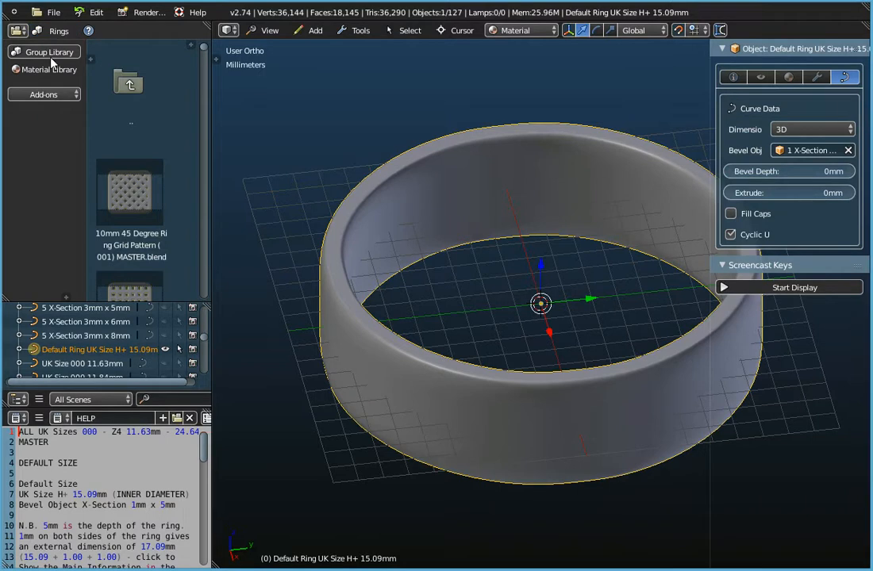
Browse the letter models in the group library's Patterns - Alphabet Harrington Font category
left_click(43, 52)
left_click(54, 31)
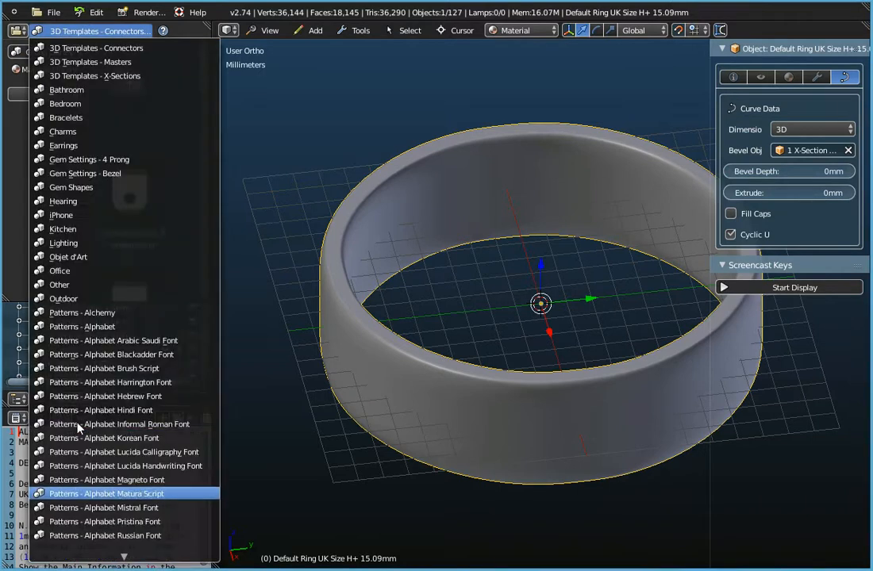
left_click(83, 382)
scroll(162, 200, "down", 5)
scroll(159, 204, "down", 15)
scroll(159, 206, "down", 4)
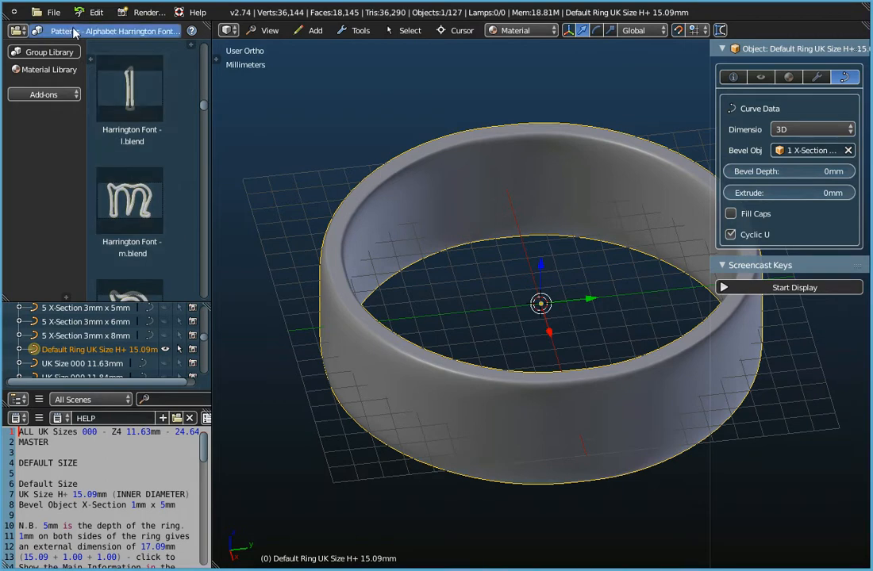
Switch the group library to the Patterns - Parametric category and select Enneper Curve Pattern (001) MASTER.blend
left_click(111, 30)
scroll(123, 458, "down", 20)
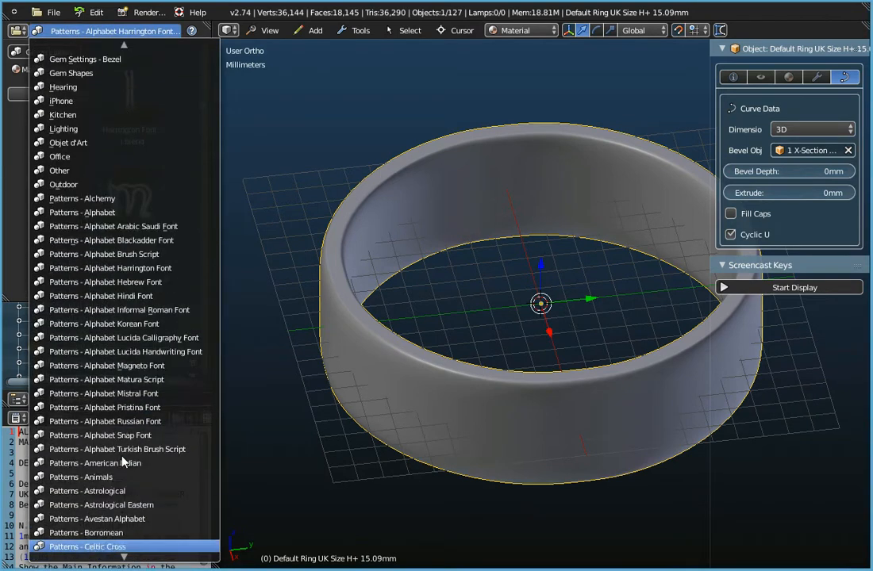
scroll(123, 460, "down", 8)
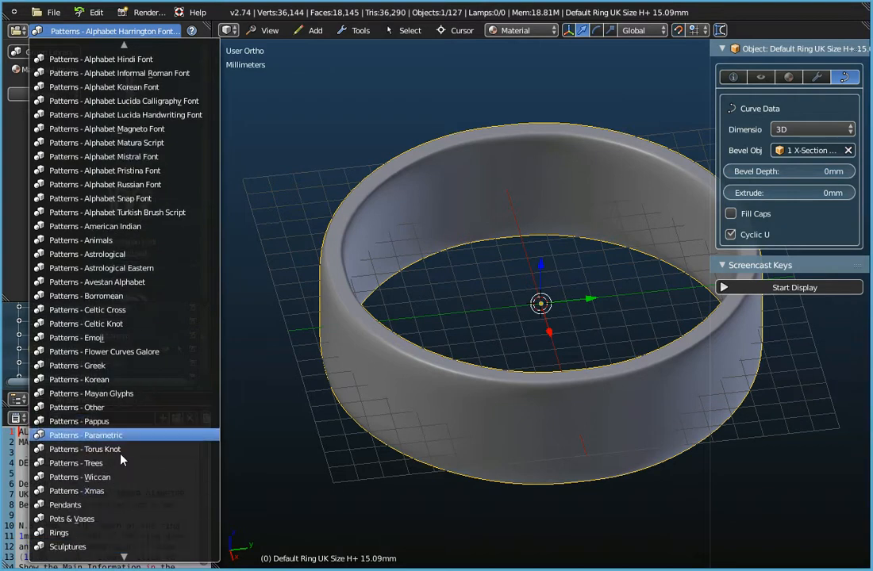
left_click(112, 436)
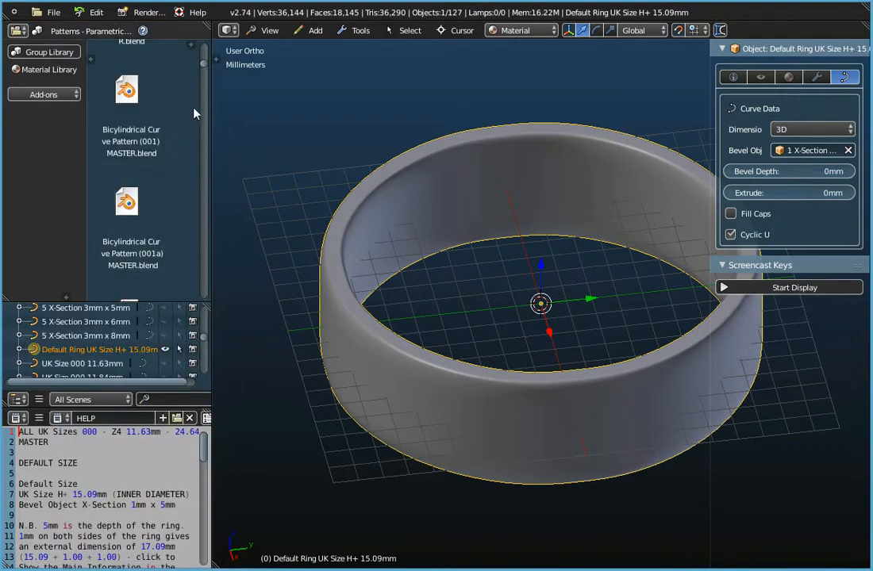
scroll(165, 192, "down", 4)
left_click_drag(204, 67, 205, 175)
scroll(119, 119, "up", 1)
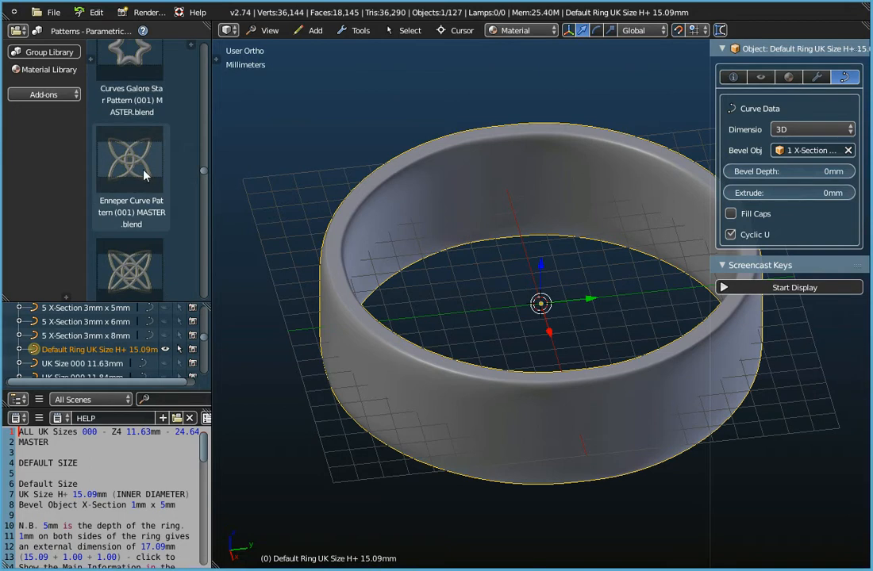
left_click(125, 151)
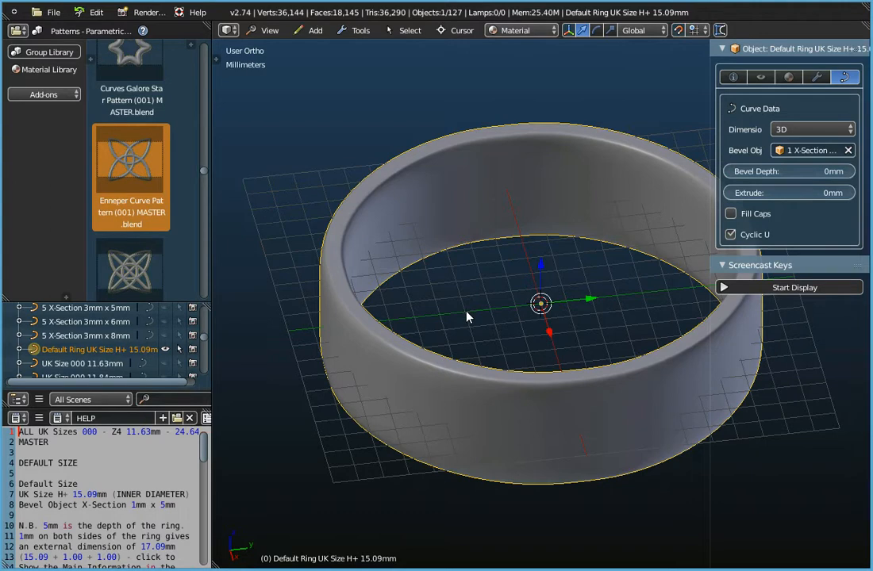
Append the object Enneper Curve Pattern (001) from Enneper Curve Pattern (001) MASTER.blend in the Patterns - Parametric folder
left_click(52, 12)
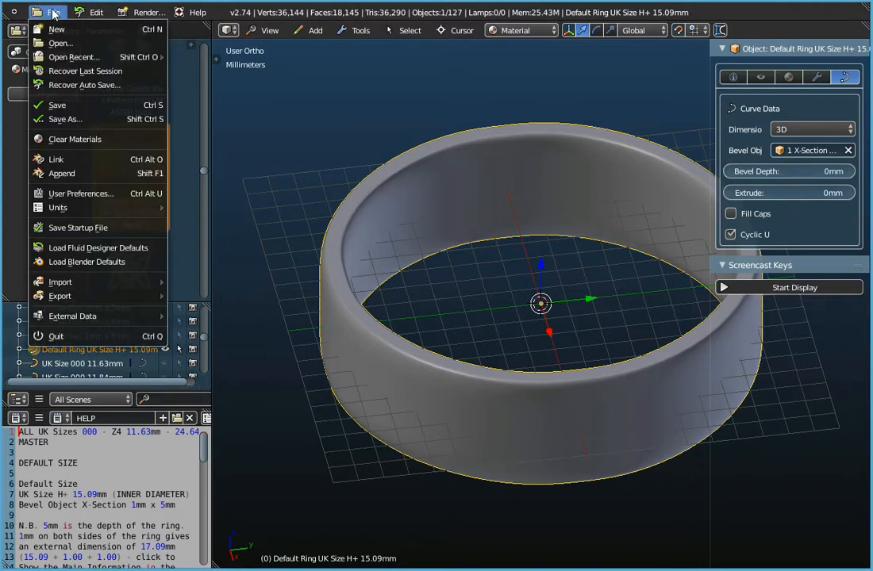
left_click(65, 174)
left_click(184, 82)
left_click(184, 82)
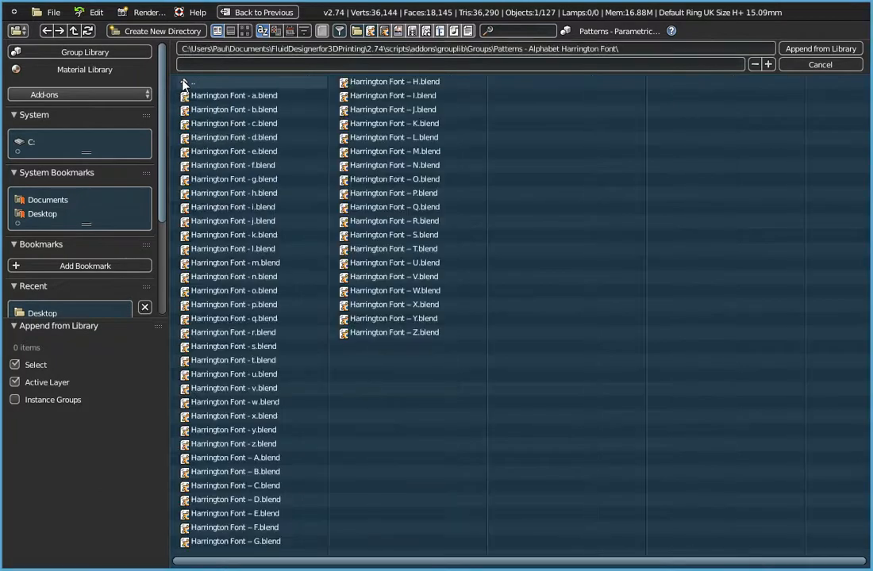
left_click(184, 82)
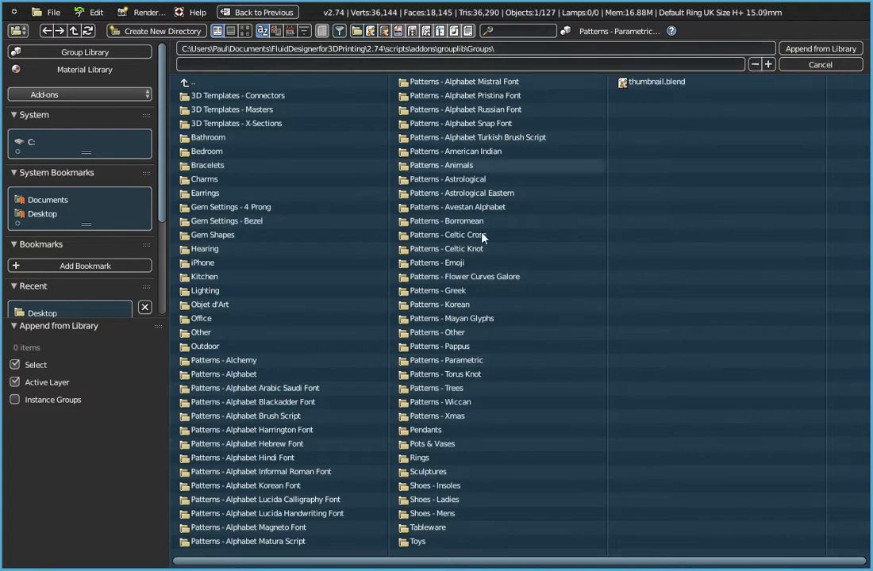
left_click(444, 360)
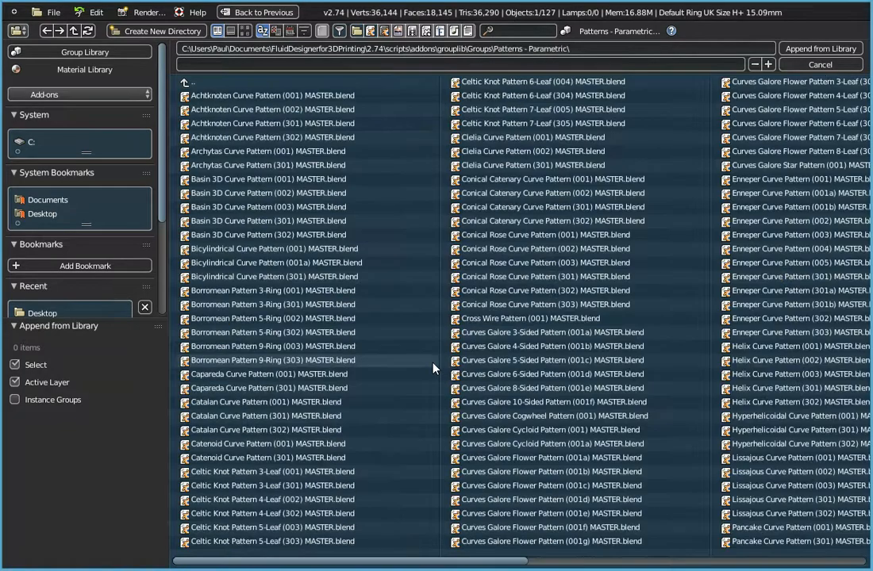
left_click_drag(487, 562, 600, 560)
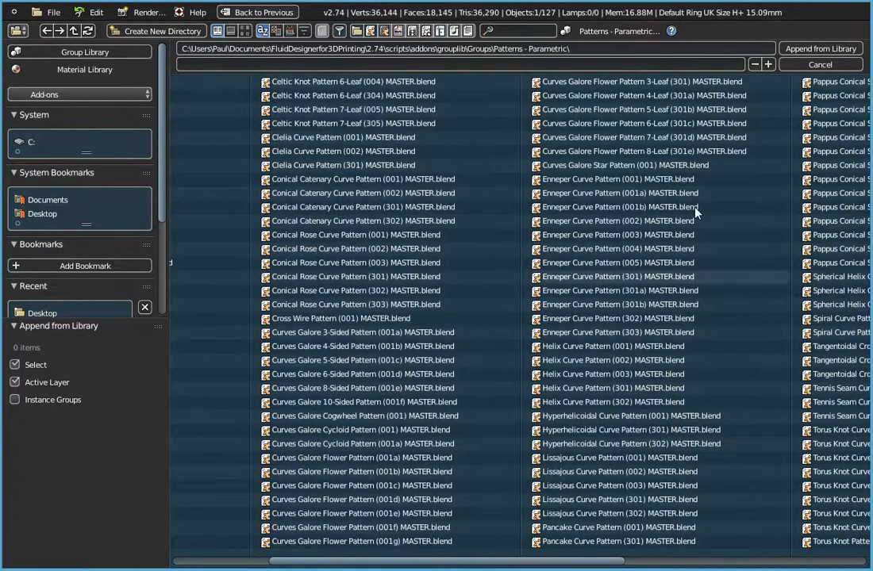
double_click(615, 181)
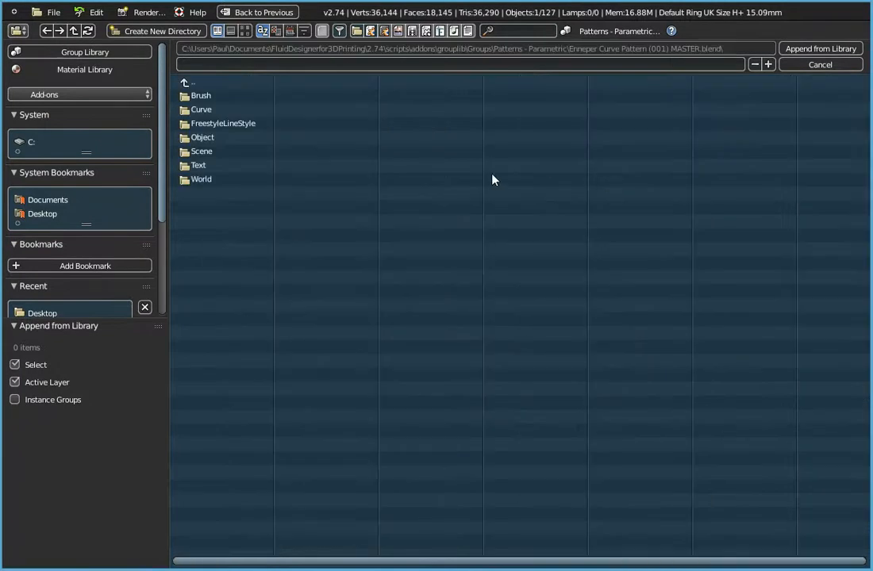
double_click(201, 139)
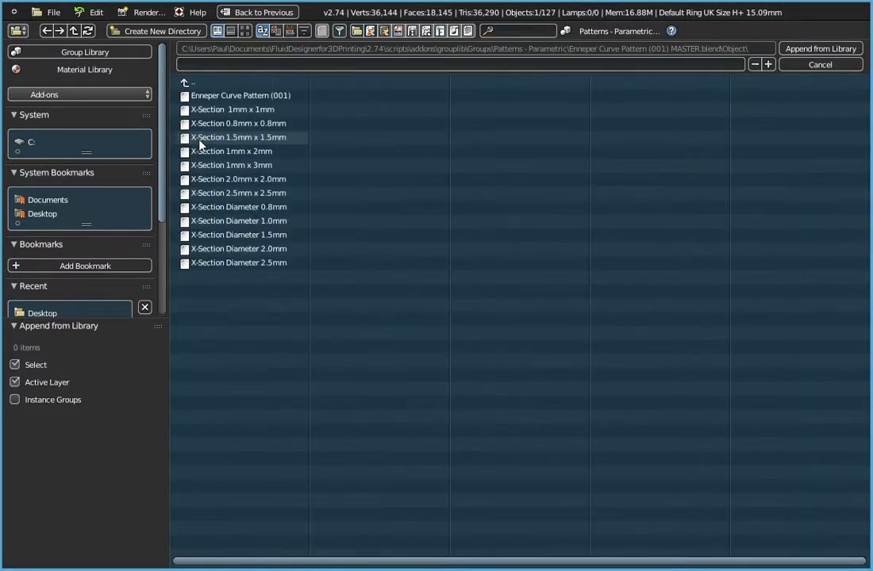
left_click(237, 95)
left_click(818, 49)
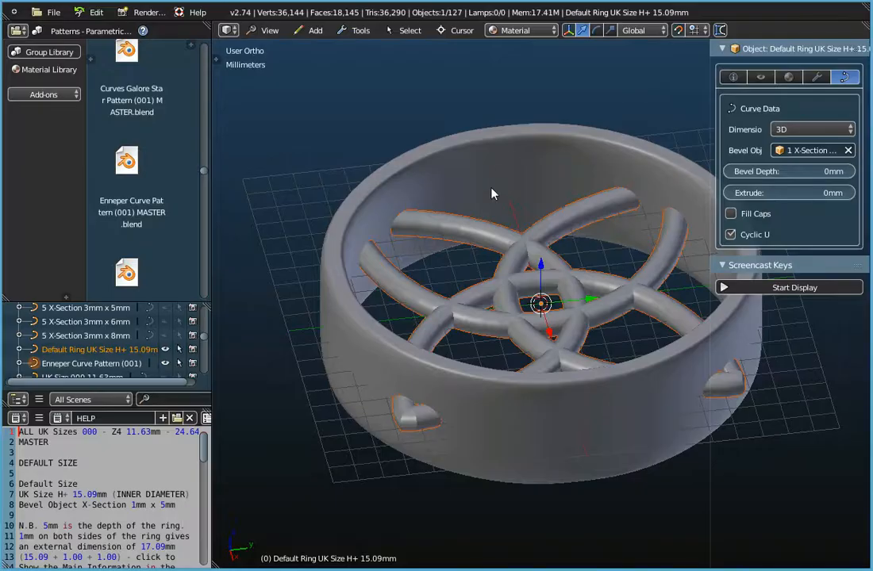
Set the Enneper curve pattern's bevel object to 1 X-Section 1mm x 1mm
middle_click_drag(487, 205, 470, 283)
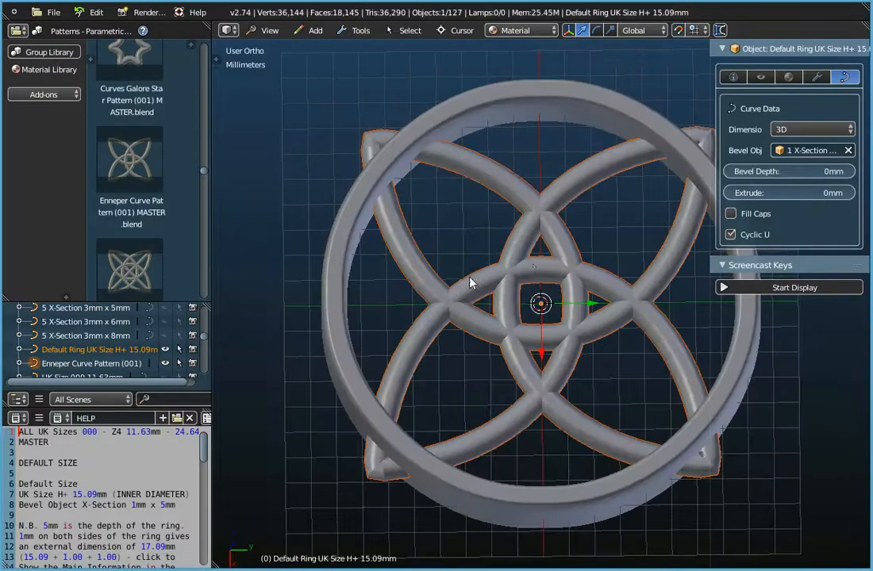
right_click(520, 273)
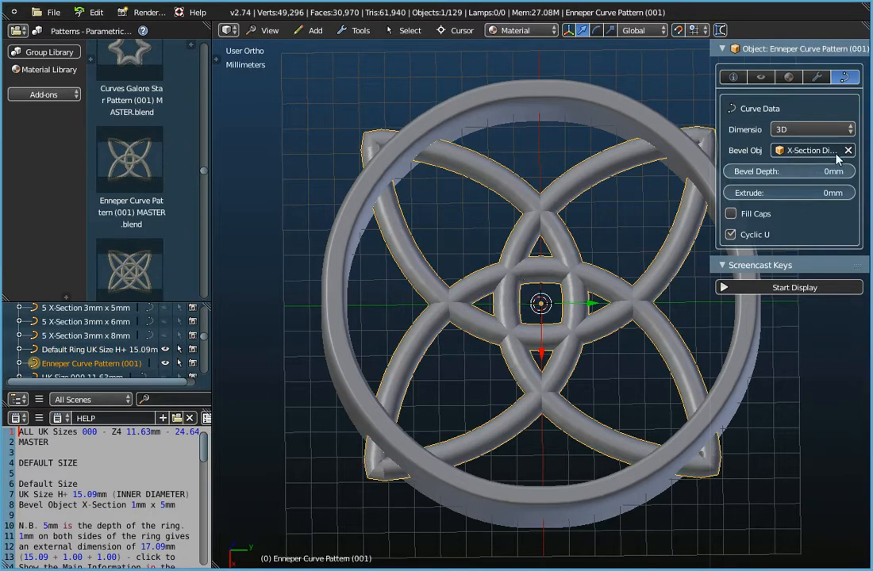
middle_click_drag(633, 243, 625, 167)
left_click_drag(714, 151, 647, 151)
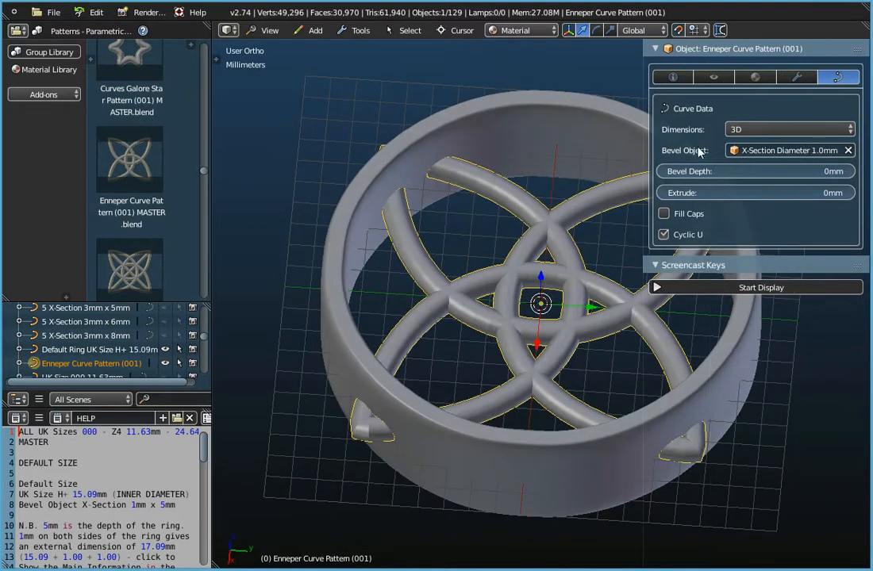
left_click(771, 150)
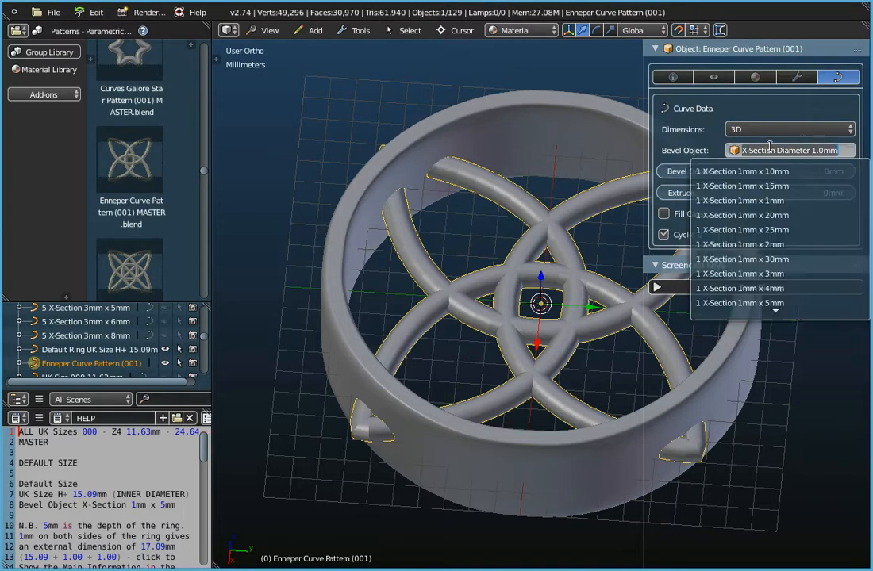
left_click(765, 196)
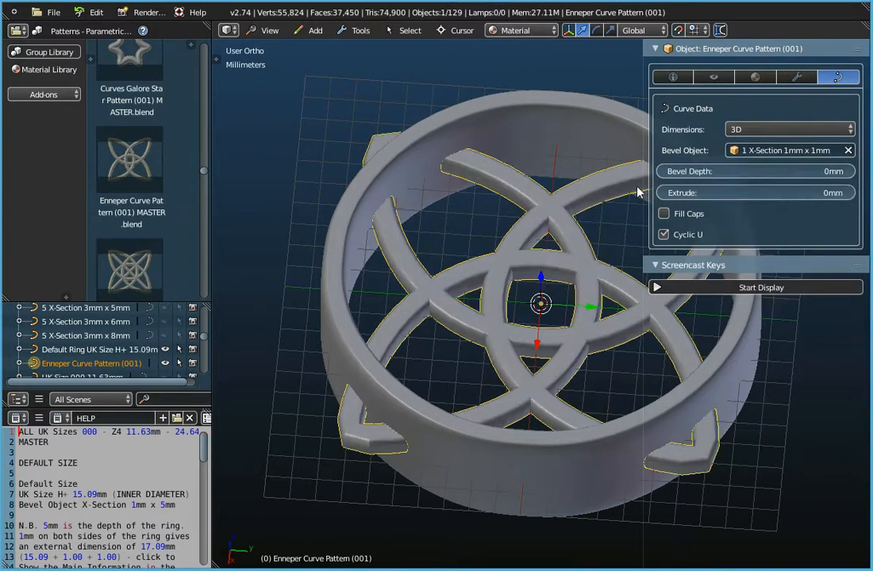
left_click_drag(644, 189, 700, 188)
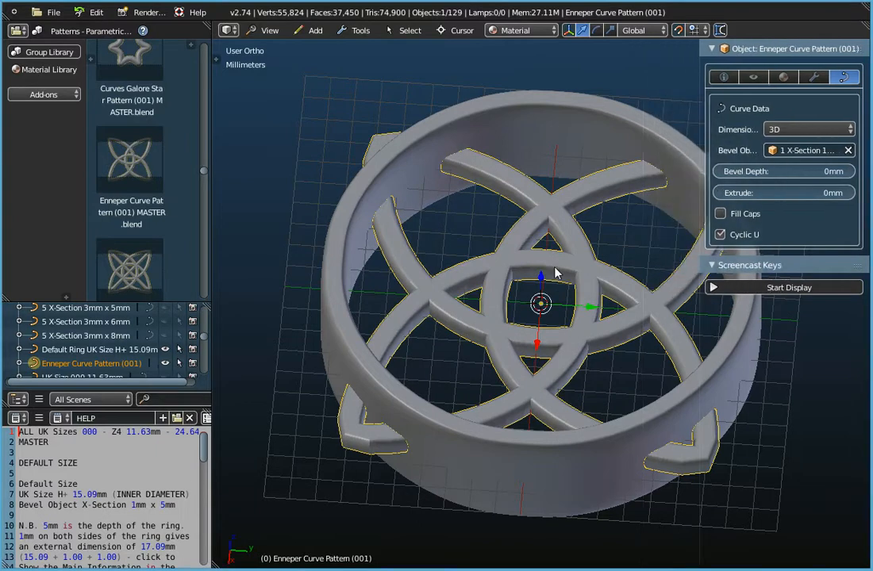
Start the Screencast Keys display and collapse its settings section
middle_click_drag(554, 268, 566, 319)
scroll(566, 319, "down", 2)
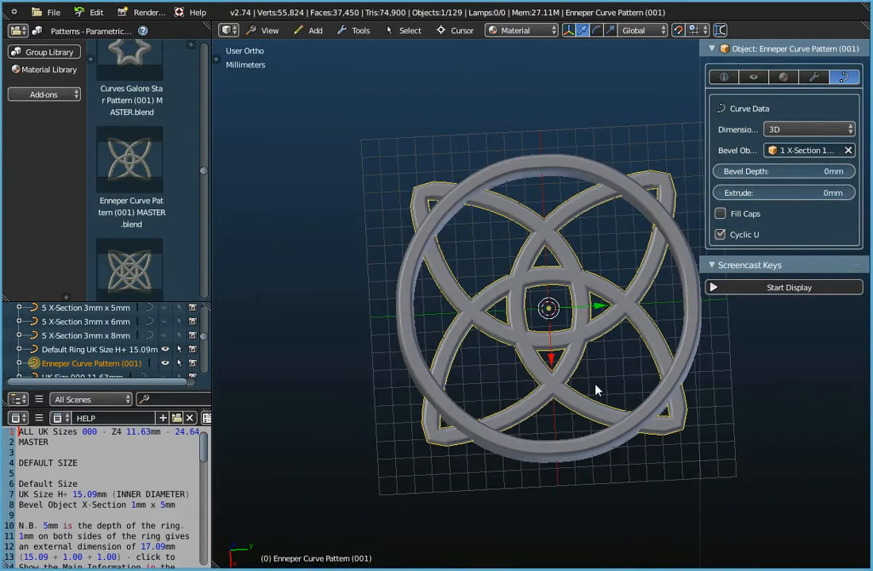
left_click(782, 286)
left_click(770, 267)
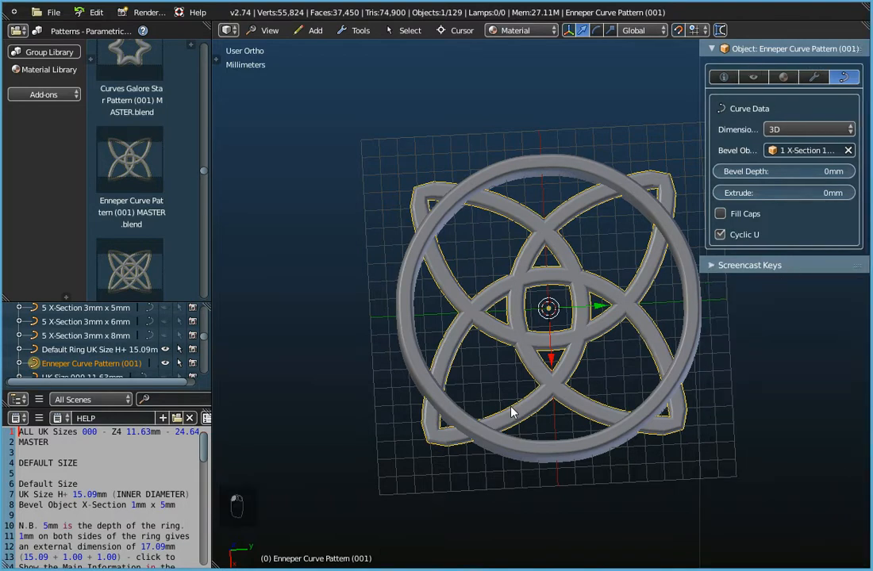
Scale the Enneper curve pattern uniformly by 0.4 and apply its scale
key("s")
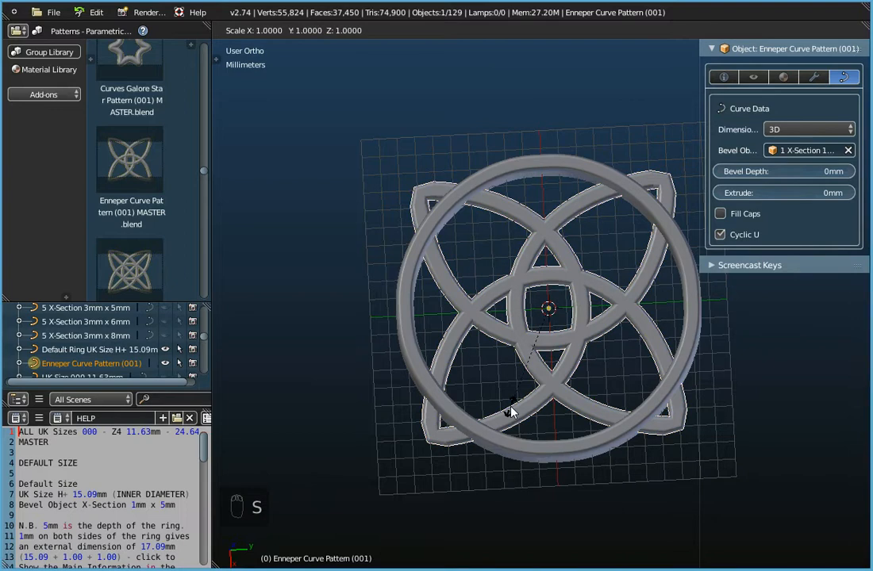
type("0.")
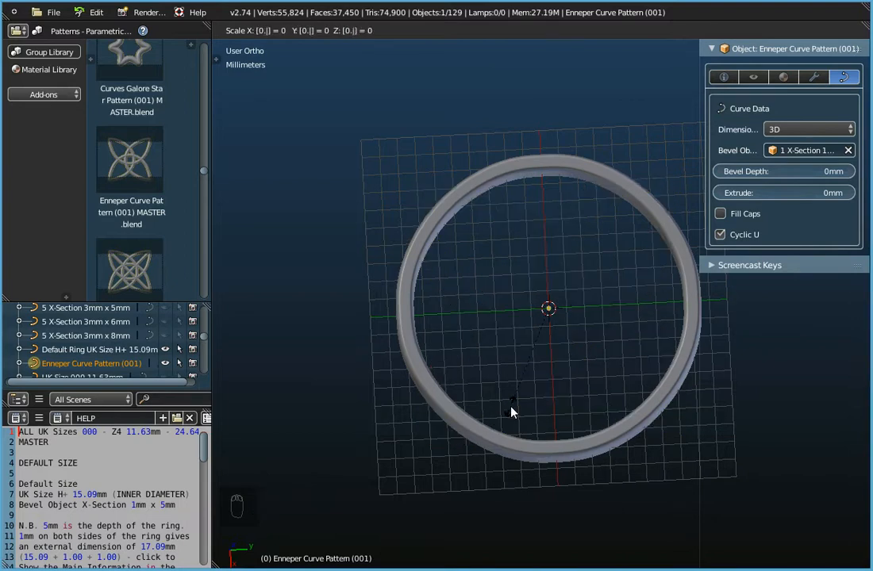
type("4")
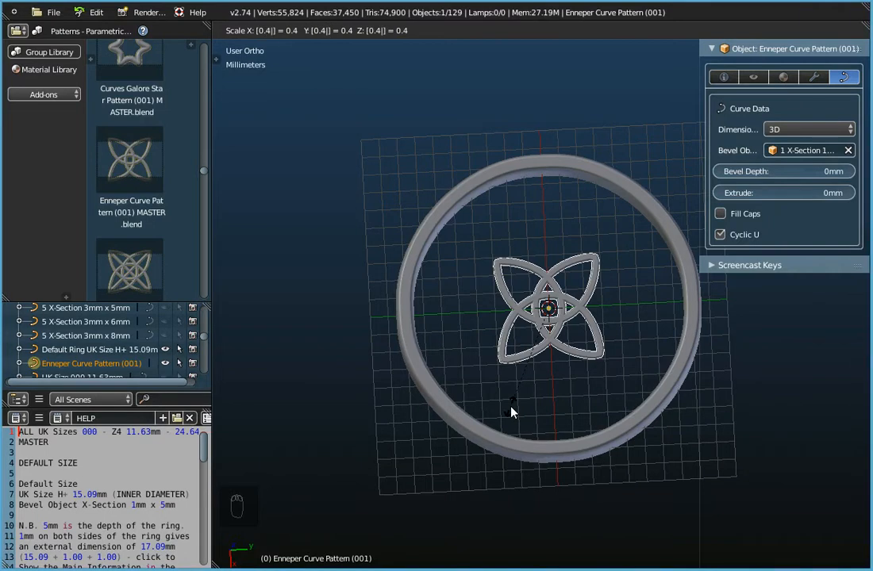
key("Return")
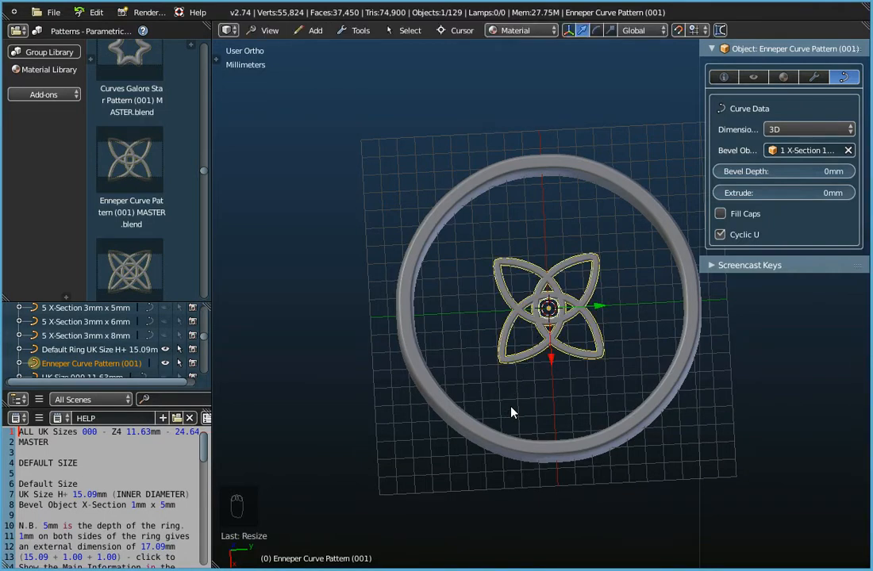
key("ctrl+a")
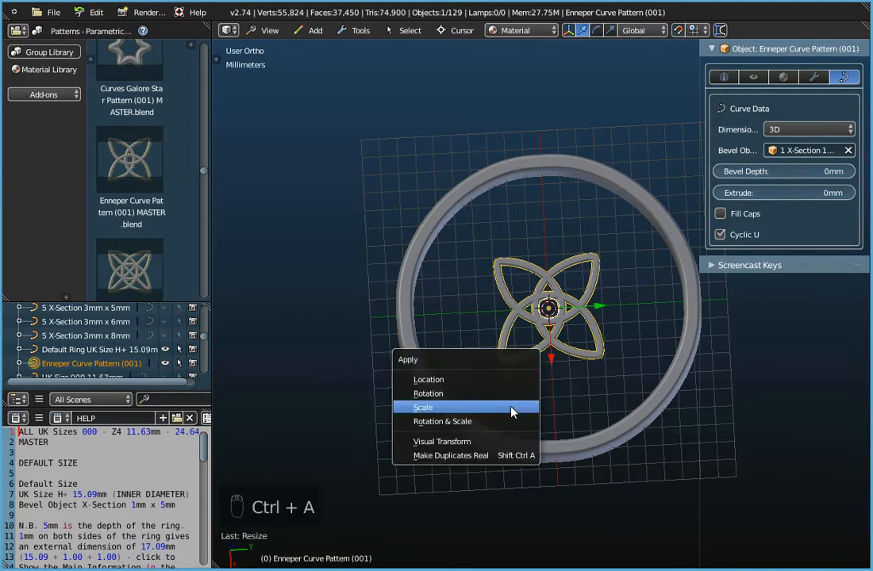
left_click(512, 410)
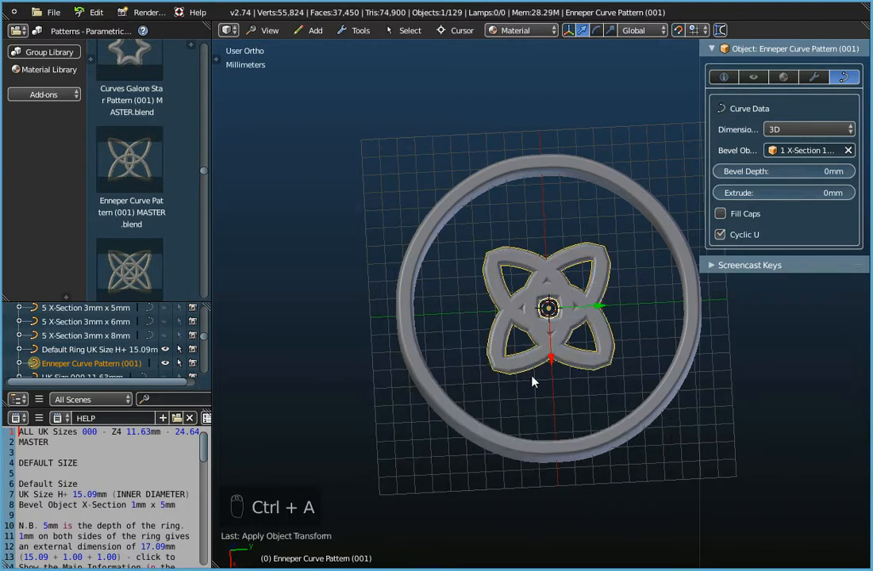
Examine the scaled pattern's strand thickness and its placement inside the ring from several angles
scroll(571, 280, "up", 1)
scroll(571, 282, "up", 1)
middle_click_drag(571, 281, 578, 253)
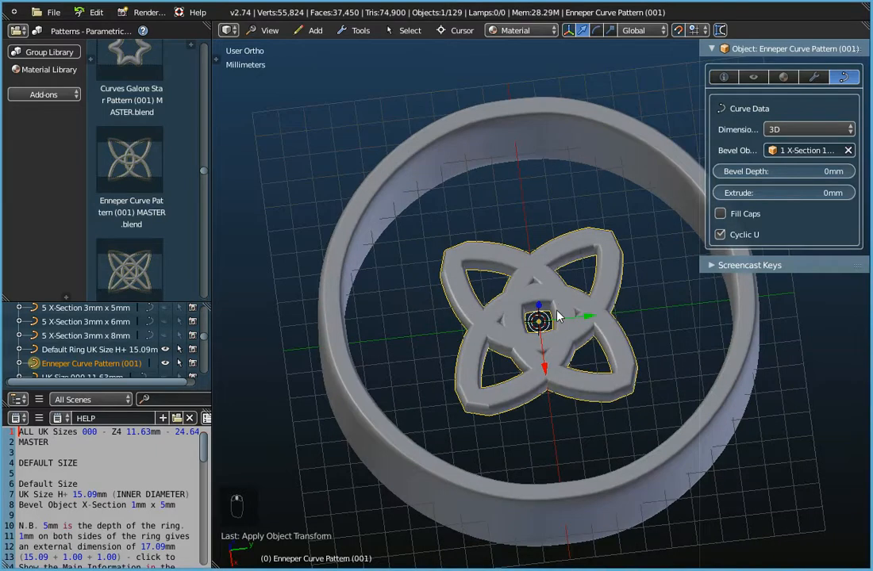
scroll(557, 309, "up", 2)
middle_click_drag(557, 307, 560, 348)
scroll(550, 341, "down", 3)
scroll(557, 302, "down", 3)
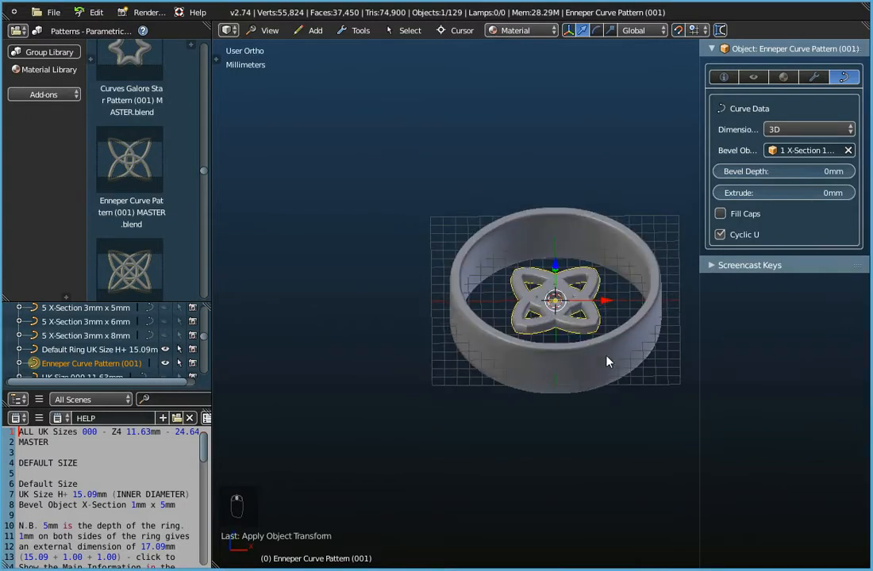
middle_click_drag(562, 378, 538, 370)
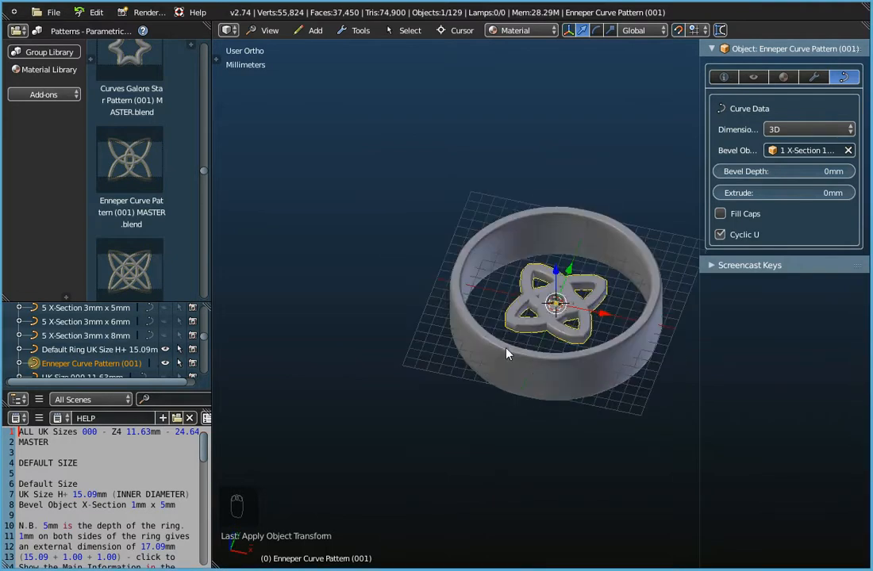
middle_click_drag(555, 335, 569, 357)
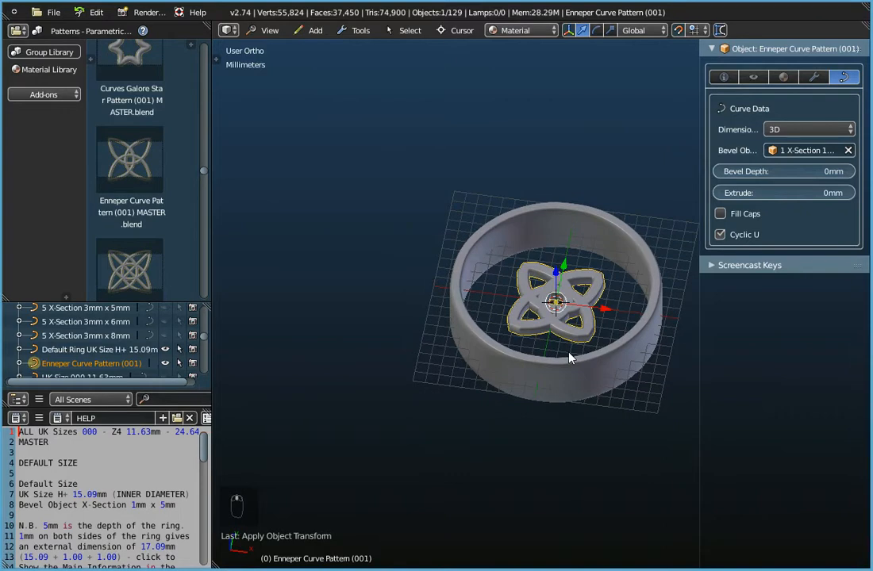
Rotate the Enneper curve pattern 90 degrees about the X axis
key("r")
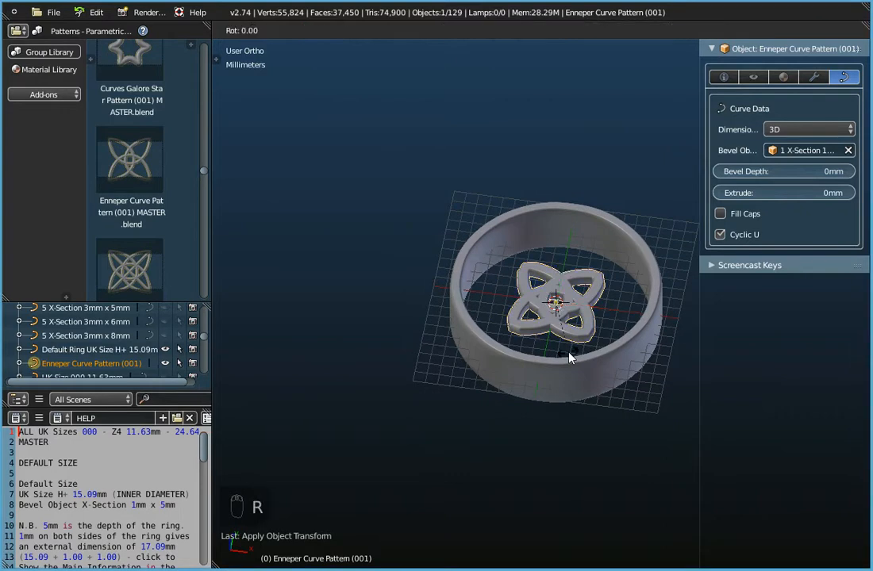
type("x")
type("90")
key("Return")
middle_click_drag(570, 352, 602, 265)
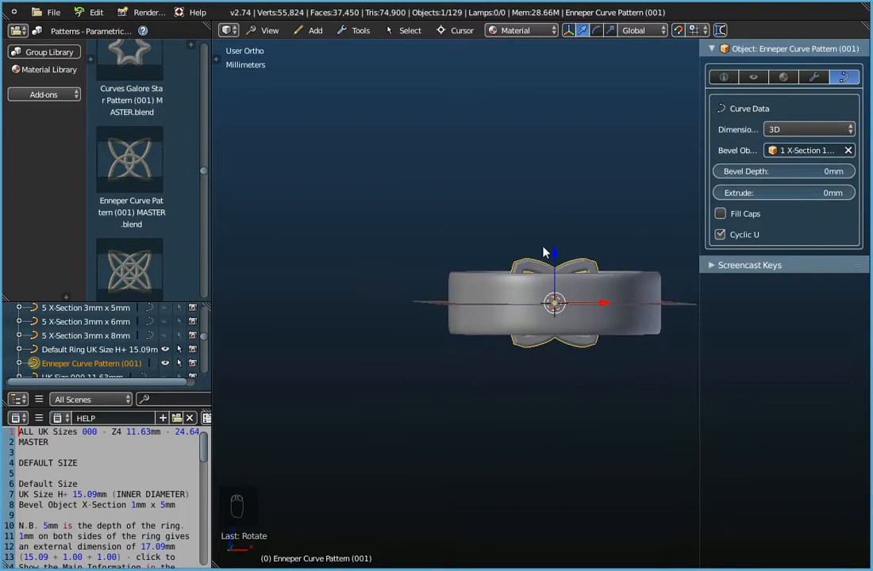
Change the default ring's bevel object to 1 X-Section 1mm x 8mm
left_click(269, 32)
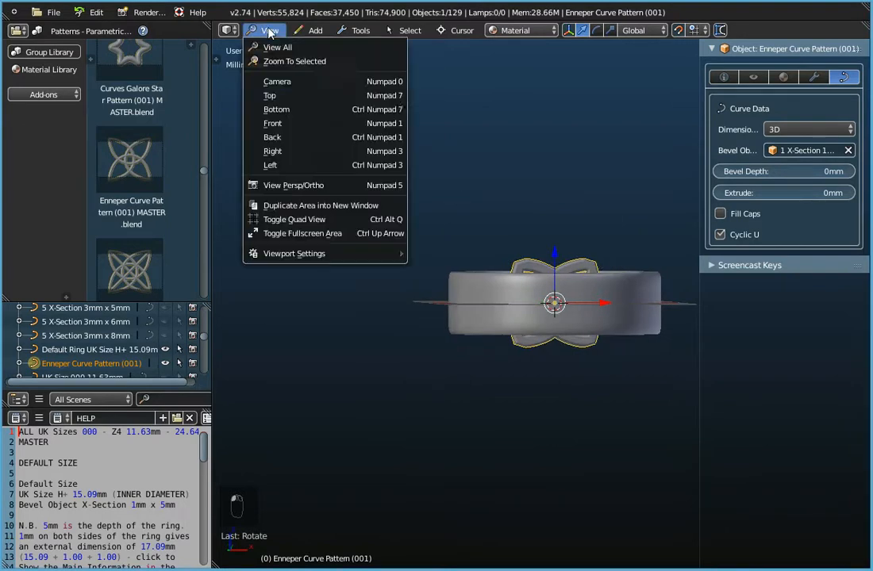
left_click(275, 123)
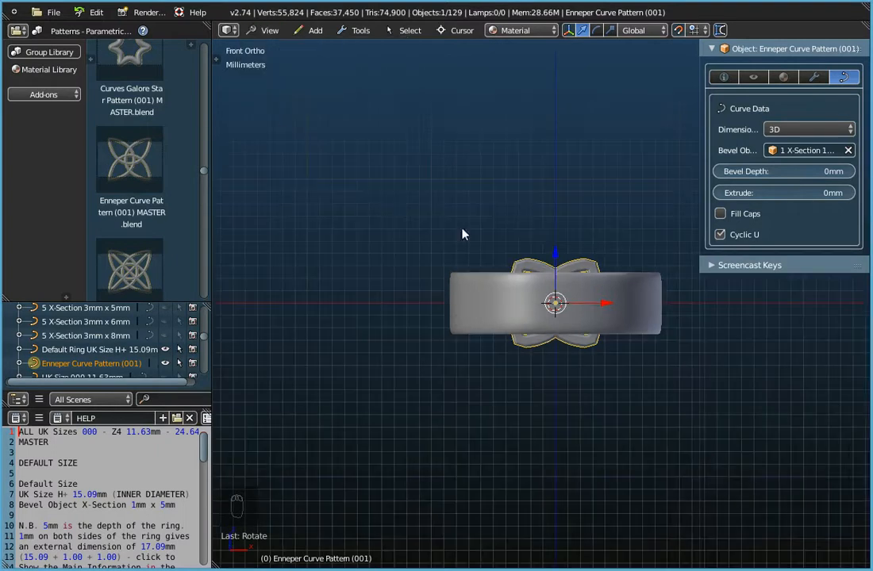
right_click(636, 294)
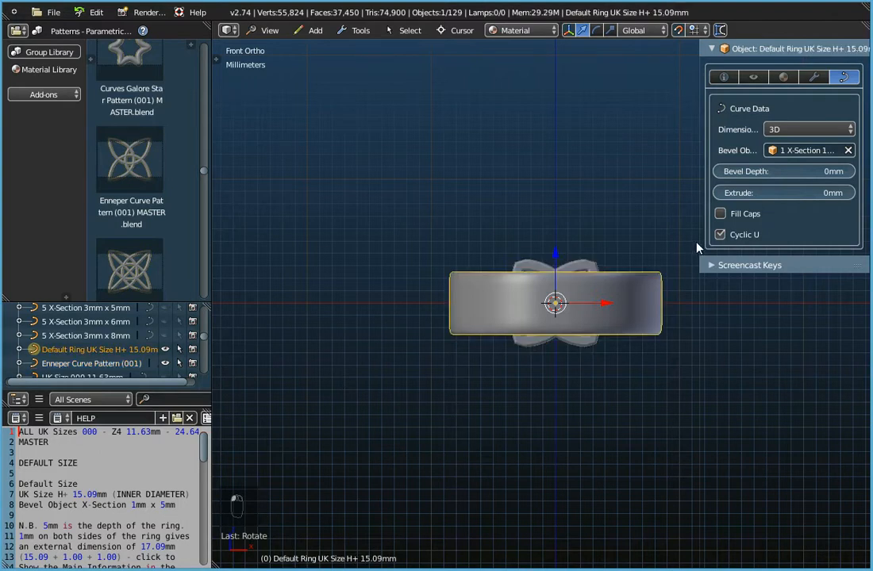
left_click_drag(700, 242, 633, 237)
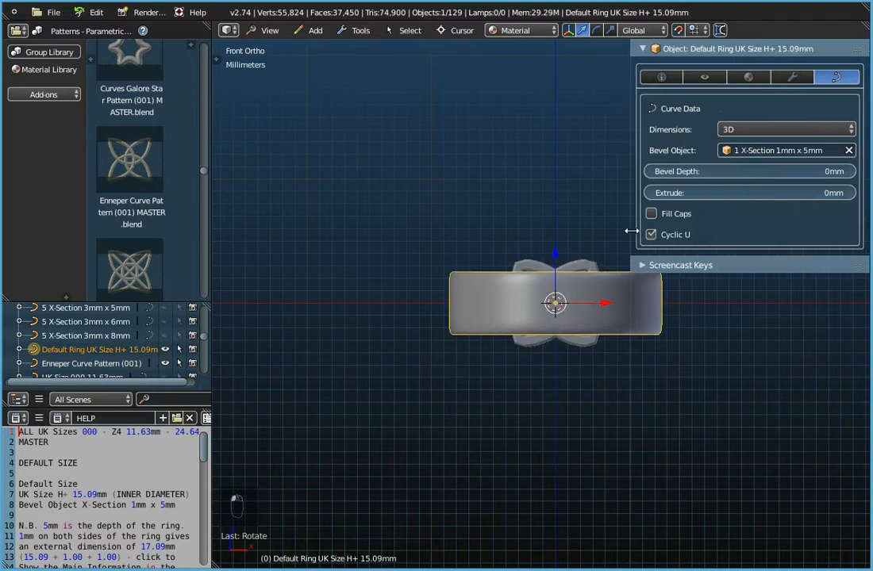
left_click(796, 153)
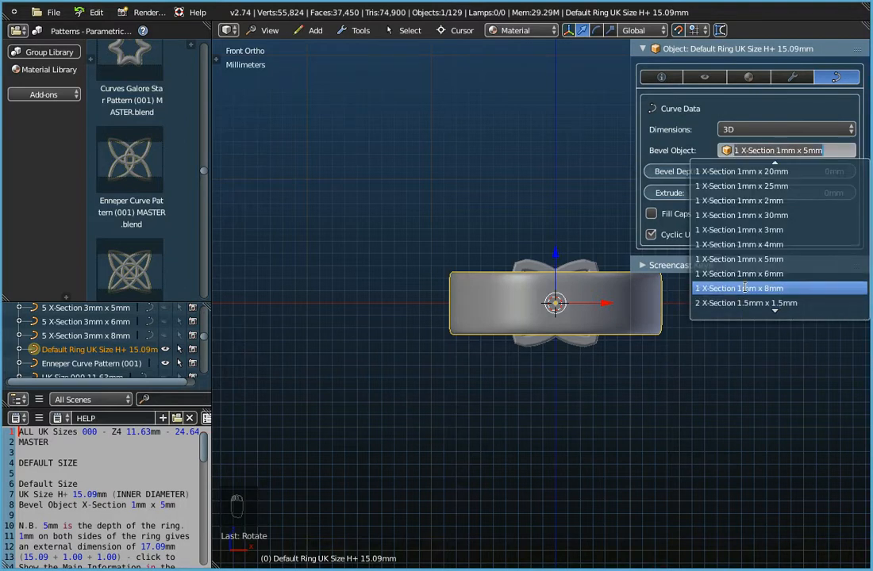
left_click(744, 288)
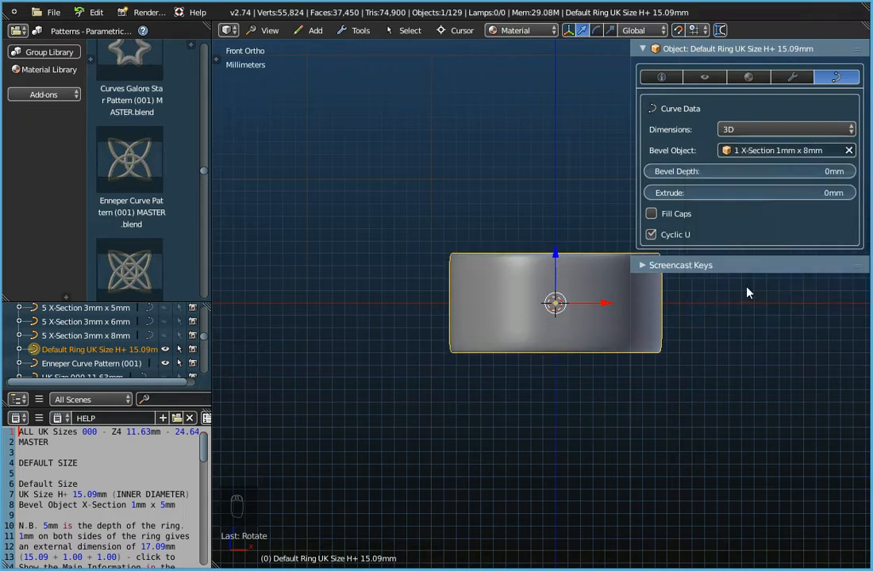
middle_click_drag(566, 278, 496, 357)
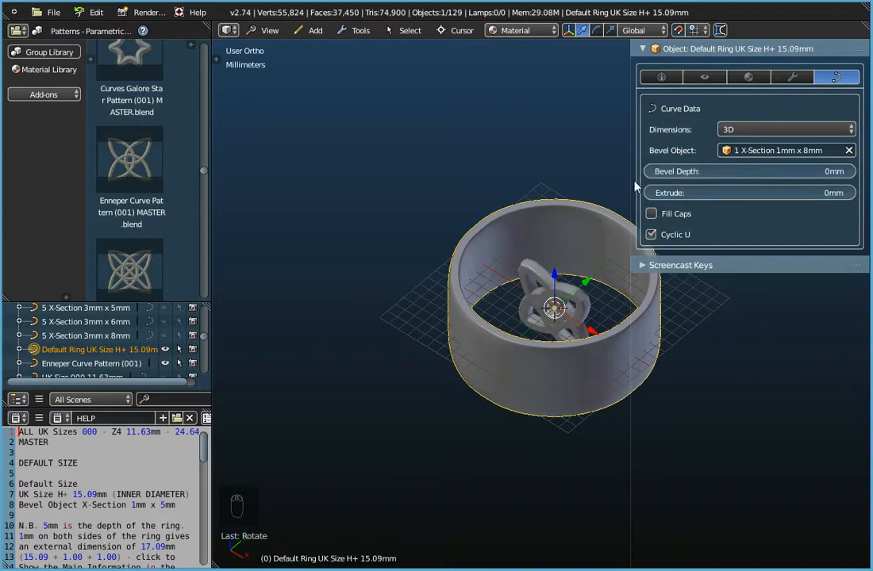
left_click_drag(636, 187, 679, 187)
Add an Array modifier to the Enneper curve pattern inside the ring
middle_click_drag(611, 199, 616, 284)
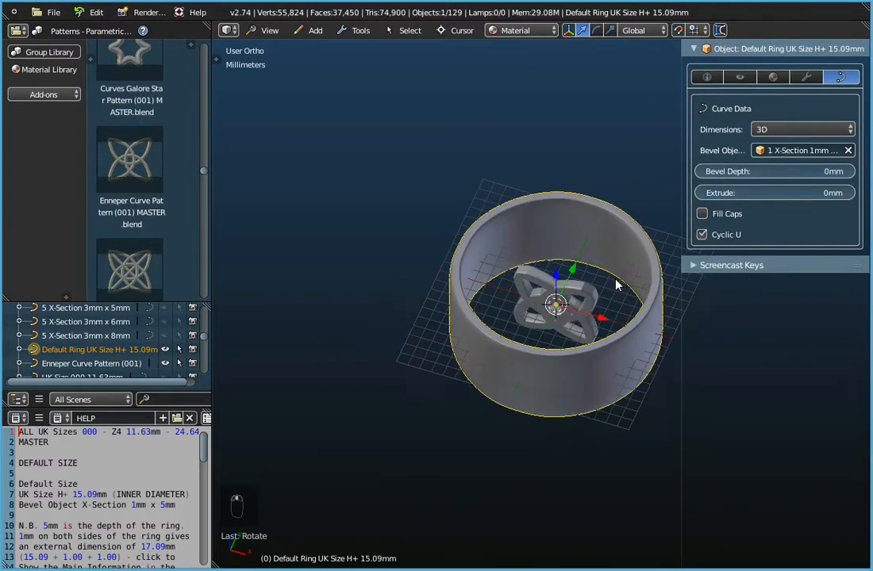
right_click(532, 279)
middle_click_drag(532, 280, 549, 308)
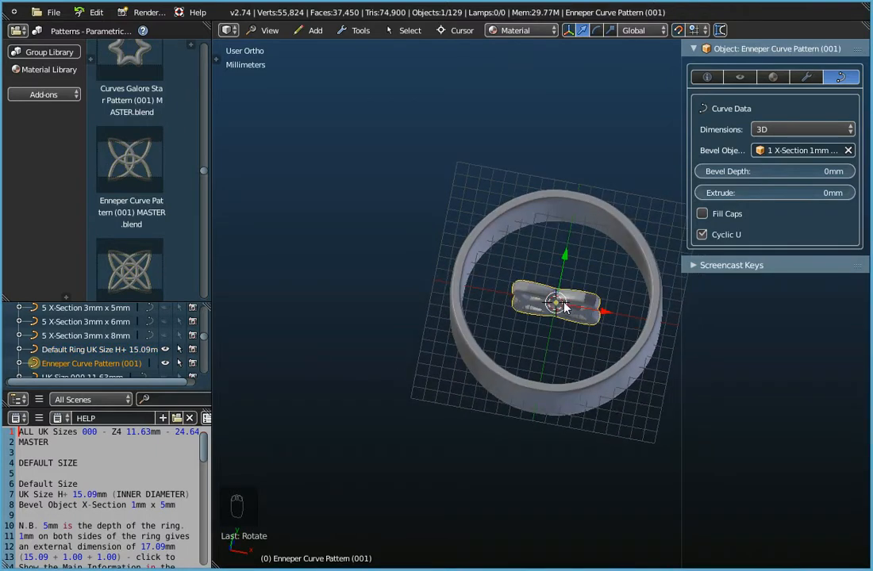
middle_click_drag(599, 339, 577, 291)
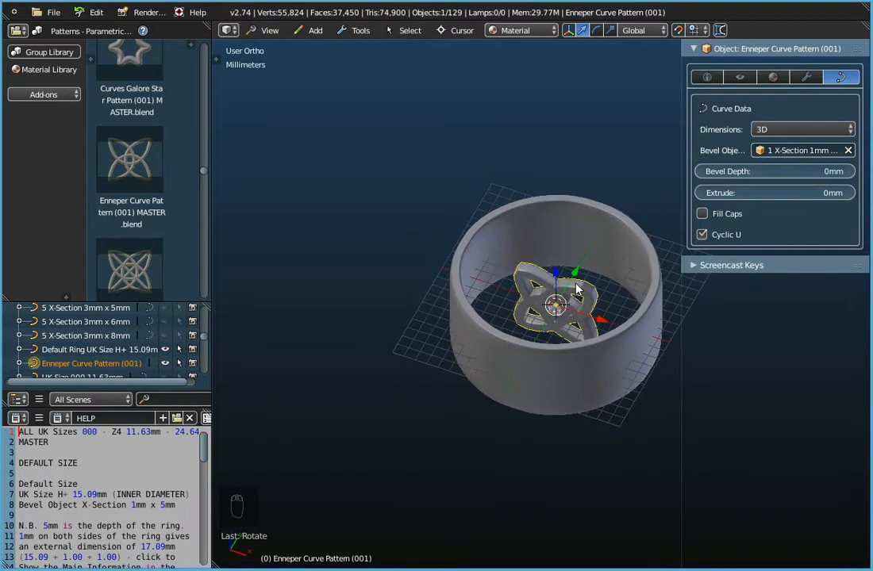
left_click(806, 78)
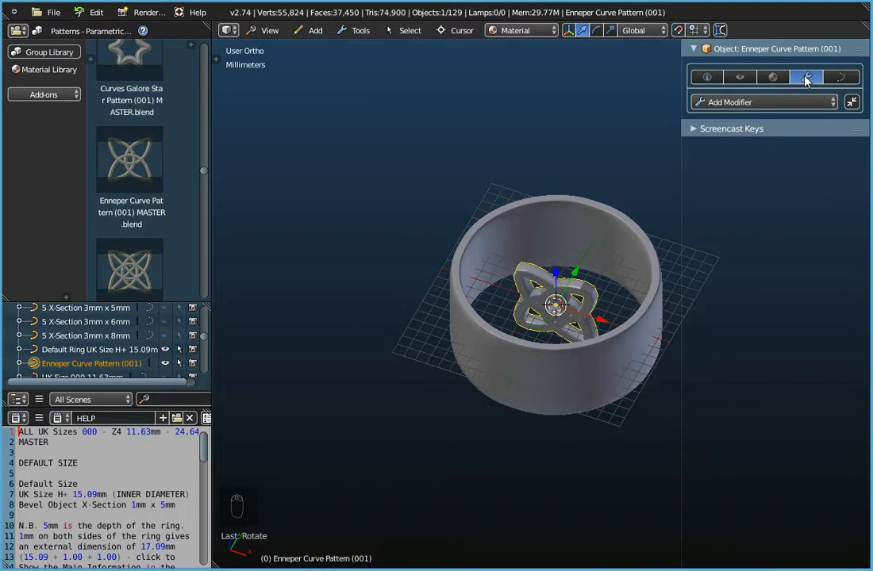
left_click(778, 107)
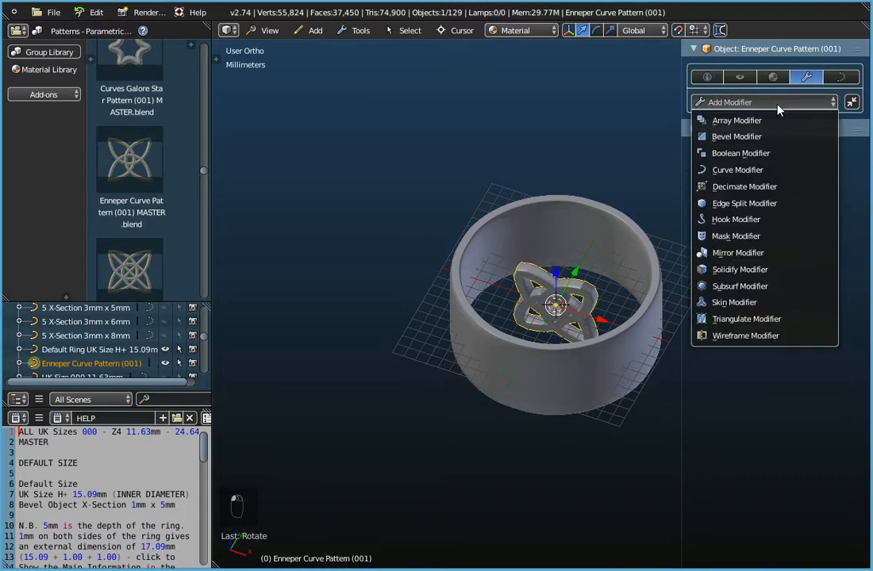
left_click(735, 121)
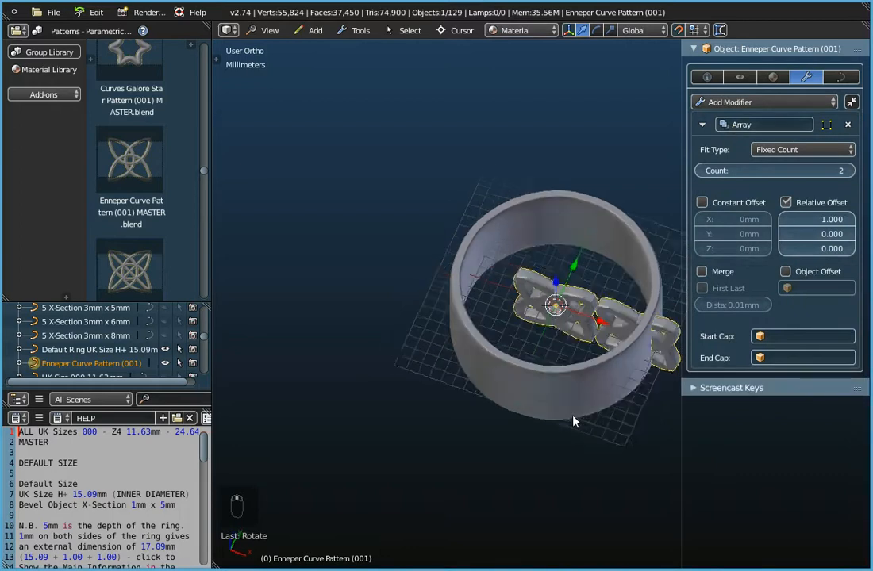
Try larger copy counts in the Enneper pattern's Array modifier and return the count to 2
scroll(613, 337, "up", 3)
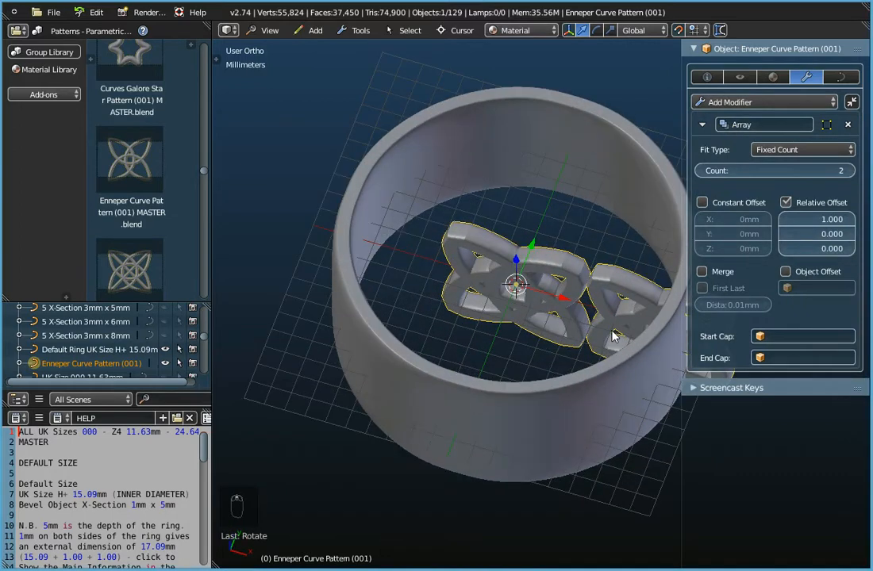
middle_click_drag(613, 337, 426, 278)
left_click(853, 170)
left_click(853, 170)
left_click(702, 171)
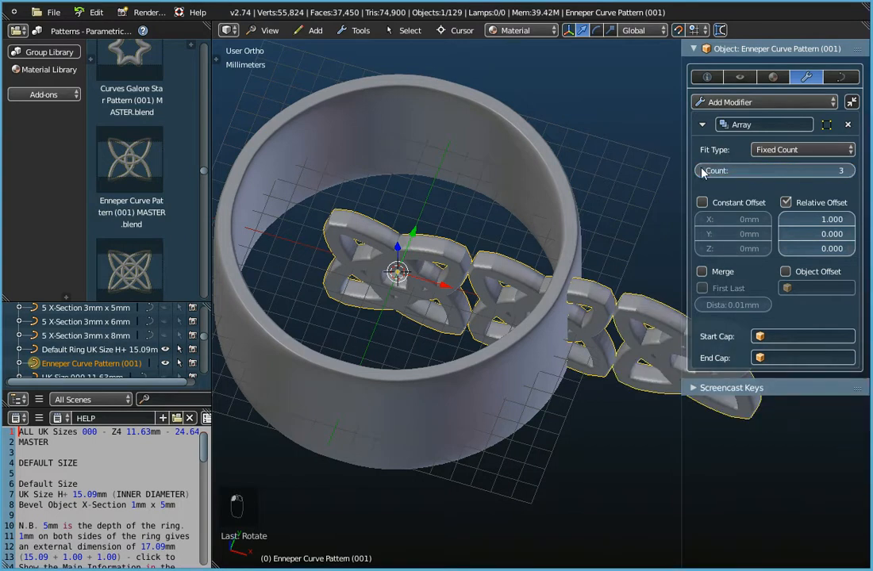
left_click(702, 171)
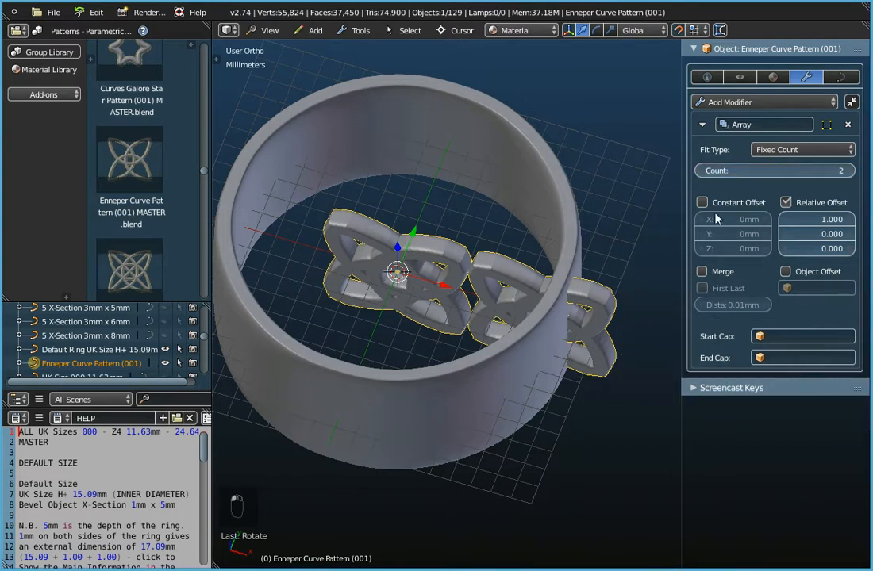
Set the X relative offset of the Enneper pattern's array to 0.700 so that the copies overlap
left_click(783, 221)
left_click(784, 221)
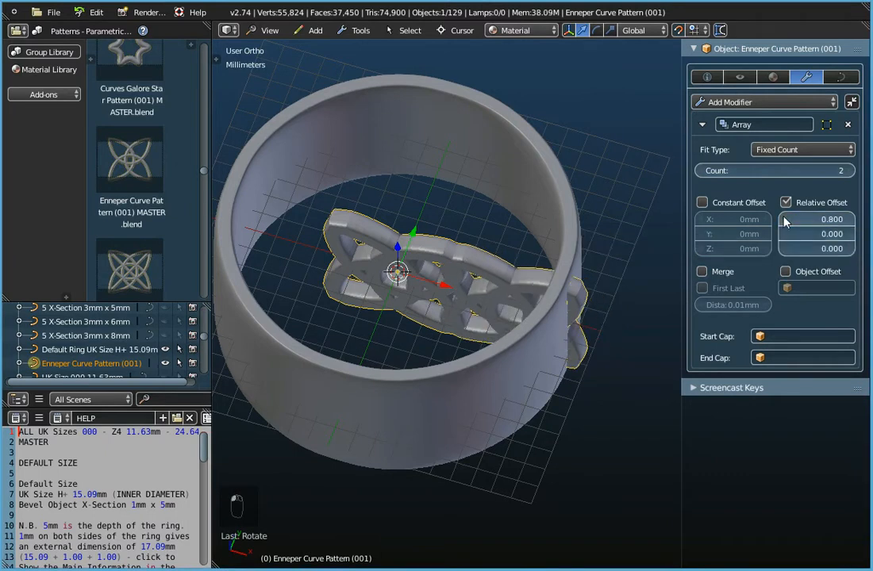
left_click(784, 220)
left_click(784, 220)
middle_click_drag(530, 302, 489, 276)
left_click(852, 220)
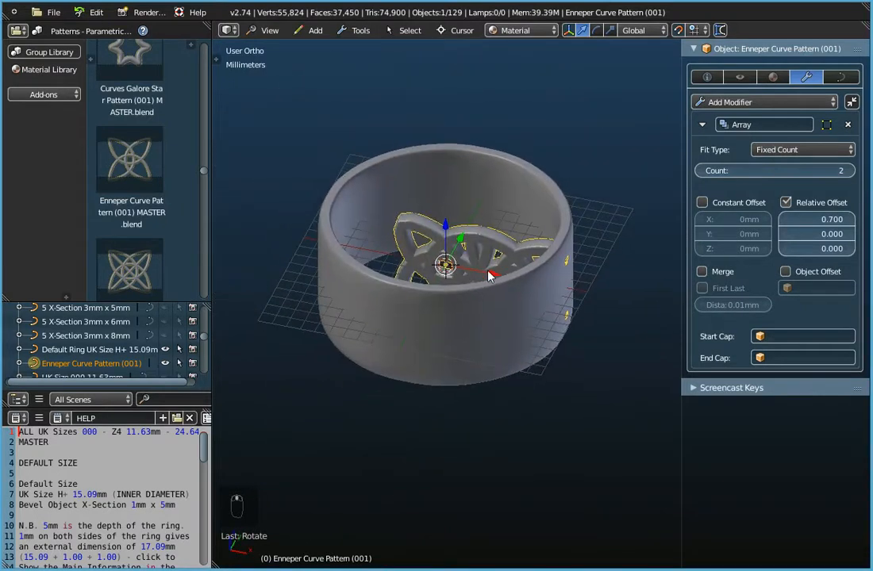
middle_click_drag(464, 311, 449, 332)
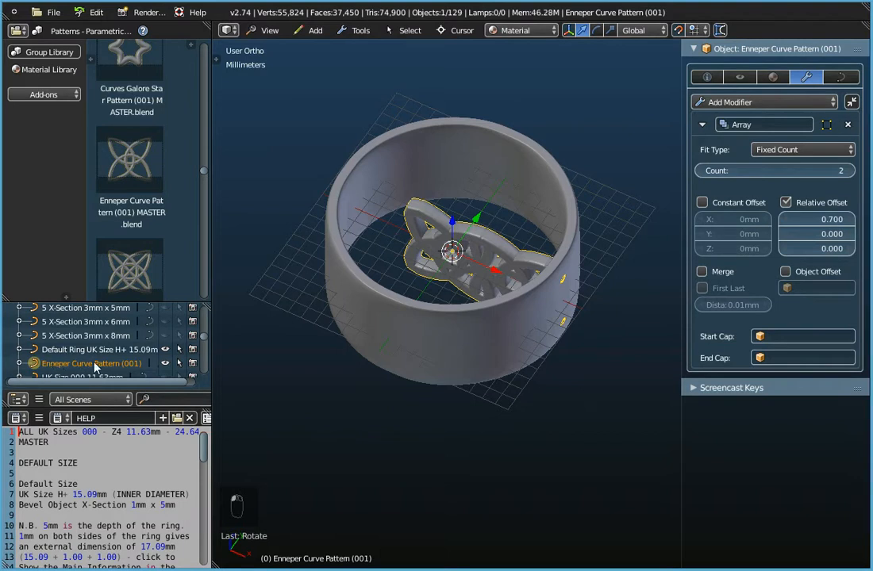
left_click(67, 350)
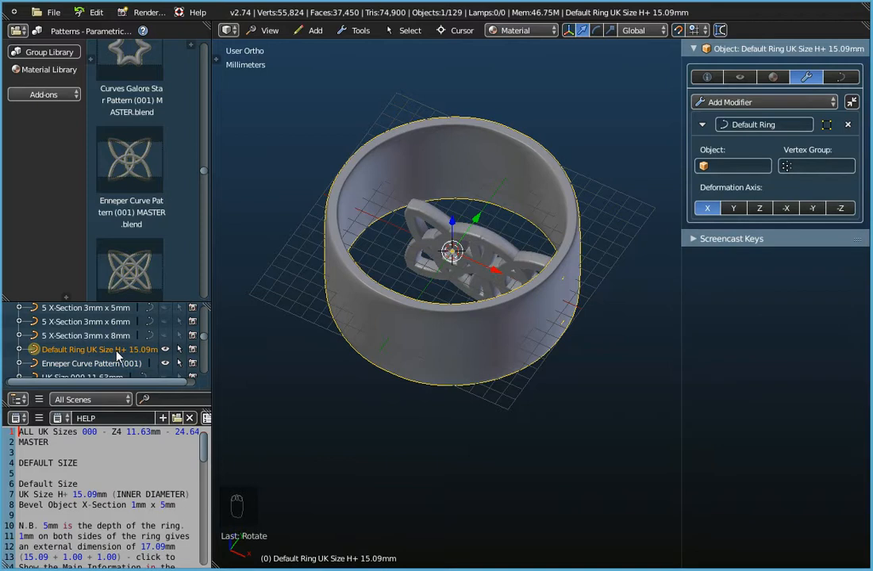
left_click(75, 364)
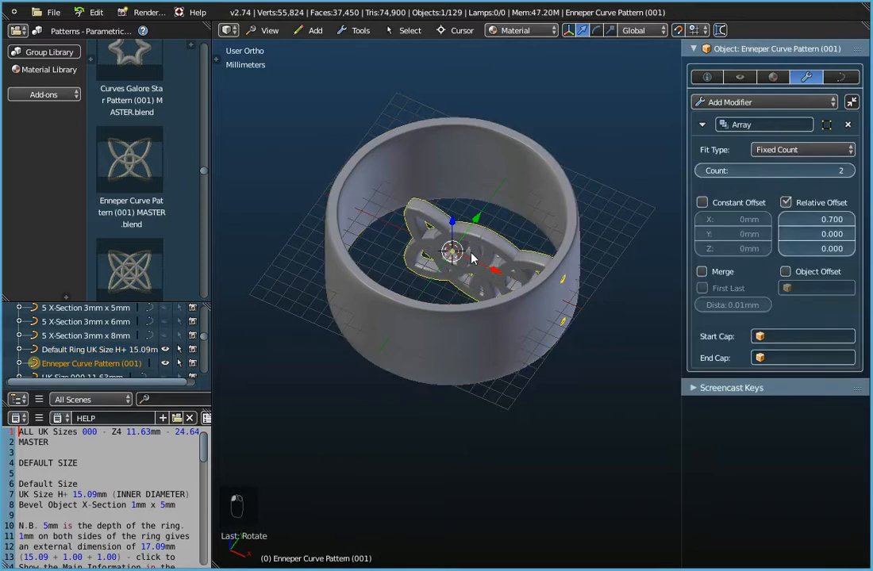
left_click(66, 351)
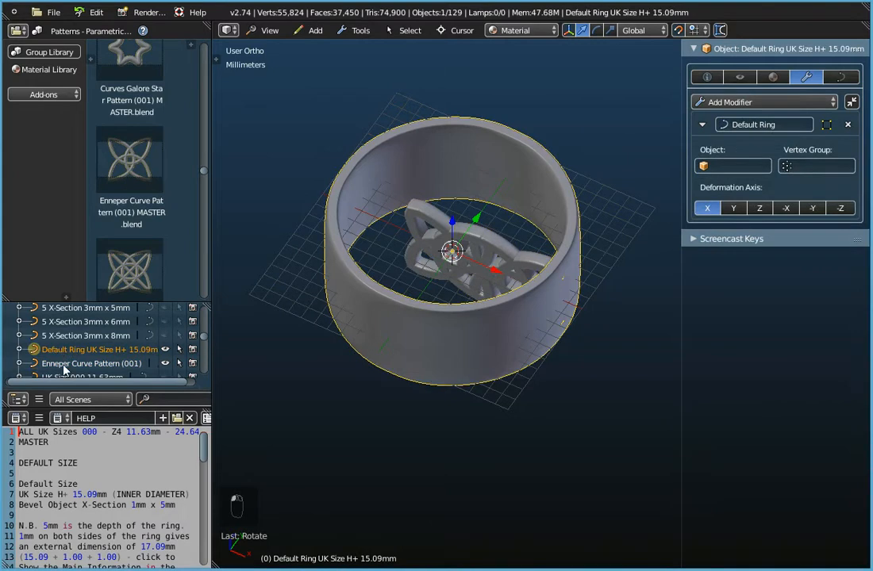
left_click(65, 364)
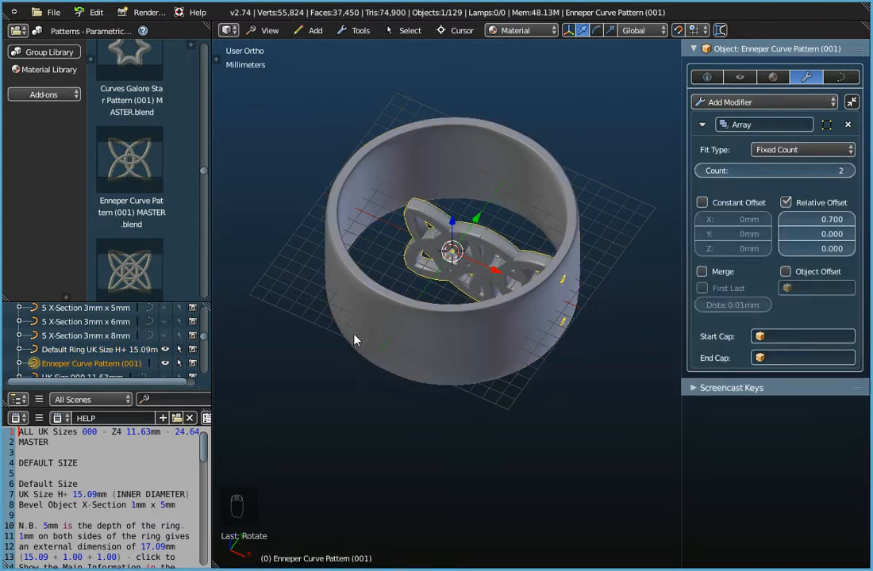
Add a Curve modifier to the Enneper curve pattern with Default Ring UK Size H+ 15.09mm as its deforming object
left_click(770, 105)
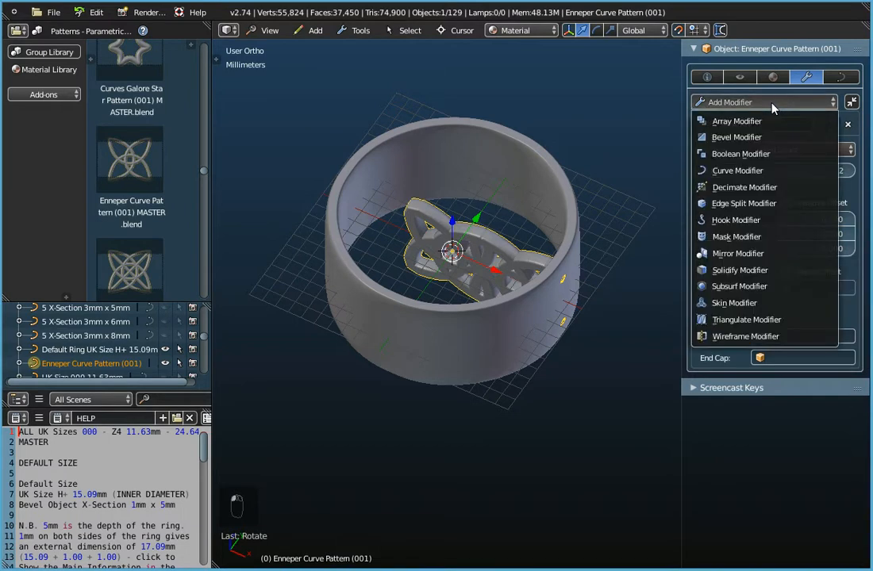
left_click(718, 171)
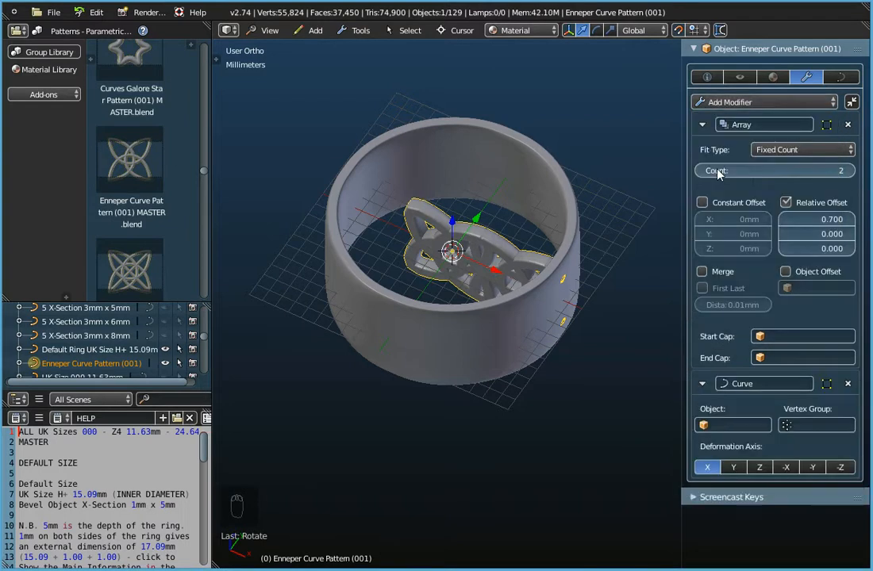
left_click(744, 426)
scroll(737, 362, "down", 15)
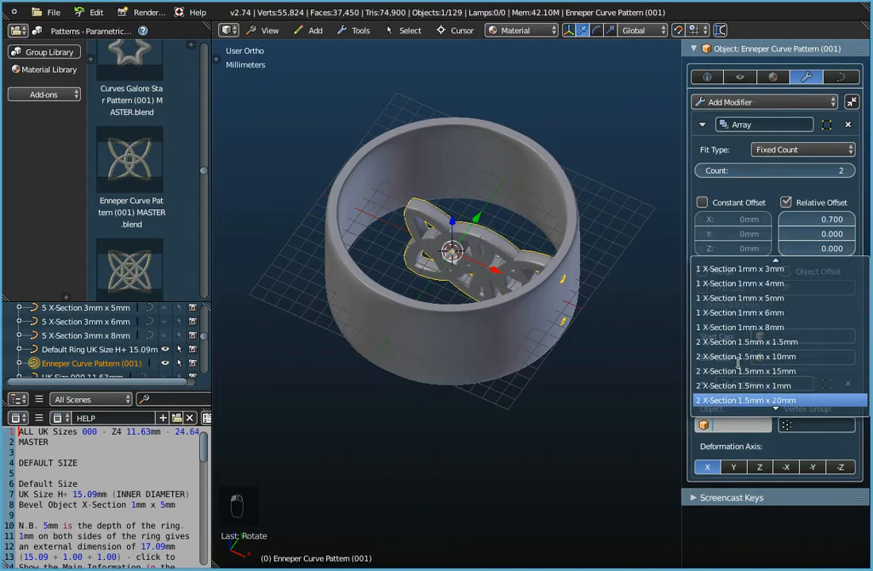
scroll(738, 363, "down", 20)
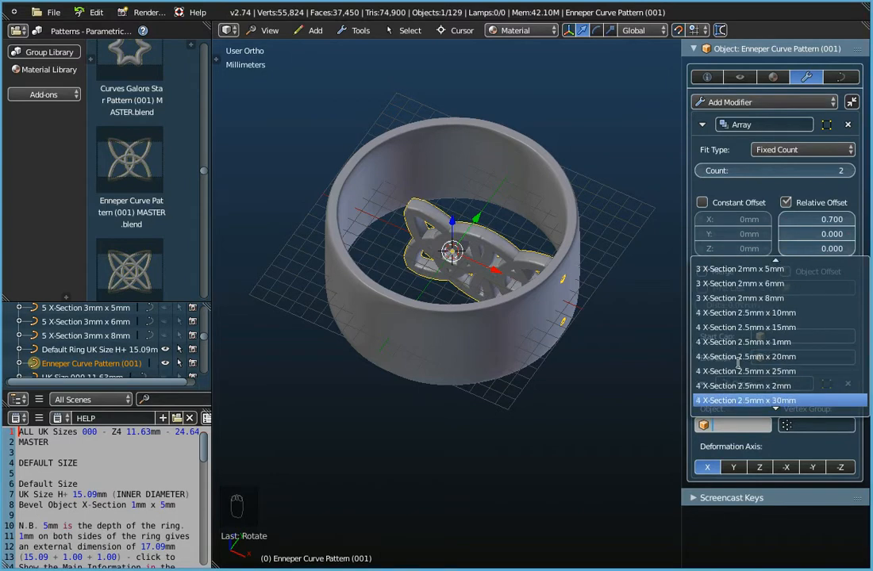
scroll(738, 362, "down", 15)
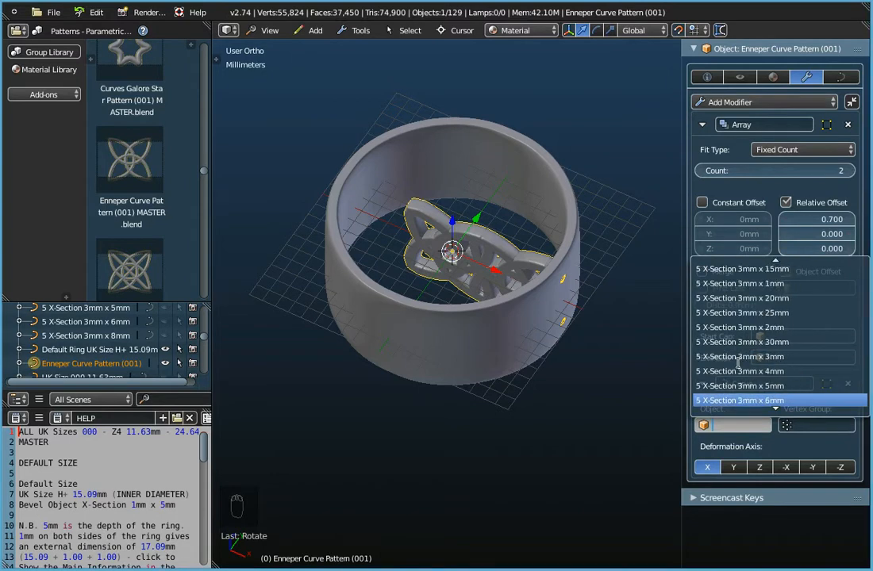
scroll(738, 363, "down", 2)
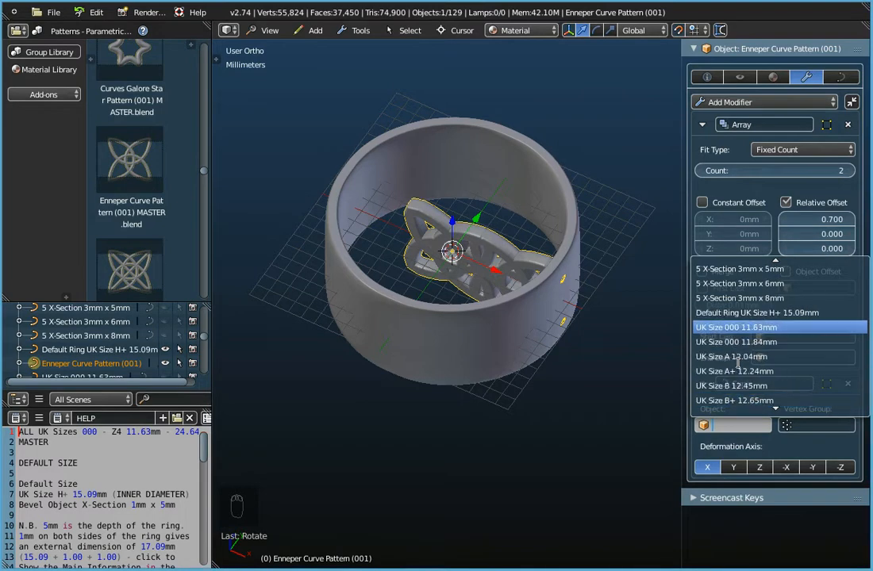
left_click(750, 312)
In edit mode, move all points of the Enneper pattern about 1 mm so the bent copies sit on the ring's outer face
middle_click_drag(331, 353, 462, 356)
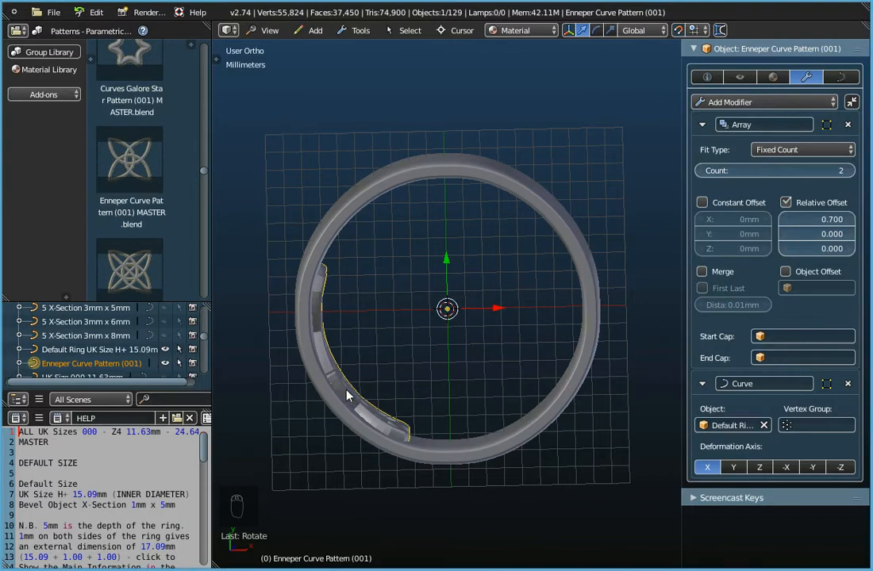
left_click(270, 34)
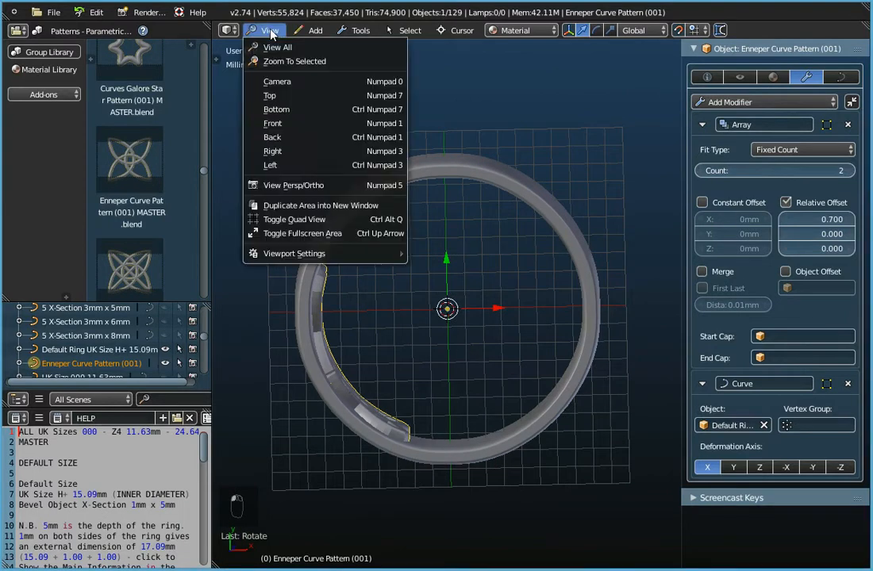
left_click(277, 92)
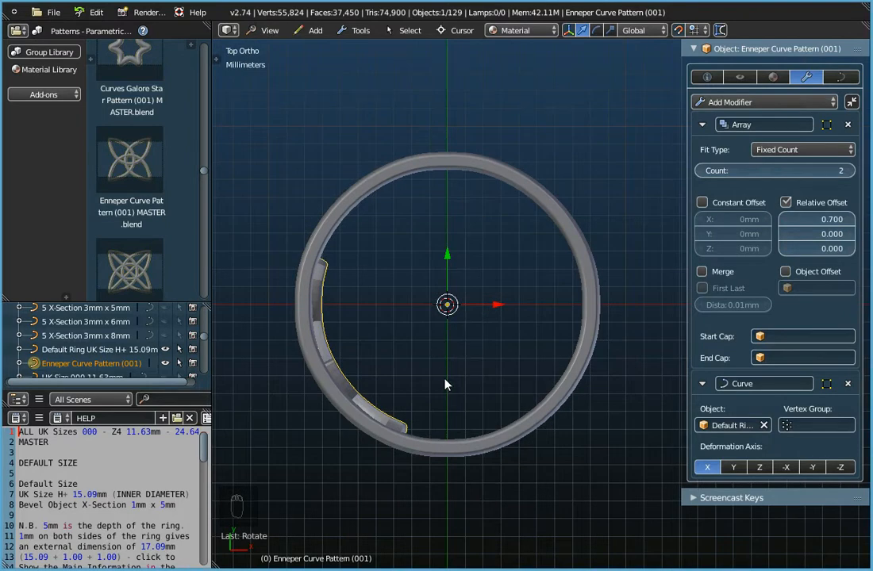
key("Tab")
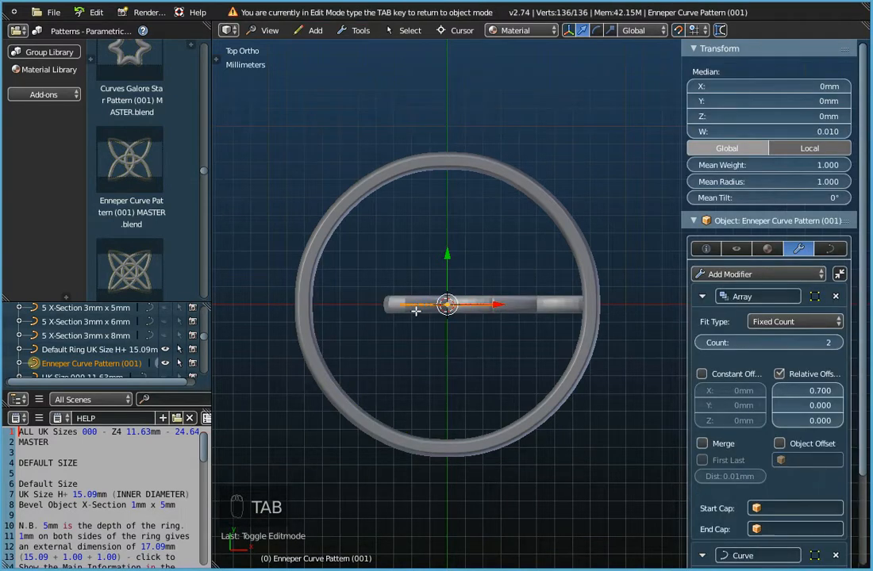
scroll(415, 305, "up", 3)
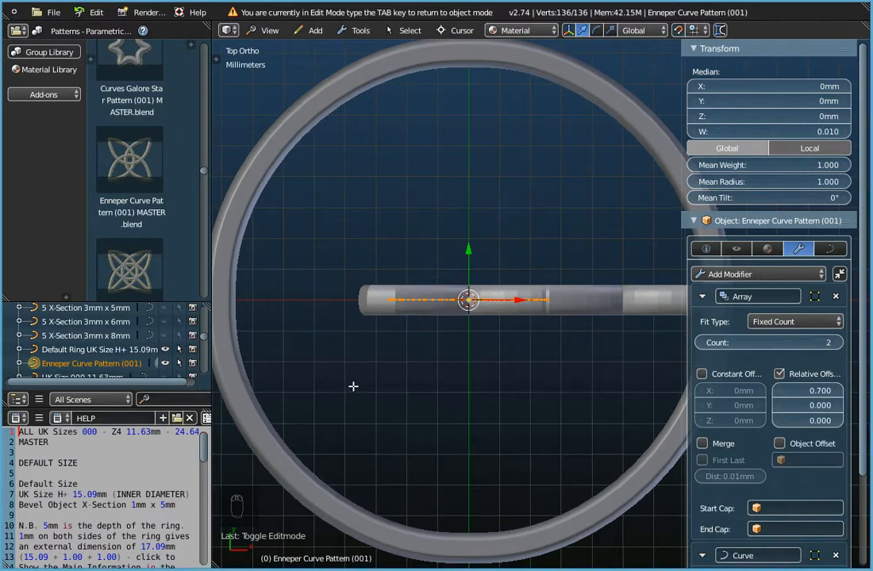
scroll(353, 386, "down", 2)
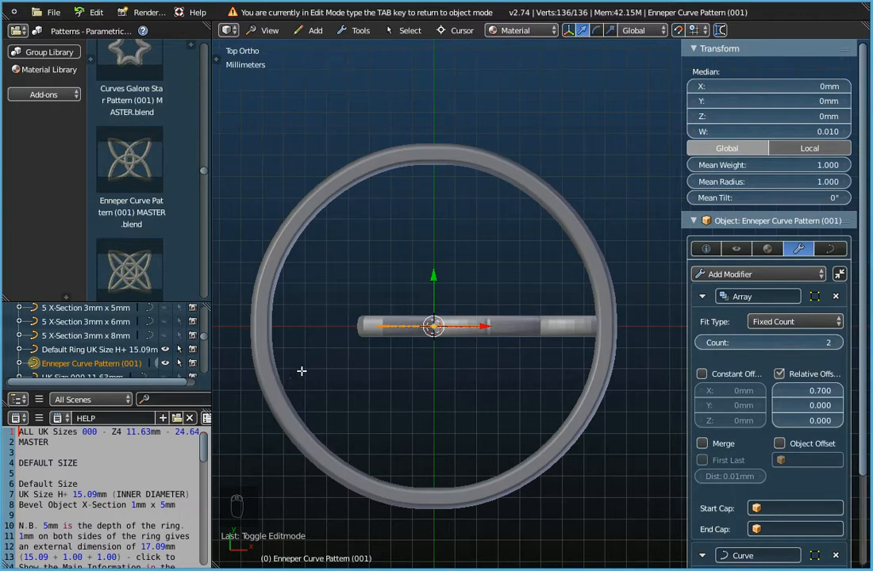
key("g")
left_click(435, 254)
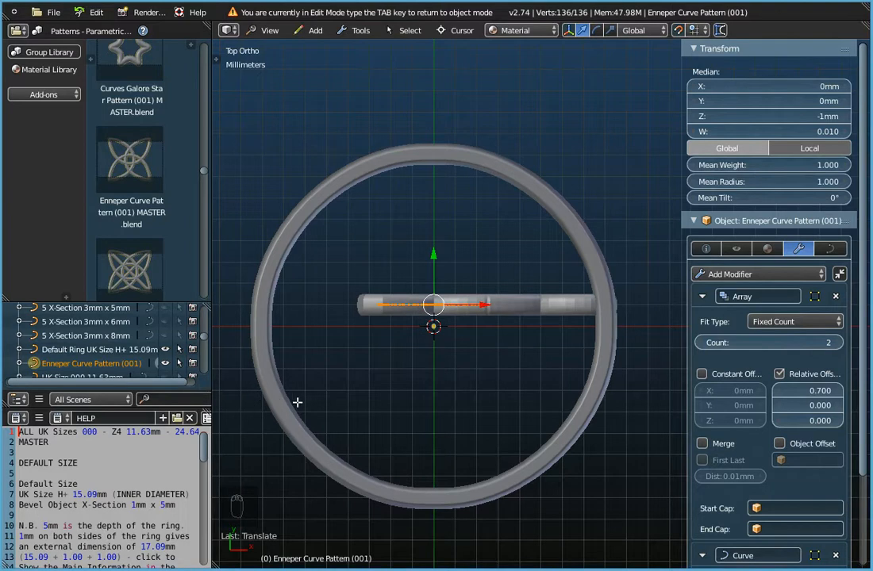
key("Tab")
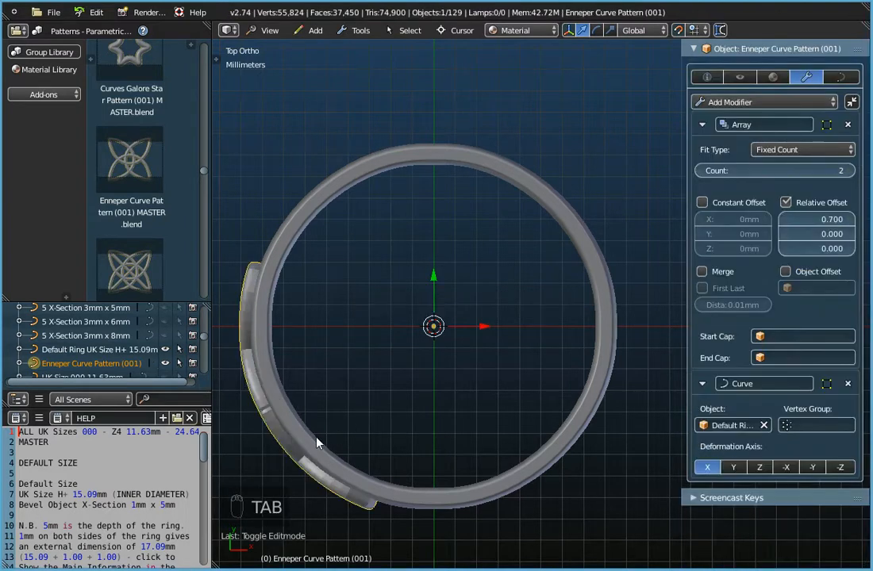
Measure how far the Enneper pattern stands out from the ring's outer face in top view
middle_click_drag(318, 444, 383, 341)
scroll(355, 358, "up", 2)
left_click(262, 30)
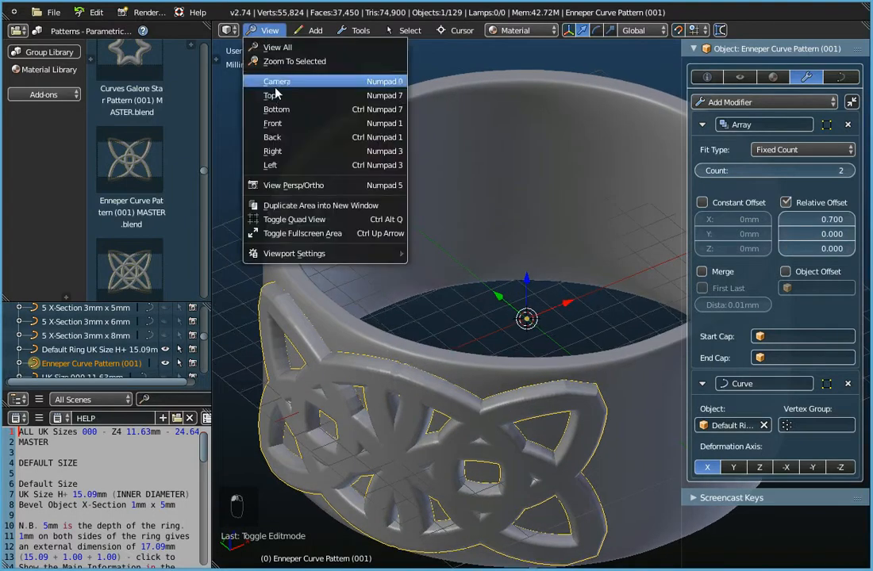
left_click(277, 96)
scroll(369, 385, "down", 2)
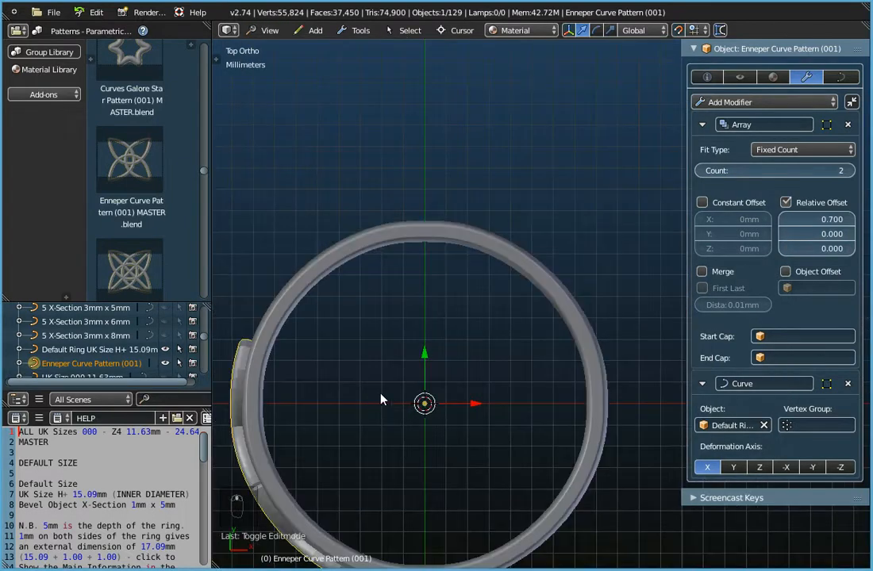
middle_click_drag(382, 399, 464, 337, "shift")
scroll(327, 296, "up", 5)
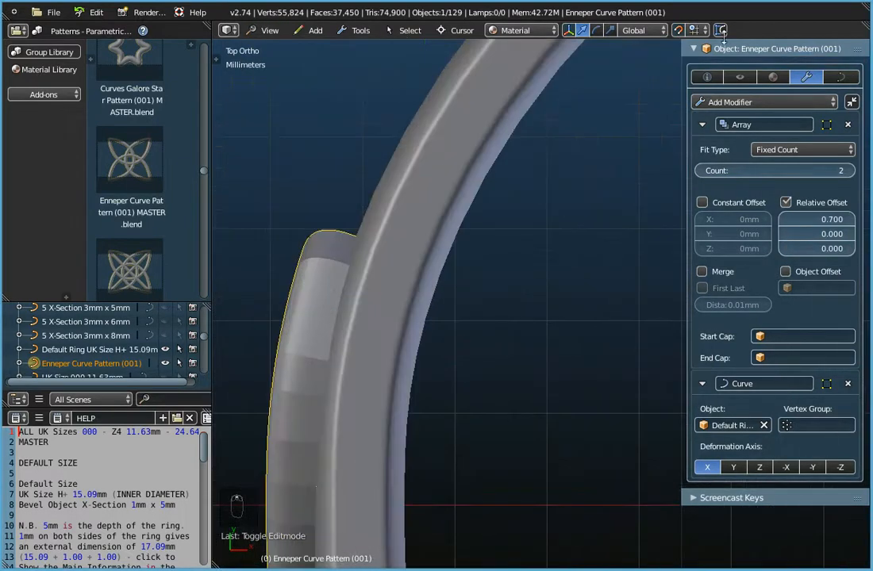
left_click(720, 30)
left_click_drag(290, 285, 341, 290)
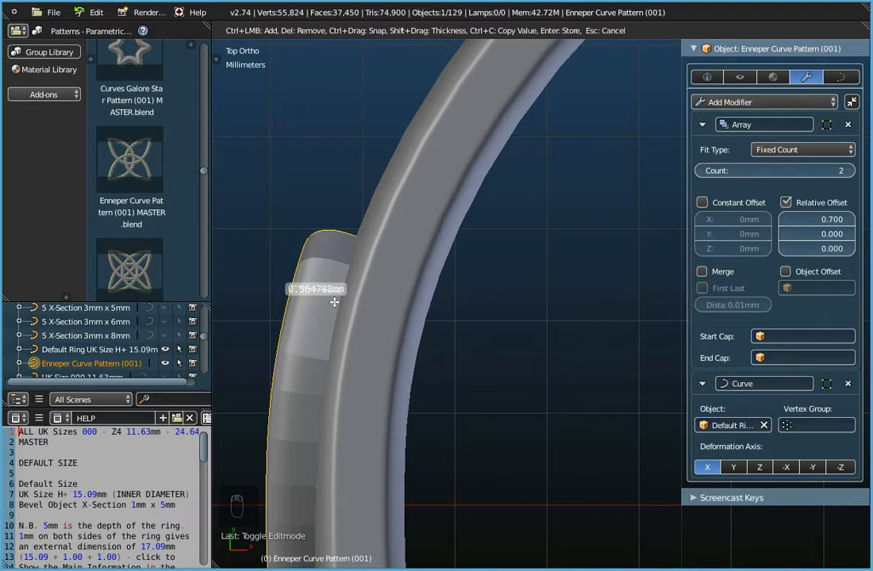
key("Escape")
Add a Mirror modifier to the Enneper curve pattern to copy it to the opposite side of the ring across X
scroll(335, 306, "down", 4)
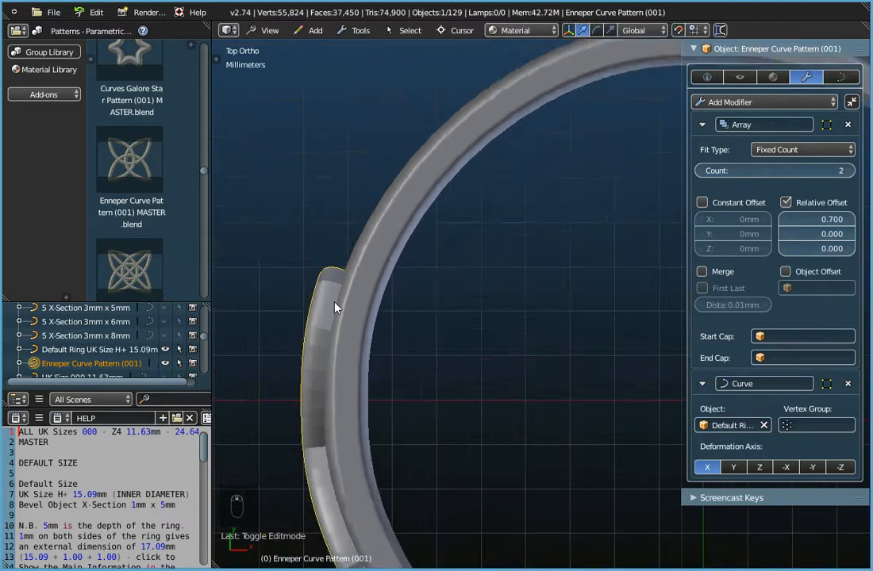
middle_click_drag(364, 403, 410, 287)
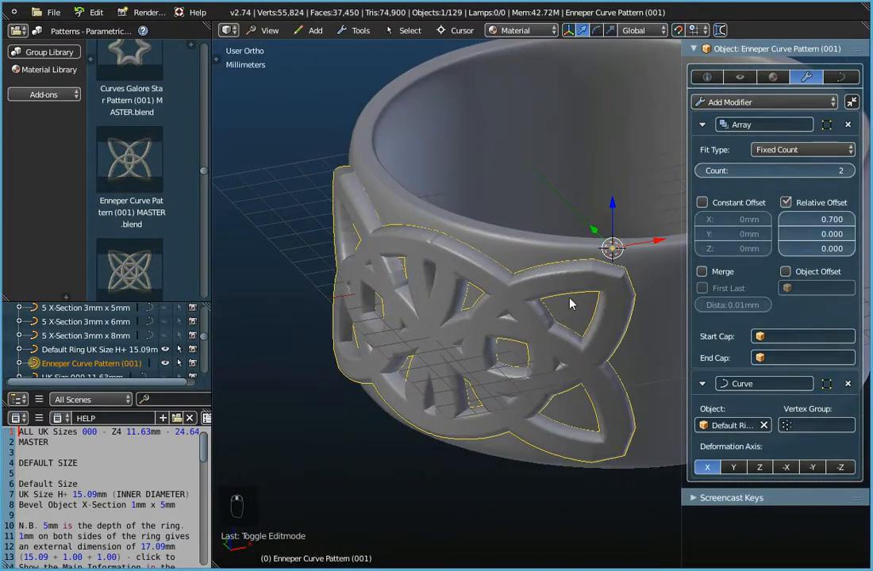
middle_click_drag(589, 304, 538, 456)
middle_click_drag(569, 341, 573, 305)
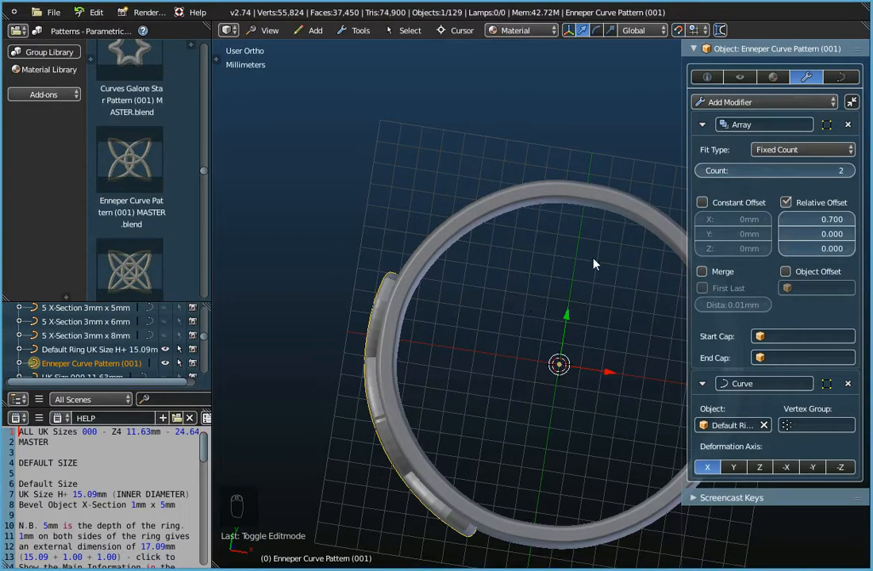
left_click(270, 31)
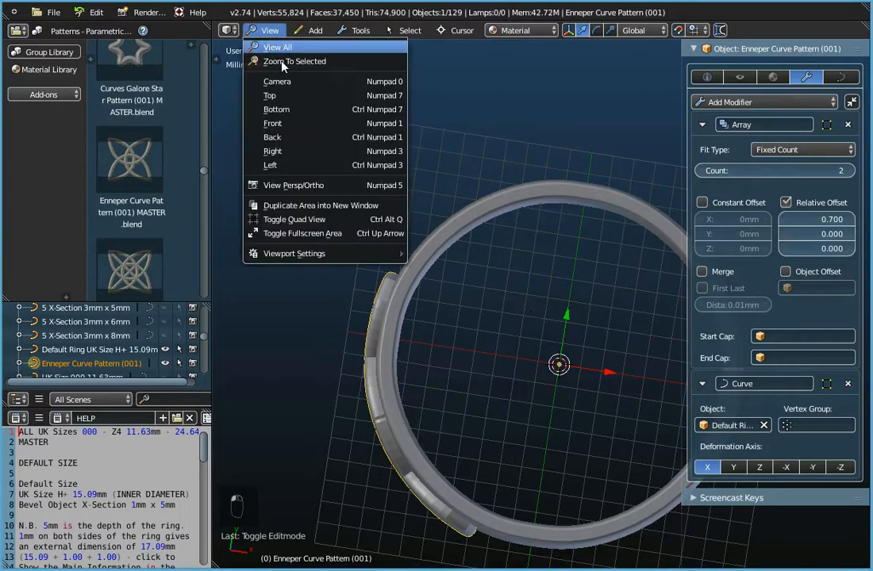
left_click(284, 104)
scroll(496, 355, "down", 3)
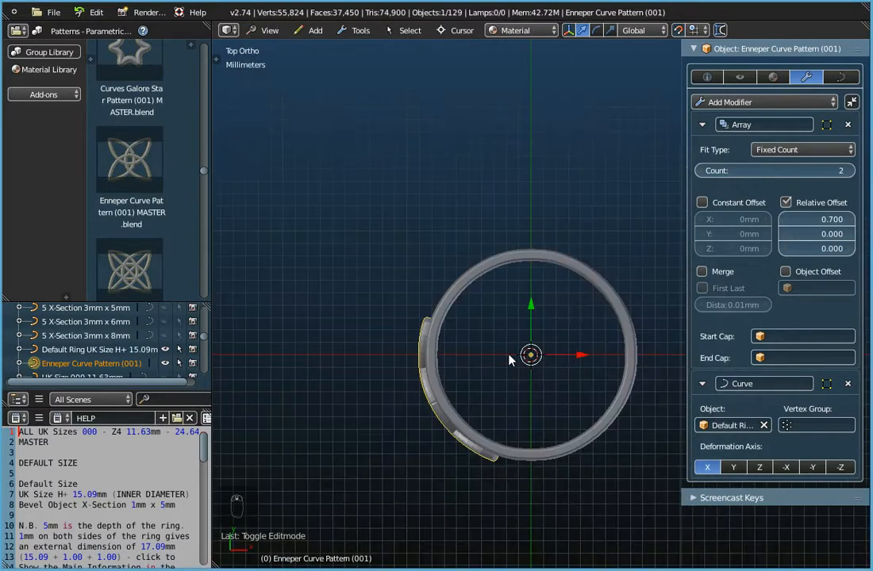
left_click(756, 108)
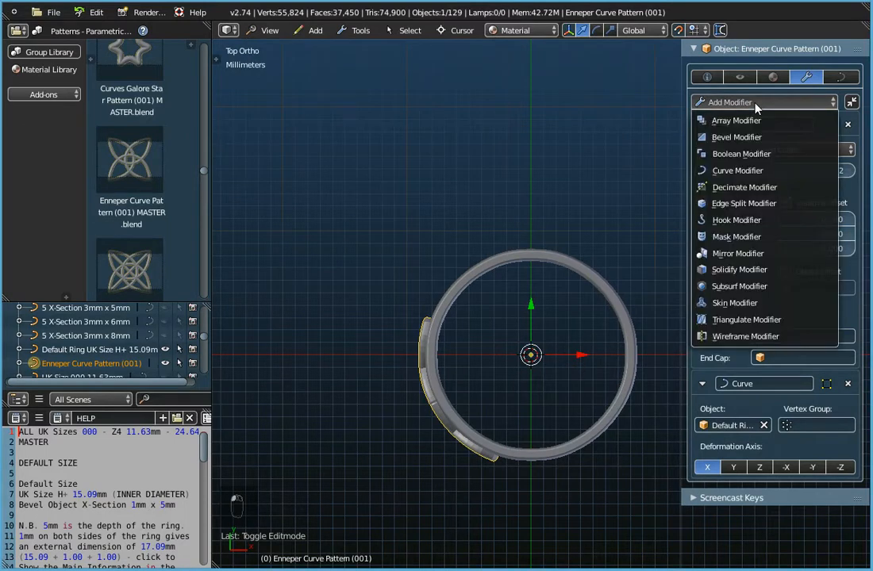
left_click(753, 260)
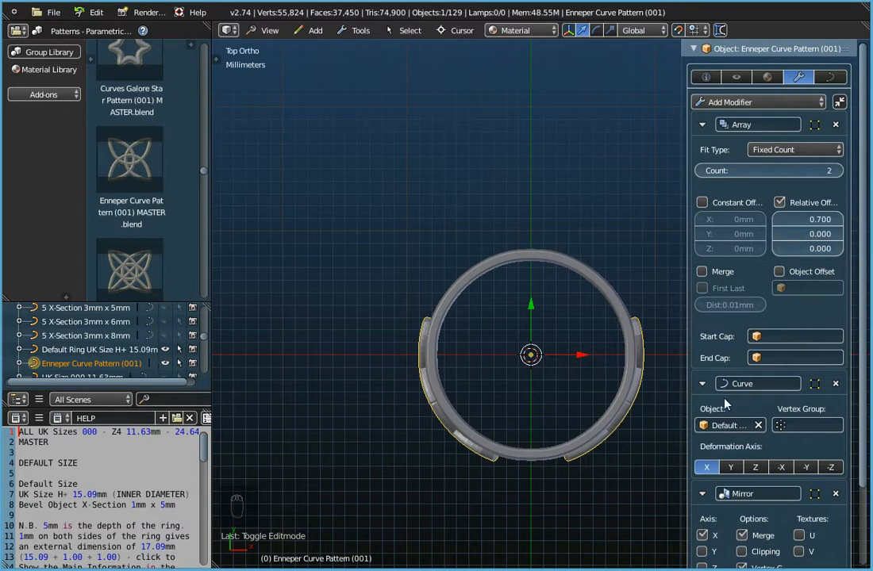
Try the Y and Z axes in the pattern's Mirror modifier and return to mirroring on X only
scroll(715, 381, "down", 3)
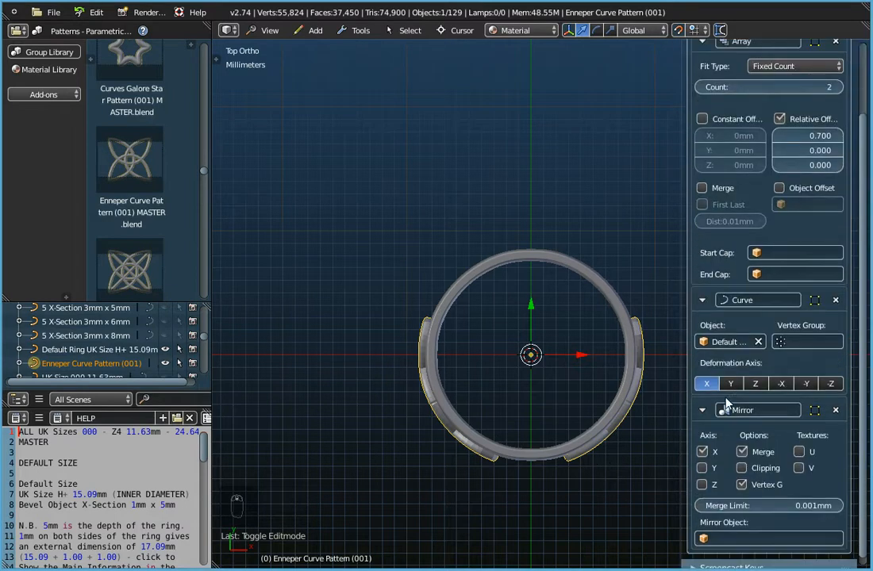
left_click(703, 456)
left_click(702, 468)
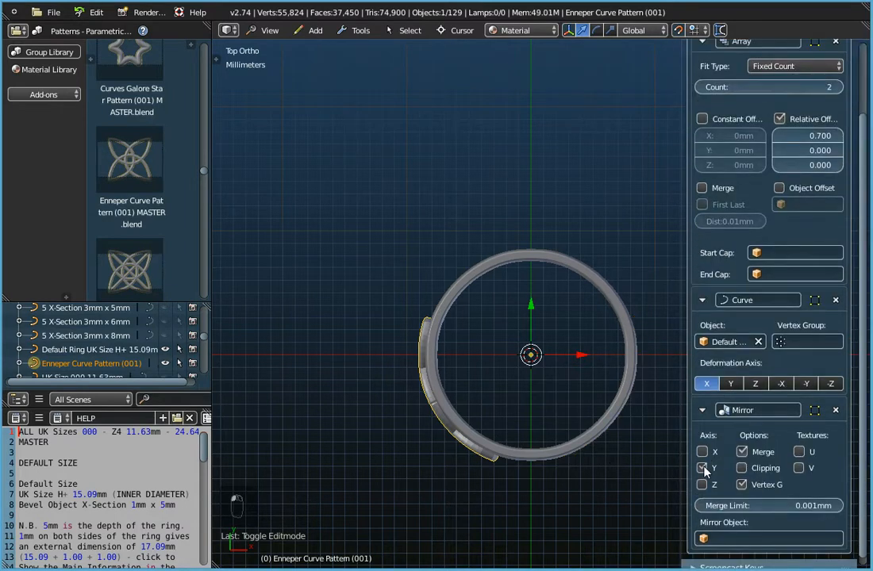
left_click(703, 485)
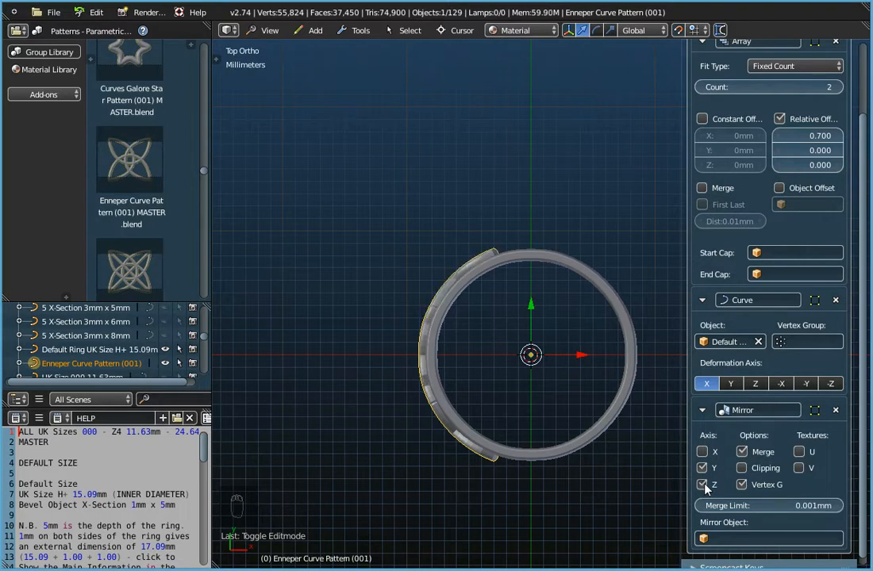
left_click(703, 485)
left_click(703, 469)
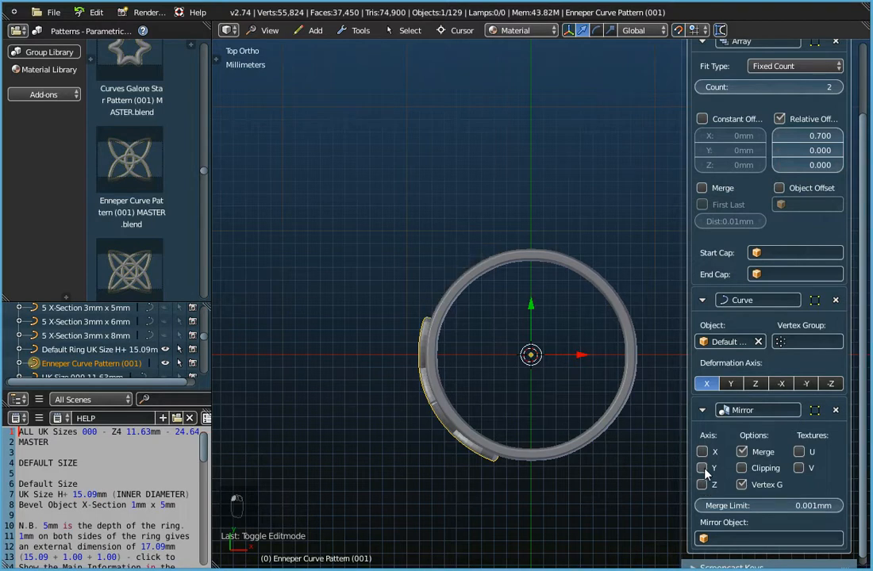
left_click(703, 469)
left_click(703, 454)
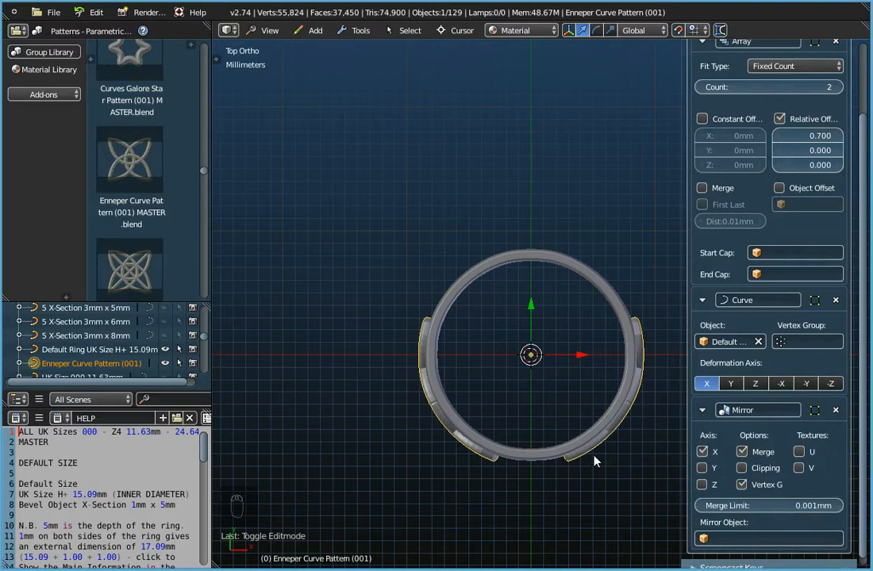
Start appending an object from the library, in top view, and browse up to the Groups folder
middle_click_drag(623, 476, 640, 507)
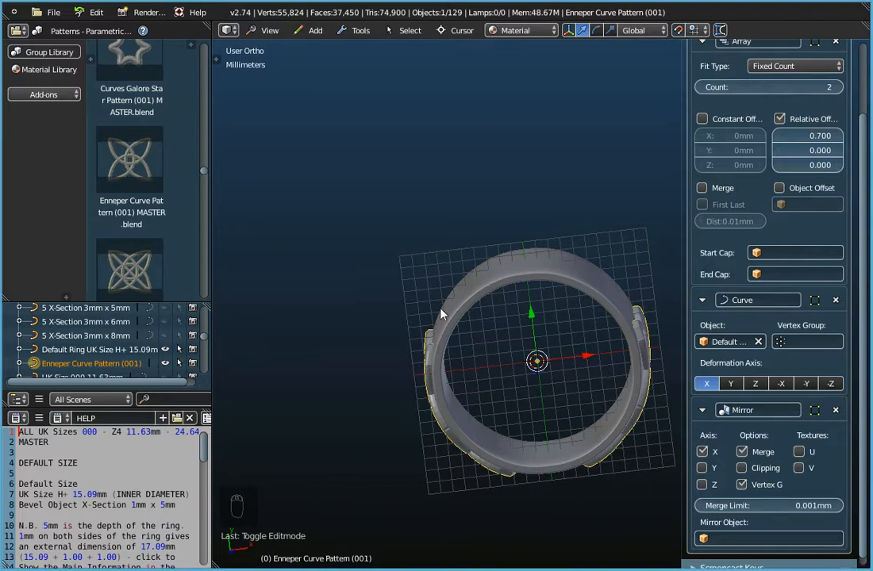
middle_click_drag(512, 288, 458, 283)
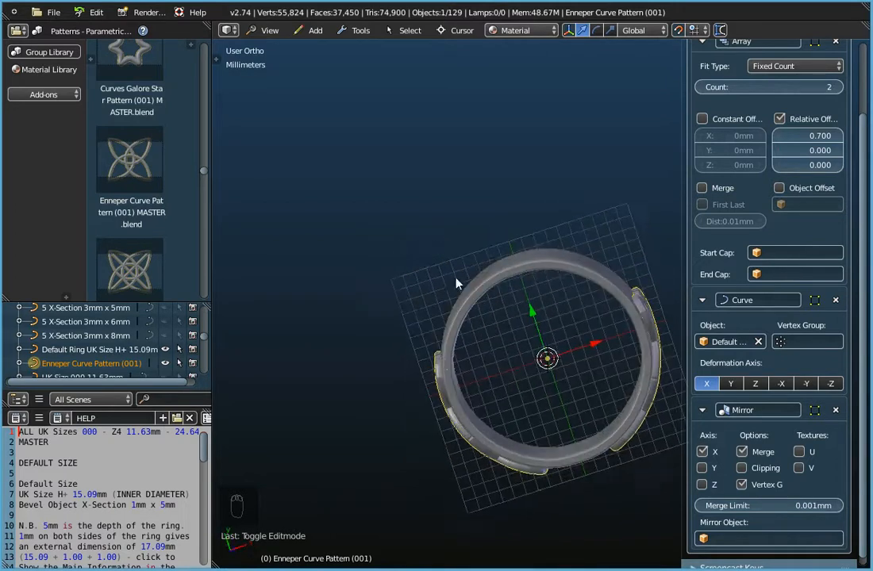
left_click(268, 30)
left_click(271, 95)
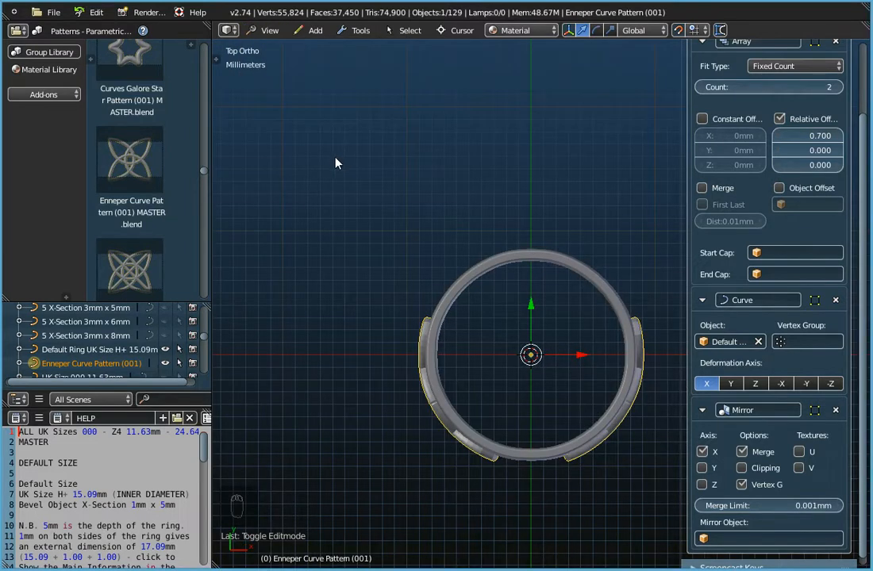
left_click(49, 12)
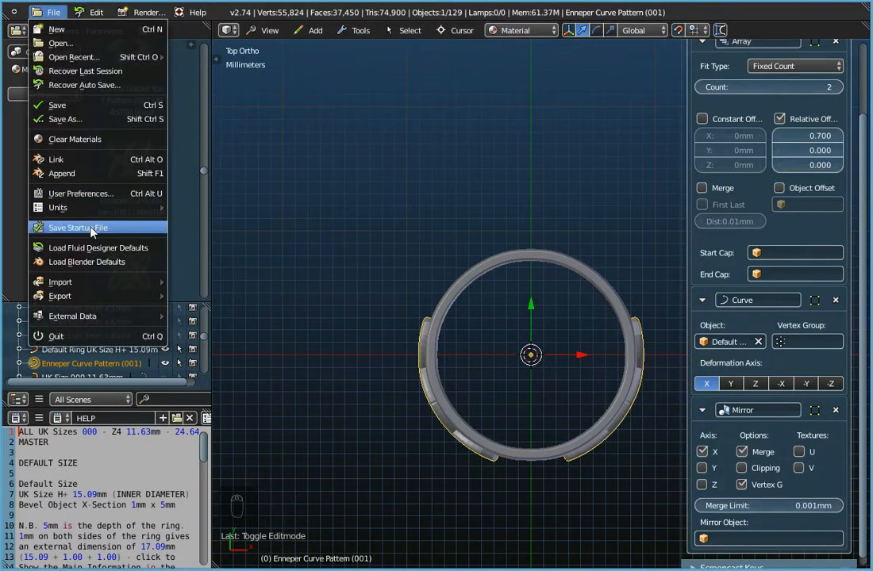
left_click(64, 173)
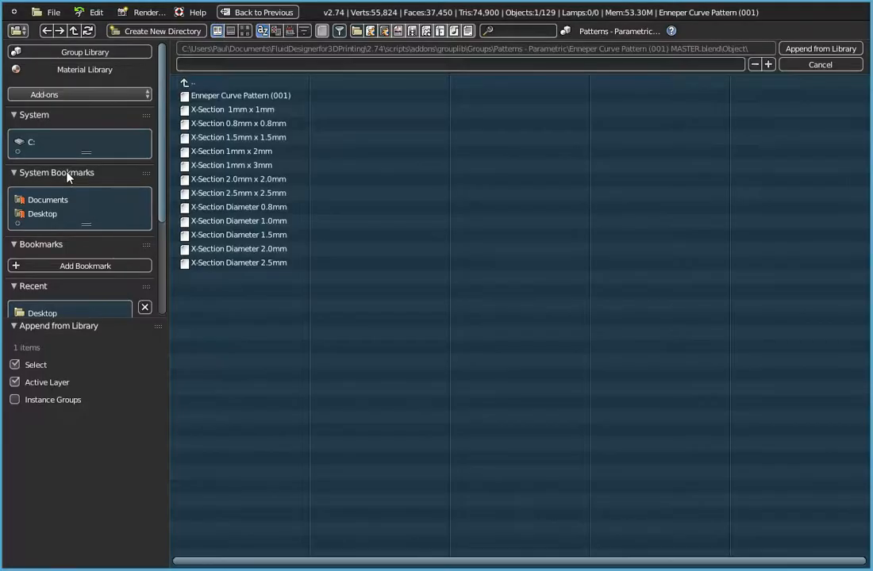
left_click(184, 83)
left_click(184, 83)
left_click(184, 83)
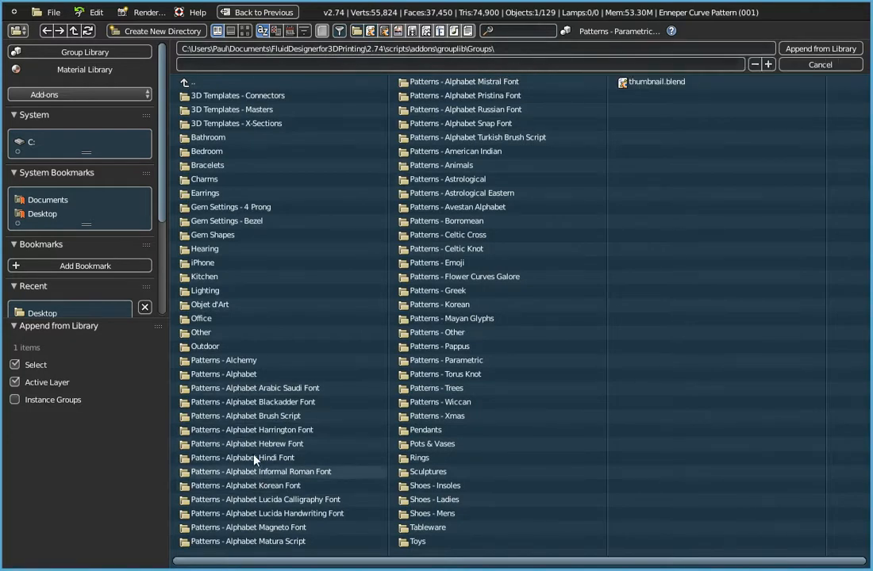
Append the Harrington Font - m object from Harrington Font - m.blend in the Patterns - Alphabet Harrington Font folder
left_click(263, 432)
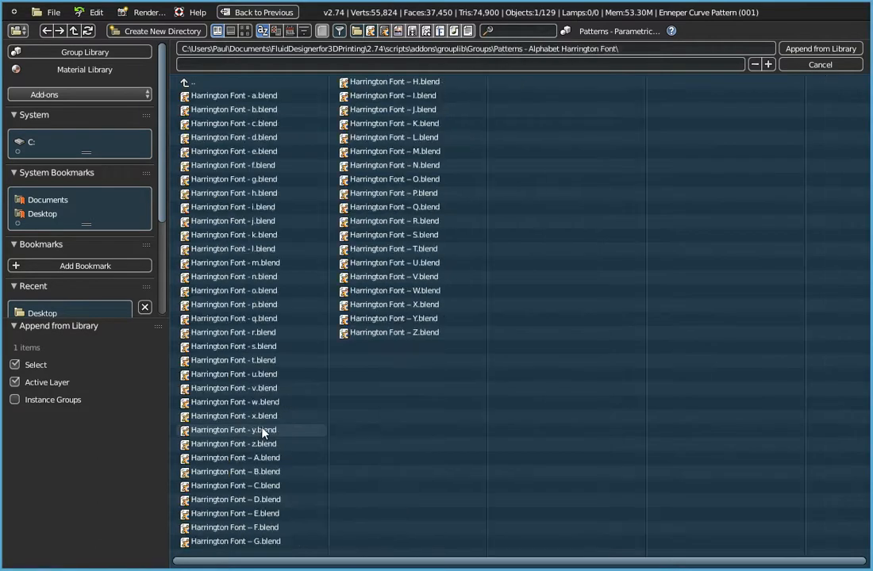
left_click(225, 264)
left_click(185, 156)
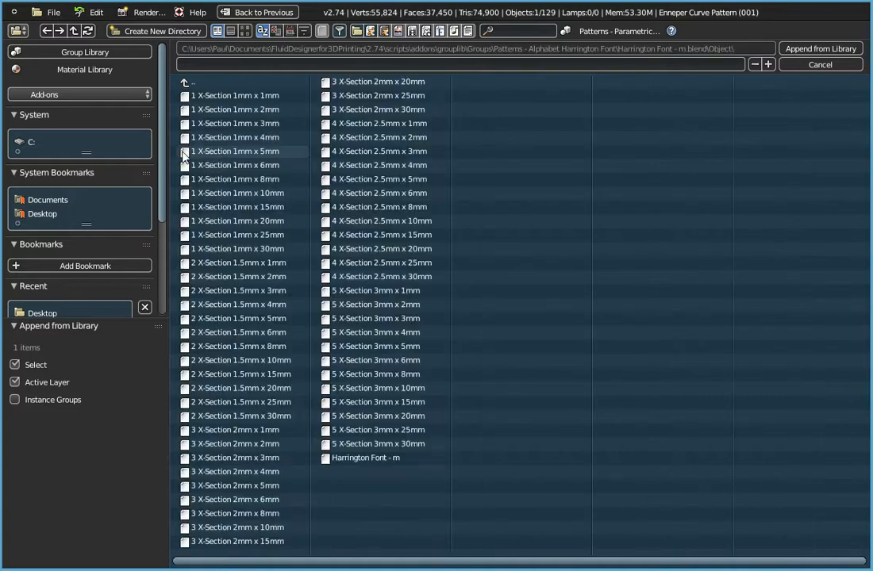
left_click(359, 460)
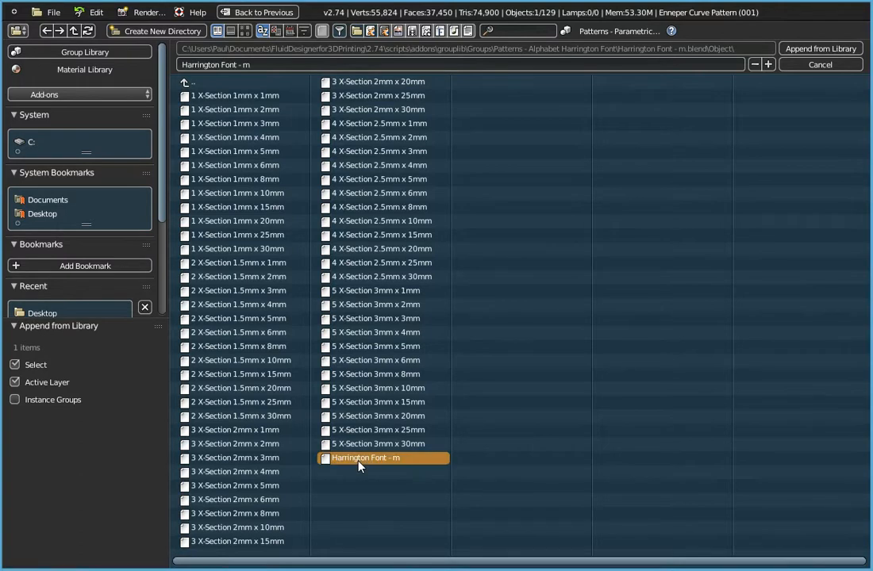
left_click(817, 48)
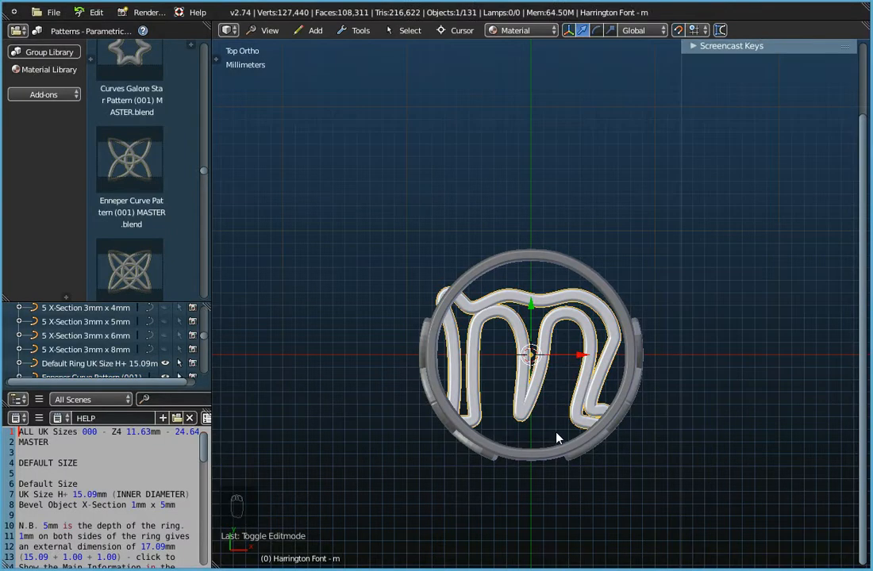
middle_click_drag(565, 425, 553, 390)
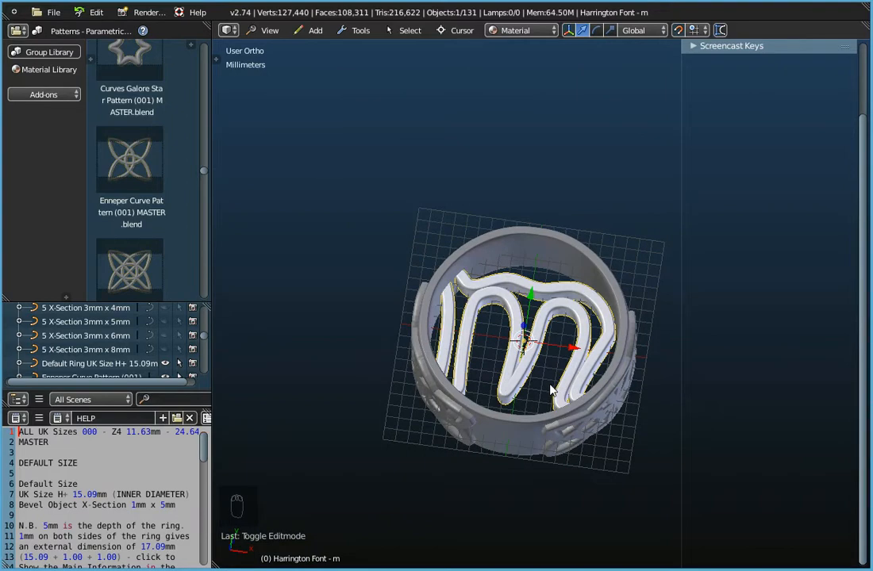
Scale the Harrington letter m to 0.5 and apply its scale
type("s0.5")
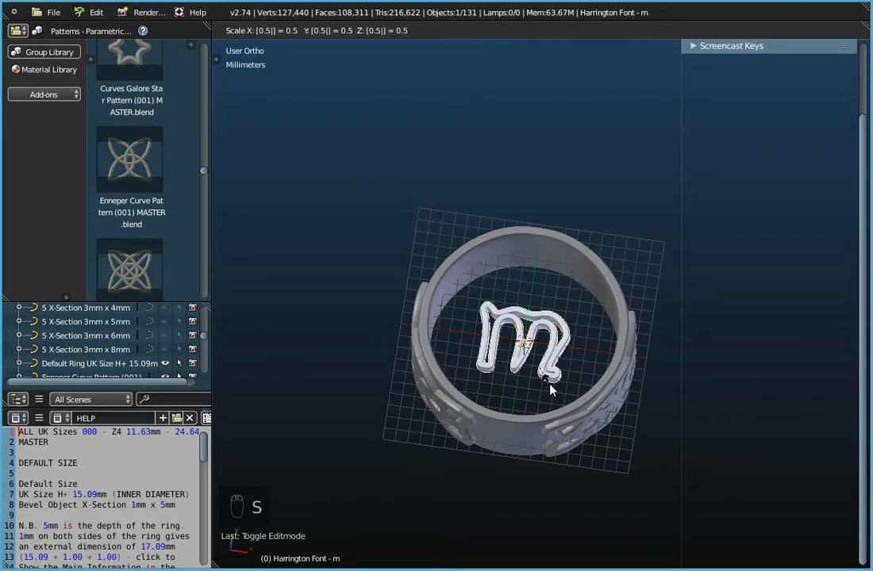
key("Return")
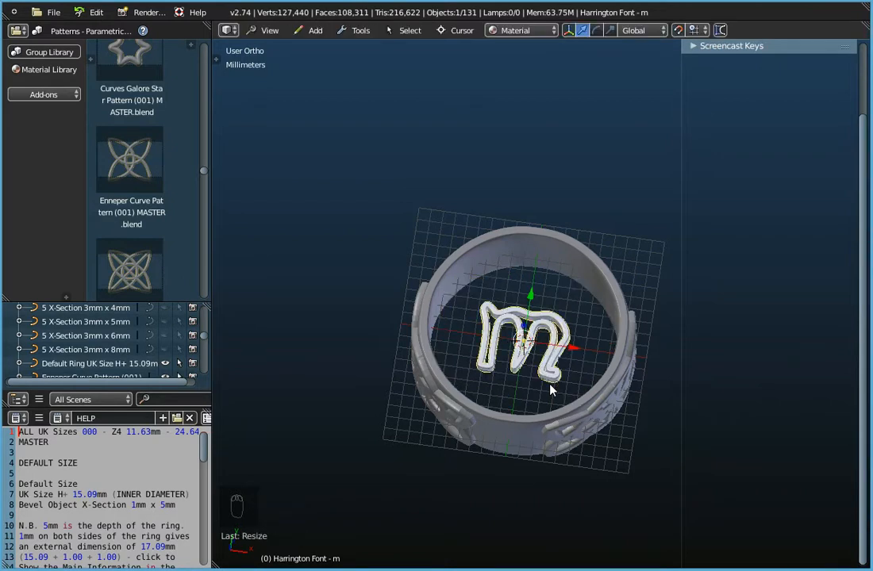
key("ctrl+a")
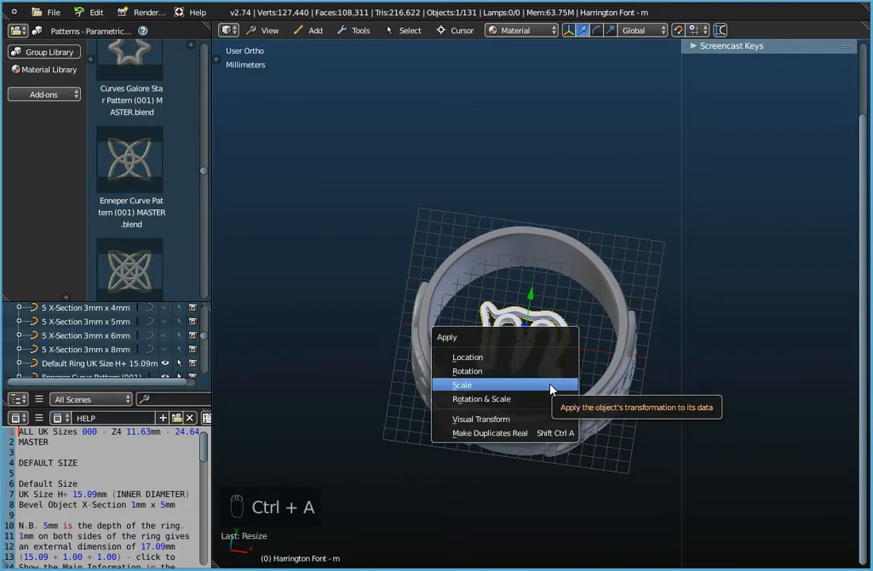
left_click(551, 386)
Rotate the letter m 90° about the global X axis so it stands upright inside the ring
middle_click_drag(566, 391, 585, 356)
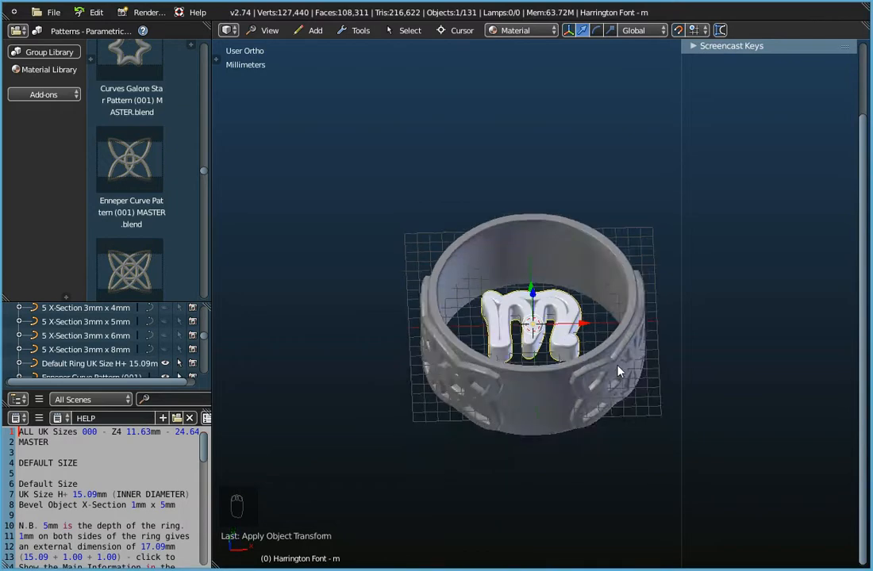
middle_click_drag(588, 369, 548, 391)
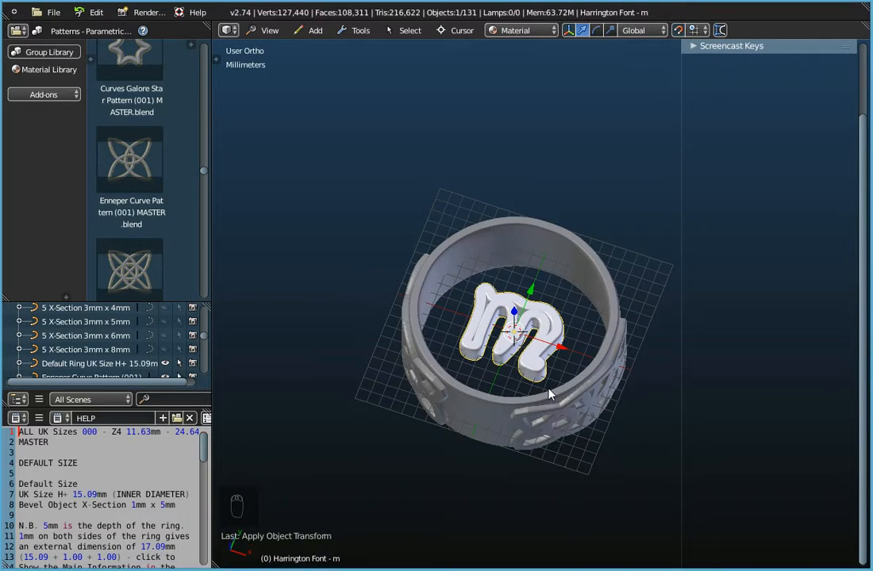
key("r")
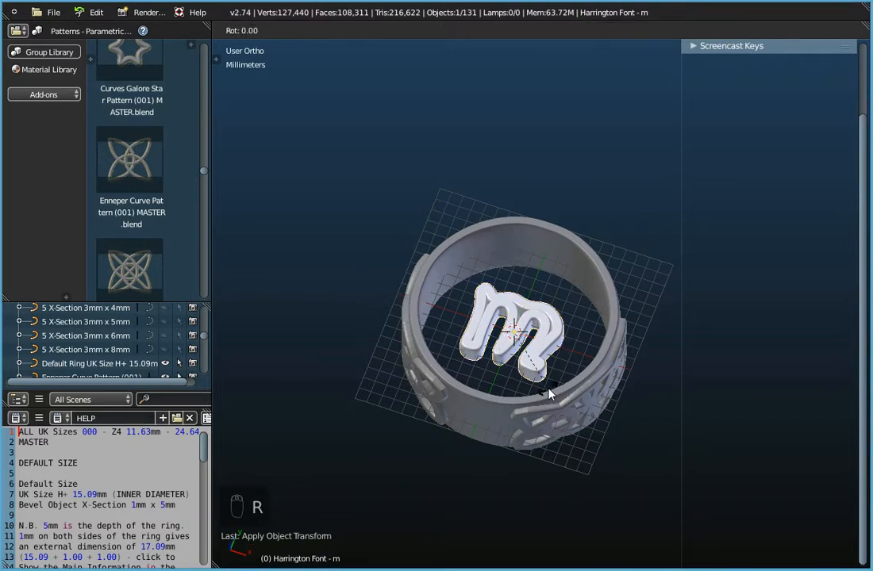
type("x")
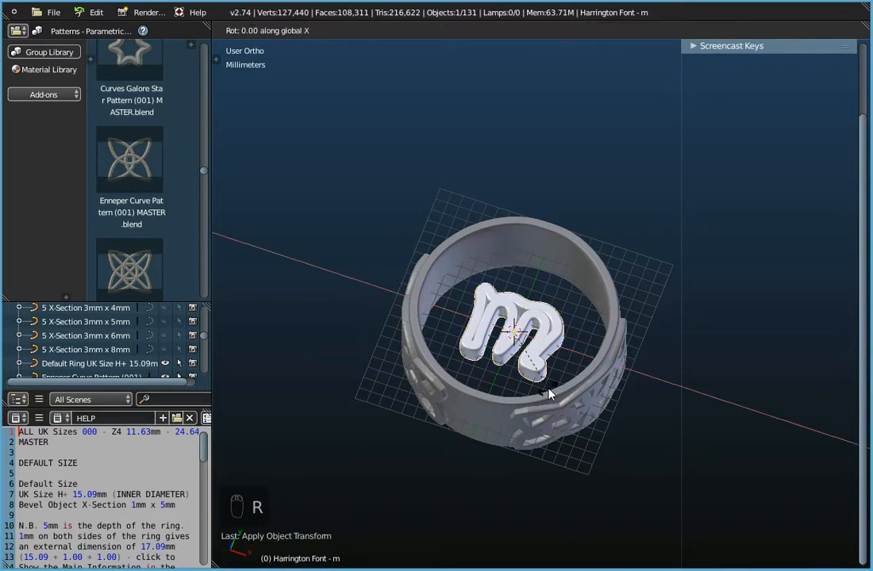
type("90")
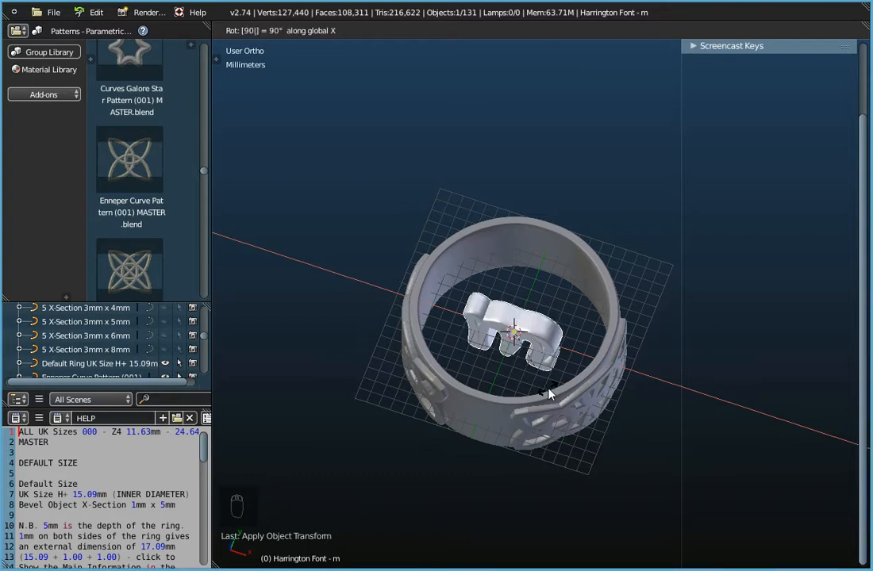
key("Return")
Set the letter m's Z rotation to 180° in its object properties
middle_click_drag(552, 388, 502, 391)
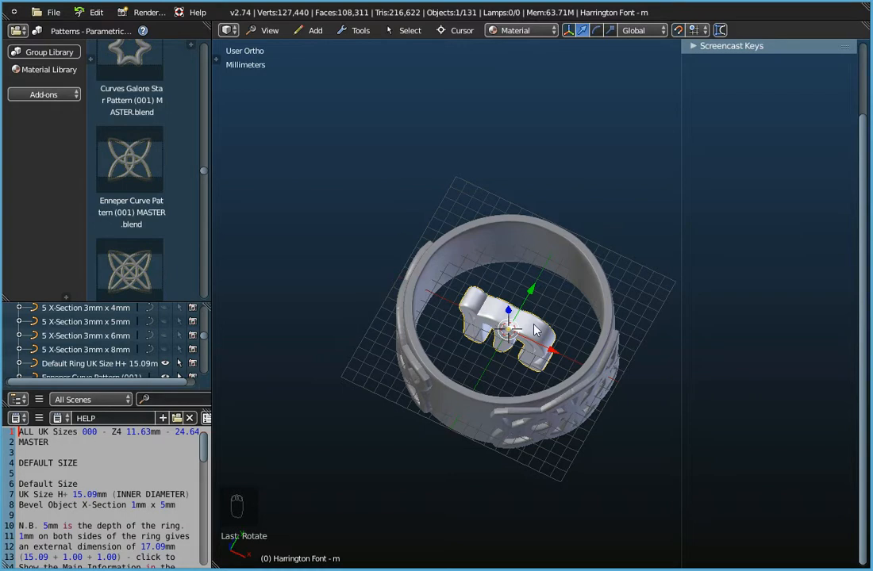
scroll(748, 198, "up", 3)
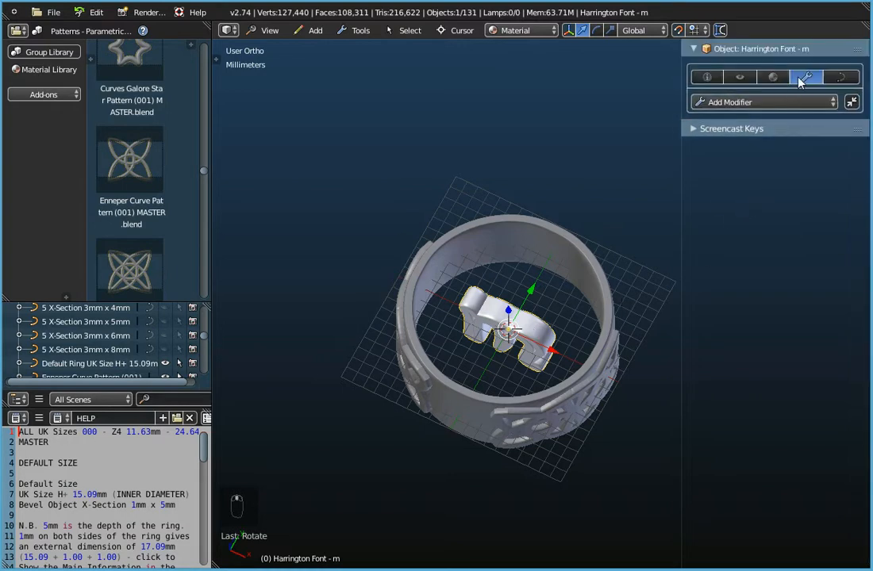
middle_click_drag(538, 273, 498, 333)
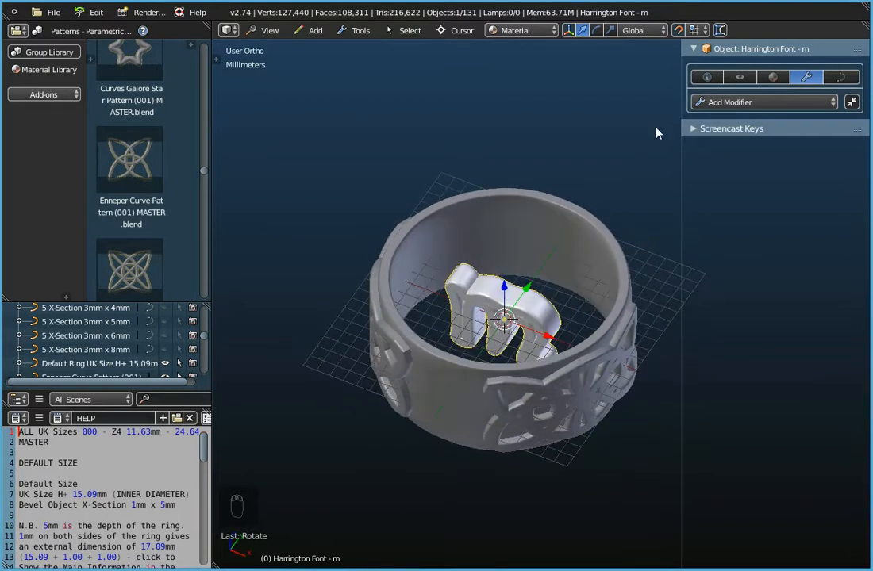
left_click(707, 77)
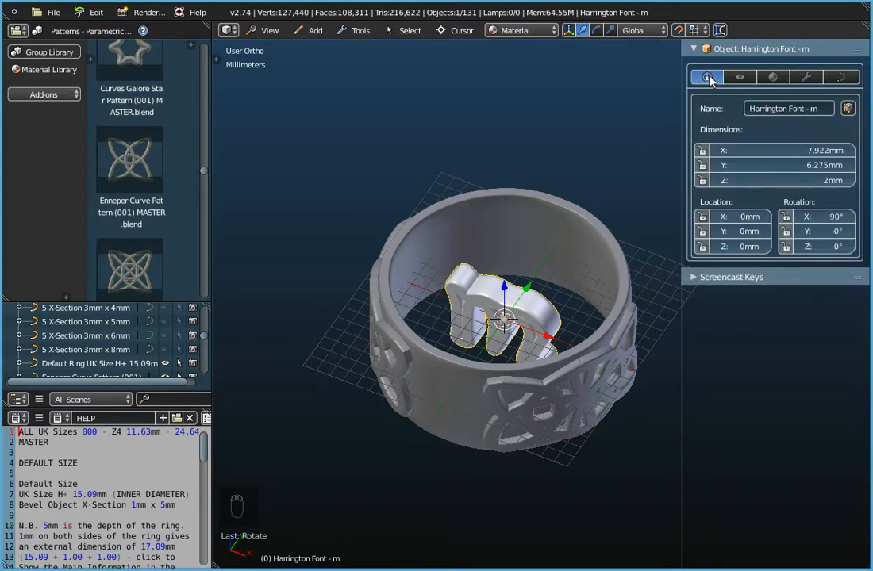
left_click(823, 247)
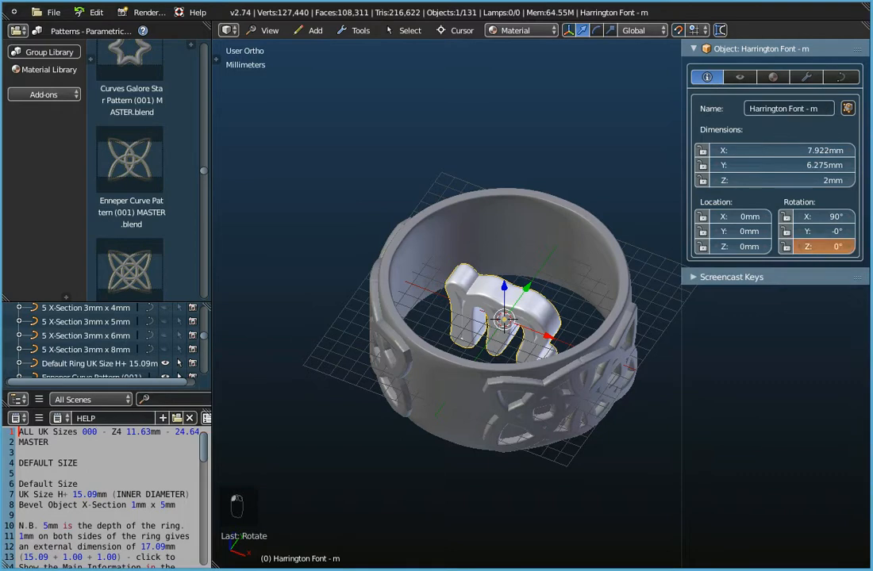
left_click_drag(823, 247, 857, 250)
left_click(853, 249)
left_click(853, 250)
Add a Curve modifier to the letter m using the Default Ring UK Size H+ 15.09mm object, deforming along X
middle_click_drag(471, 317, 479, 273)
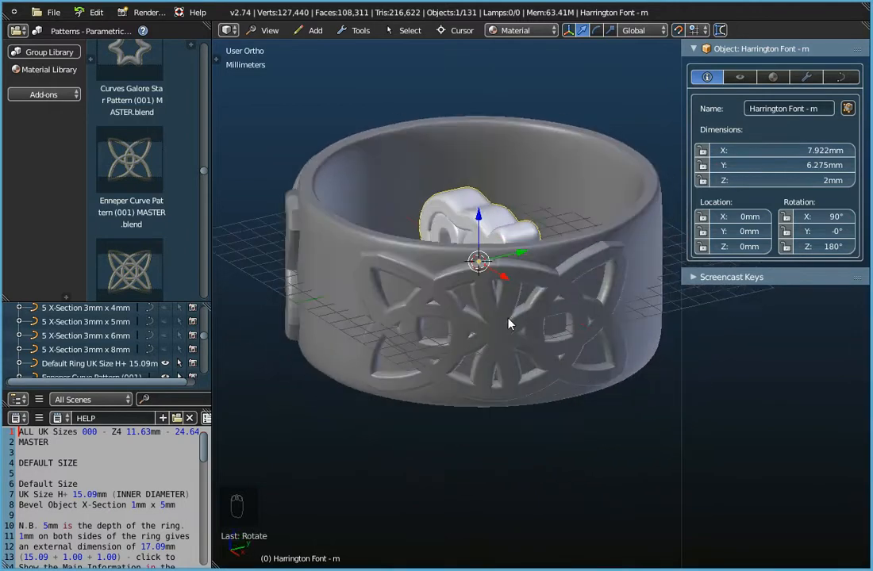
mouse_move(508, 319)
middle_mouse_down()
mouse_move(522, 401)
mouse_move(522, 353)
mouse_move(549, 335)
mouse_move(588, 337)
mouse_move(556, 395)
mouse_move(513, 336)
middle_mouse_up()
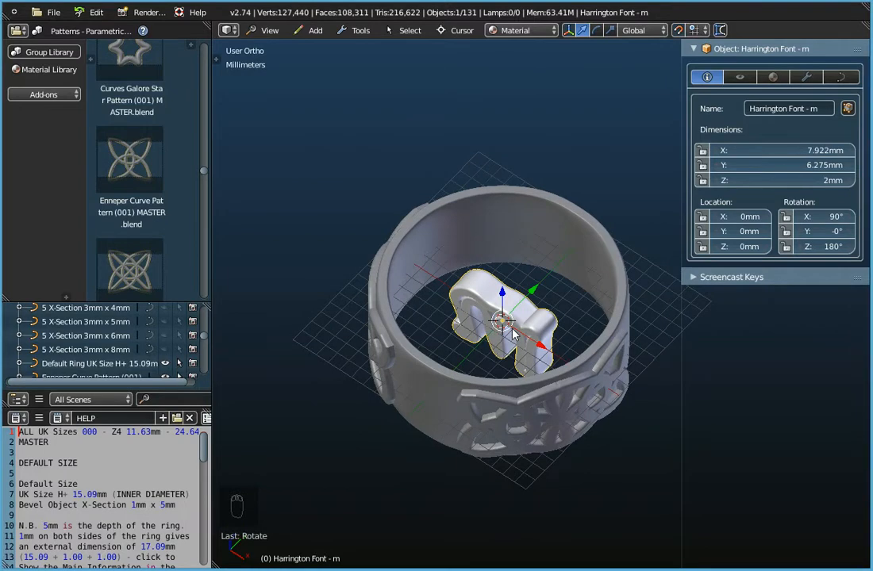
middle_click_drag(513, 335, 528, 287)
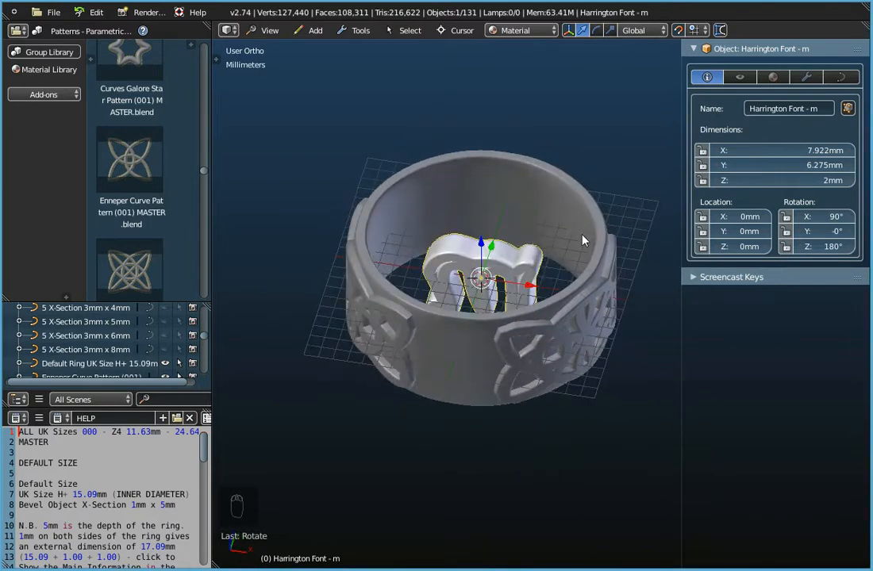
left_click(809, 77)
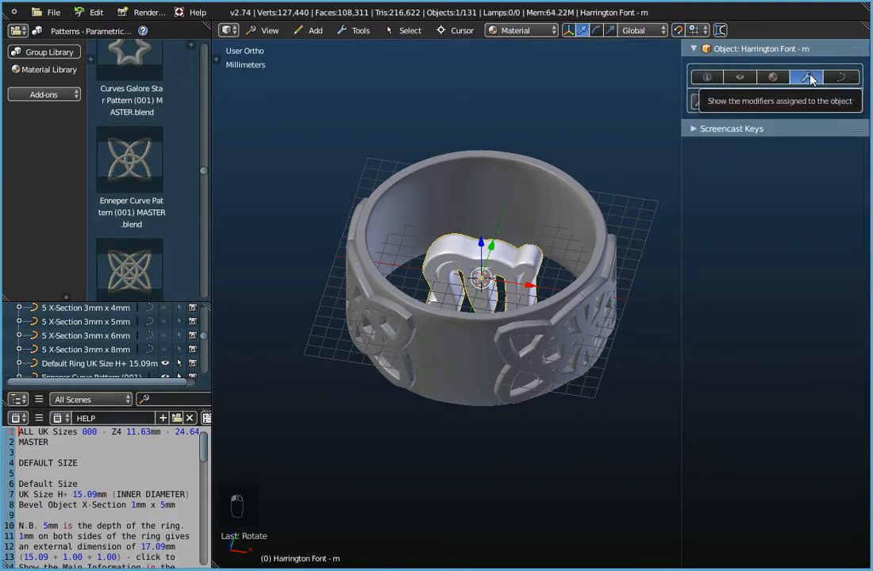
left_click(740, 103)
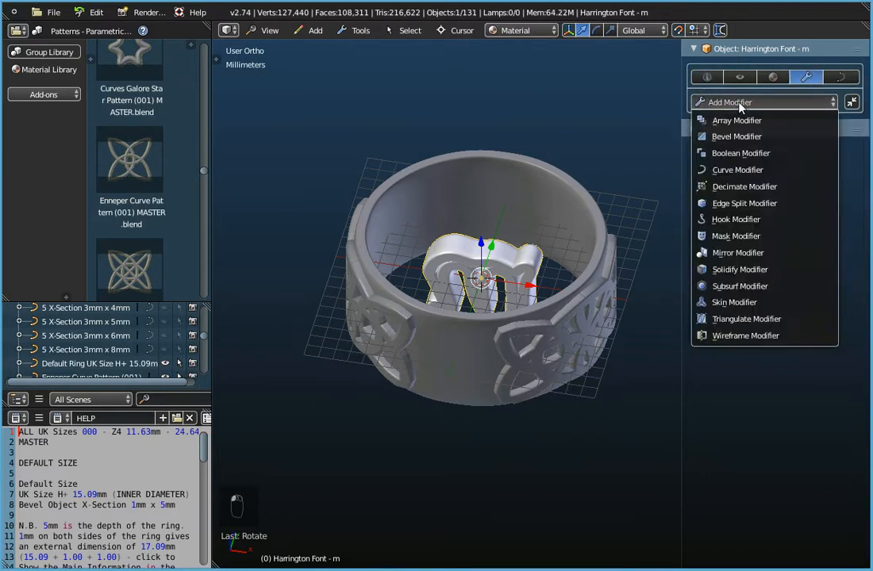
left_click(738, 170)
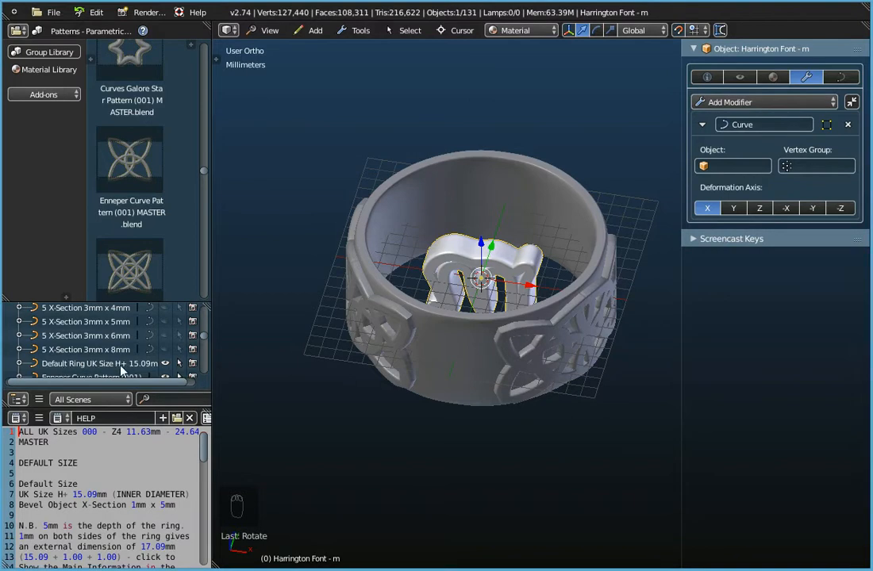
left_click(729, 168)
scroll(746, 286, "down", 14)
scroll(750, 296, "down", 18)
scroll(750, 296, "down", 15)
scroll(750, 296, "down", 15)
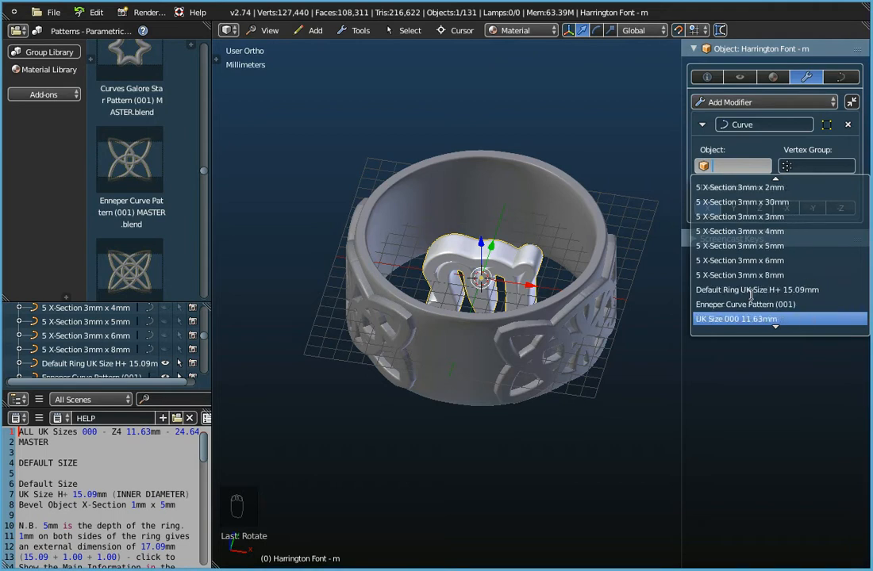
left_click(749, 291)
In Edit Mode and top view, move all of the letter's points along the green axis to a median Z of 2 mm
middle_click_drag(399, 350, 469, 375)
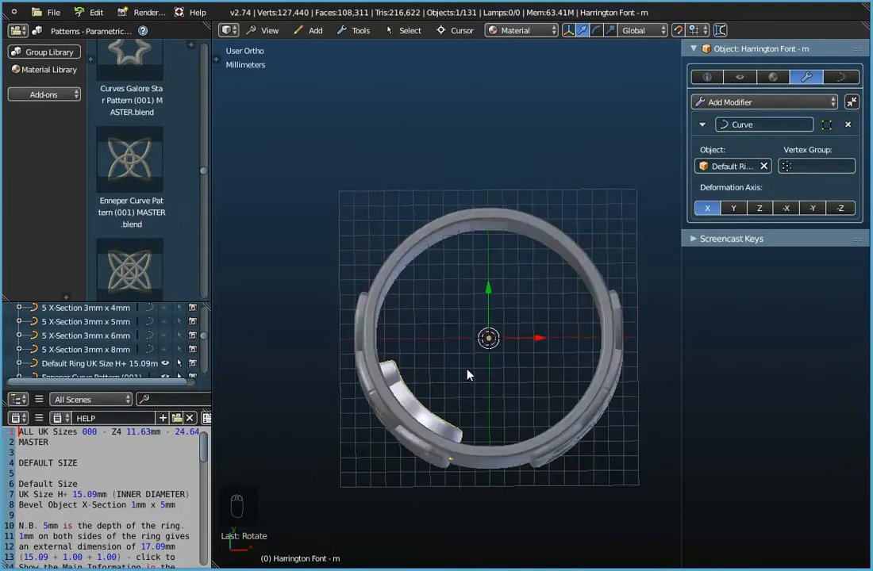
left_click(268, 30)
left_click(274, 82)
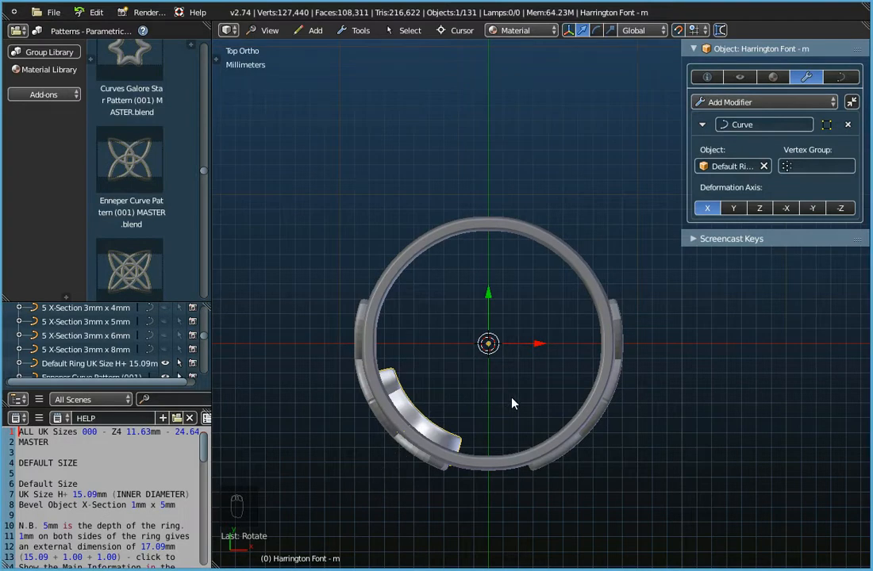
key("Tab")
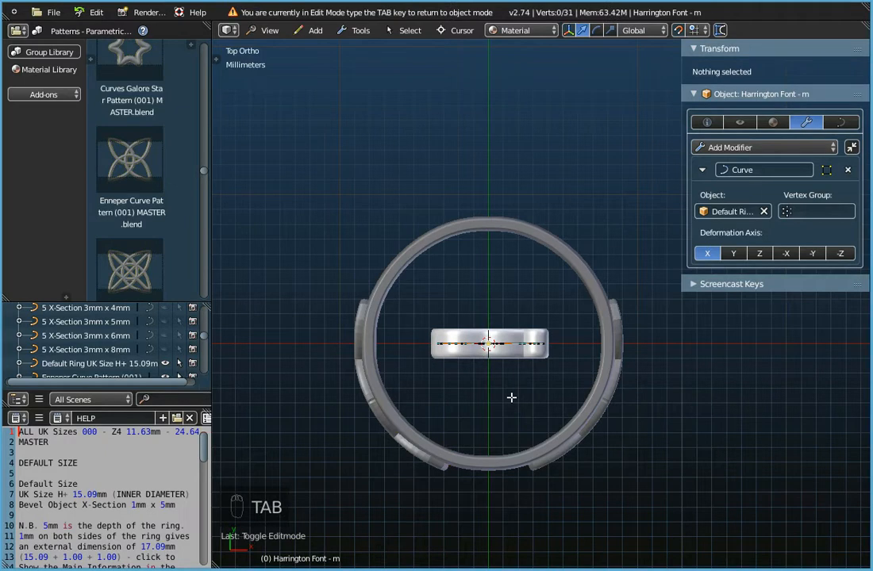
scroll(508, 325, "up", 4)
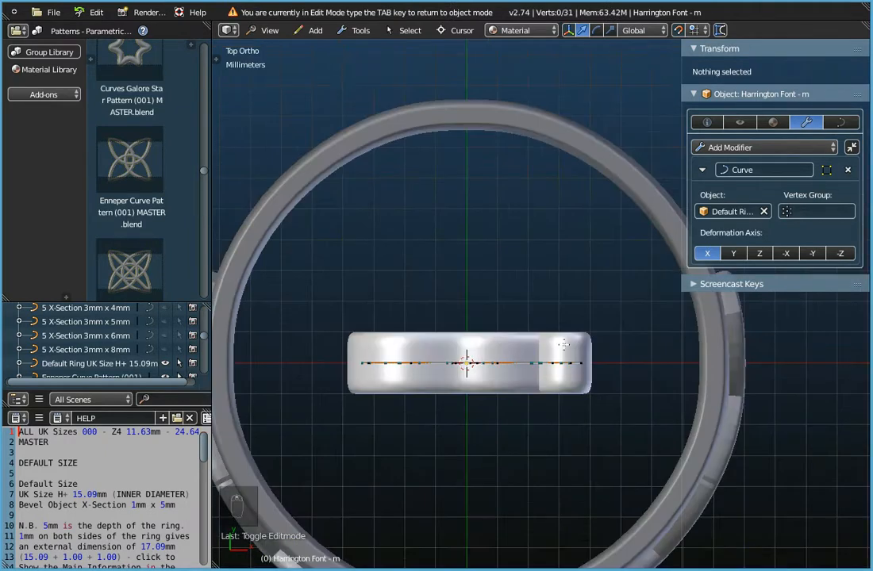
middle_click_drag(517, 432, 515, 382)
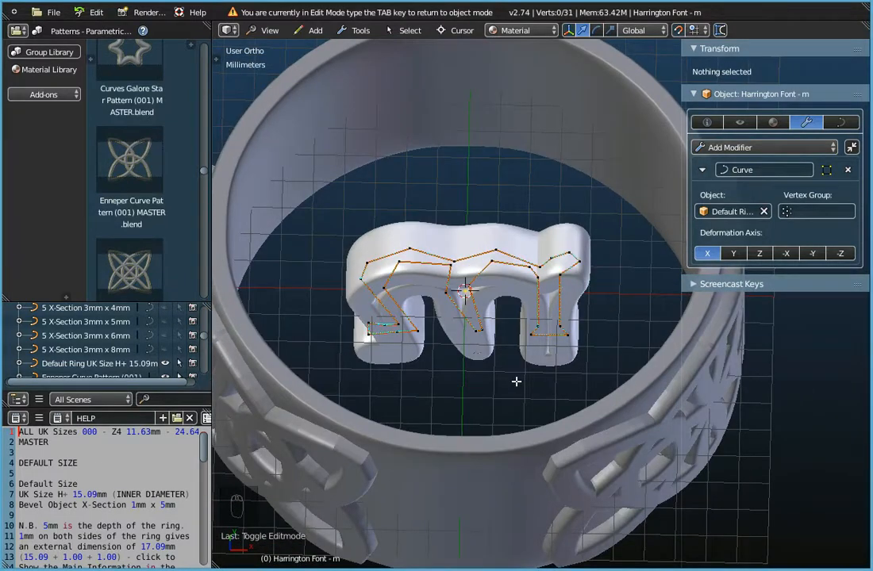
key("a")
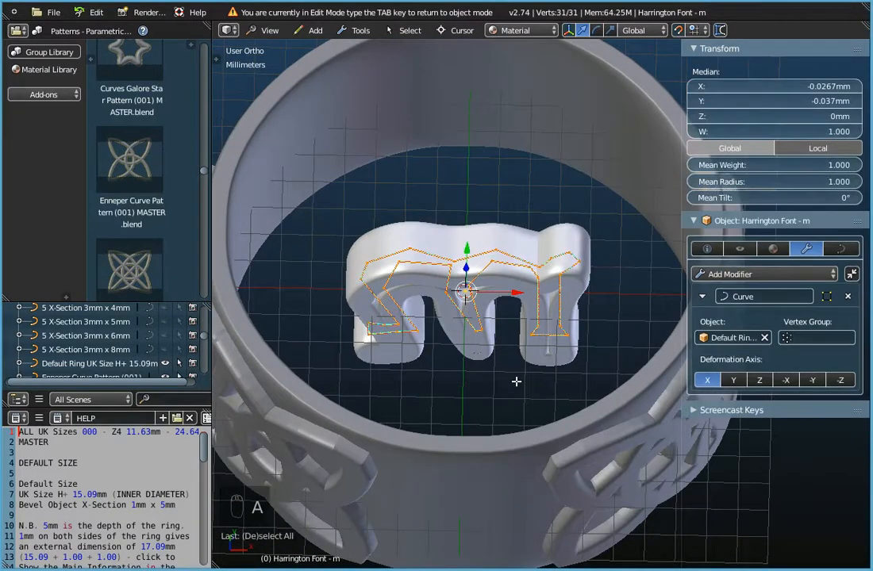
left_click(269, 30)
left_click(274, 83)
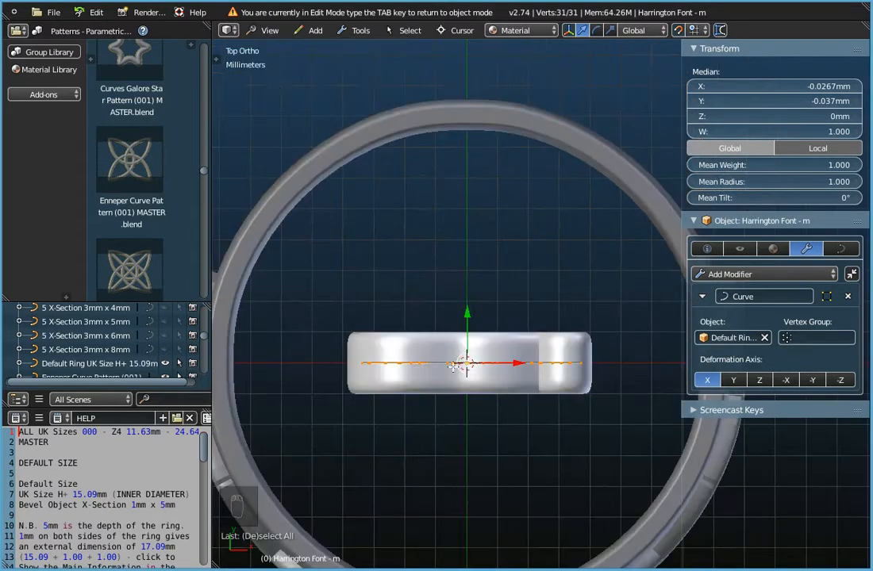
scroll(450, 357, "down", 3)
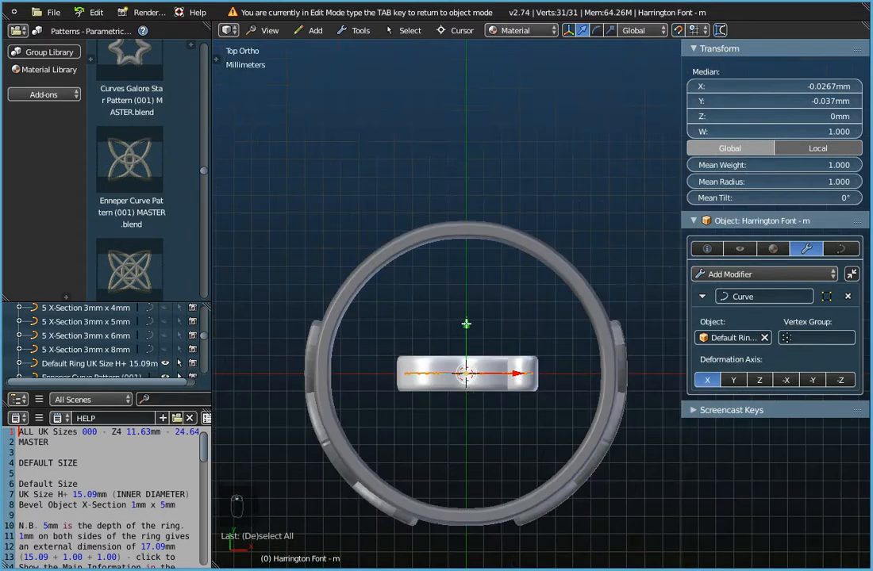
left_click_drag(467, 326, 467, 295)
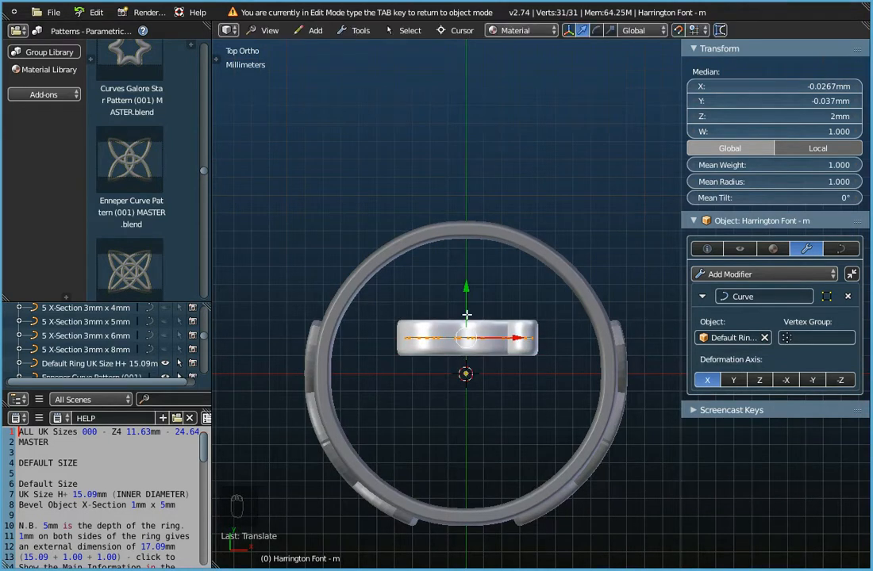
key("Tab")
mouse_move(422, 433)
middle_mouse_down()
mouse_move(399, 369)
mouse_move(407, 438)
mouse_move(421, 425)
middle_mouse_up()
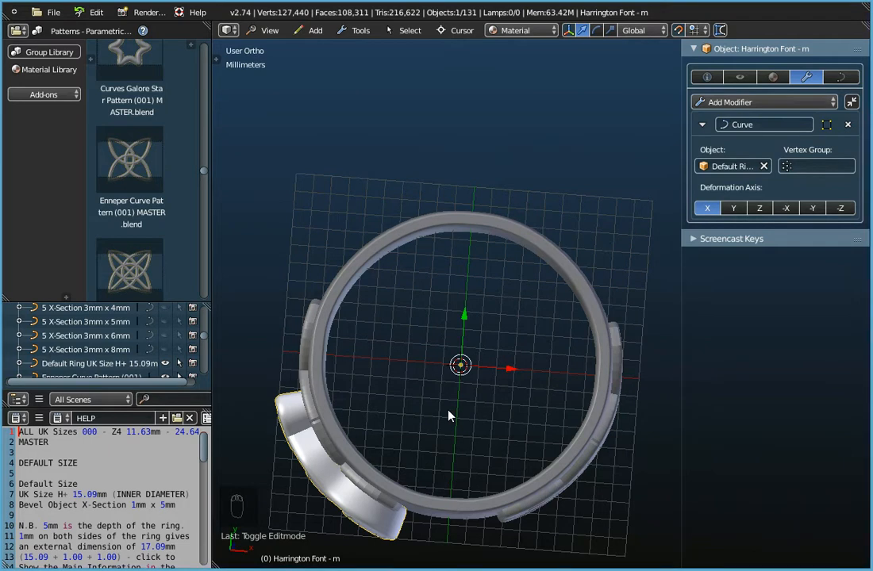
Move the letter's points back along the green axis to a median Z of 1 mm, closer to the ring surface
key("Tab")
left_click(278, 37)
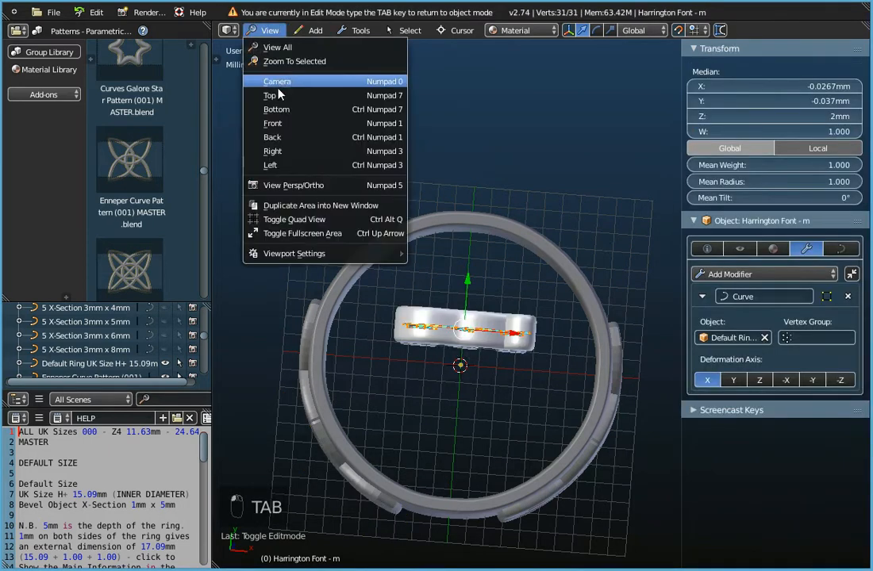
left_click(279, 94)
left_click_drag(466, 289, 468, 307)
key("Tab")
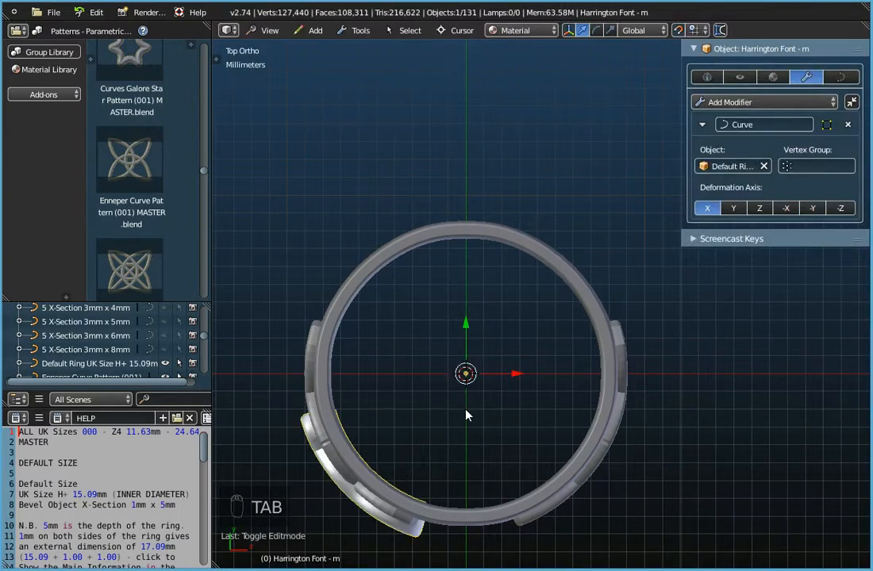
Fine-tune the median Z of the letter's points in Edit Mode to 1.5 mm
key("Tab")
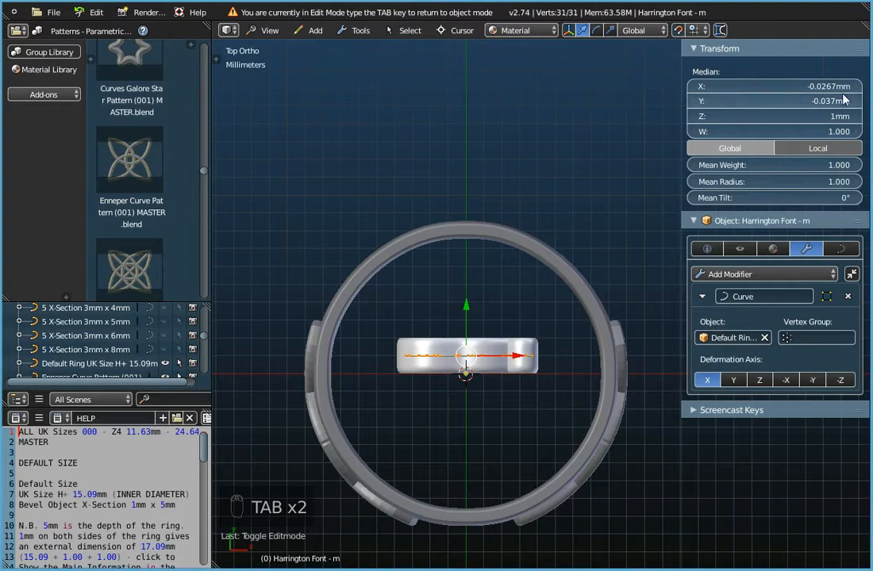
left_click(858, 118)
left_click(858, 117)
left_click(858, 119)
left_click(857, 119)
left_click(857, 119)
left_click(858, 119)
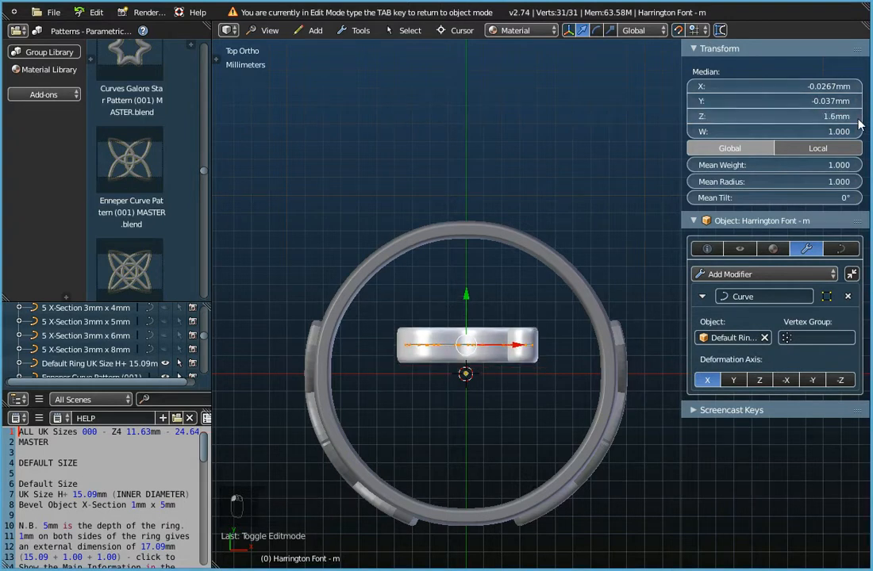
left_click(696, 117)
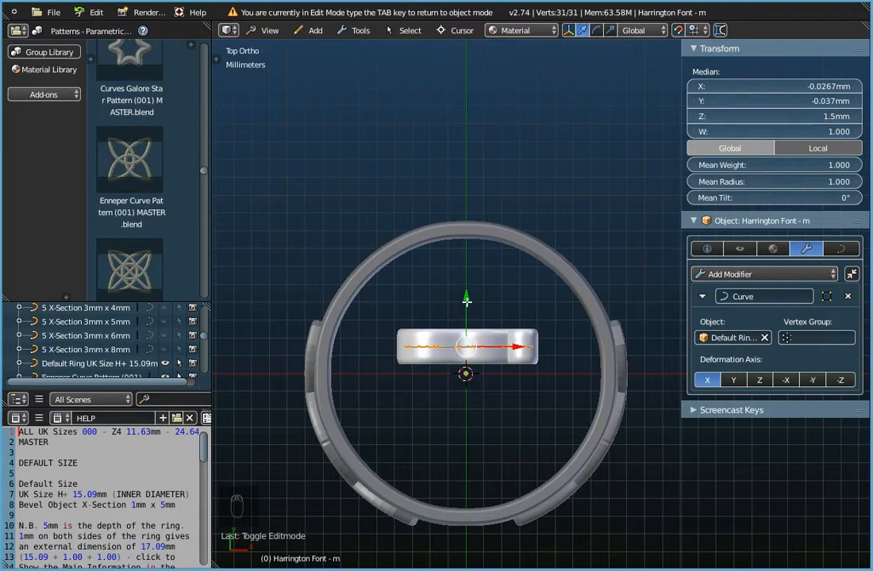
Turn off snapping during transform and nudge the letter's points along Z to a median Z of about 1.47 mm
middle_click_drag(466, 302, 470, 332)
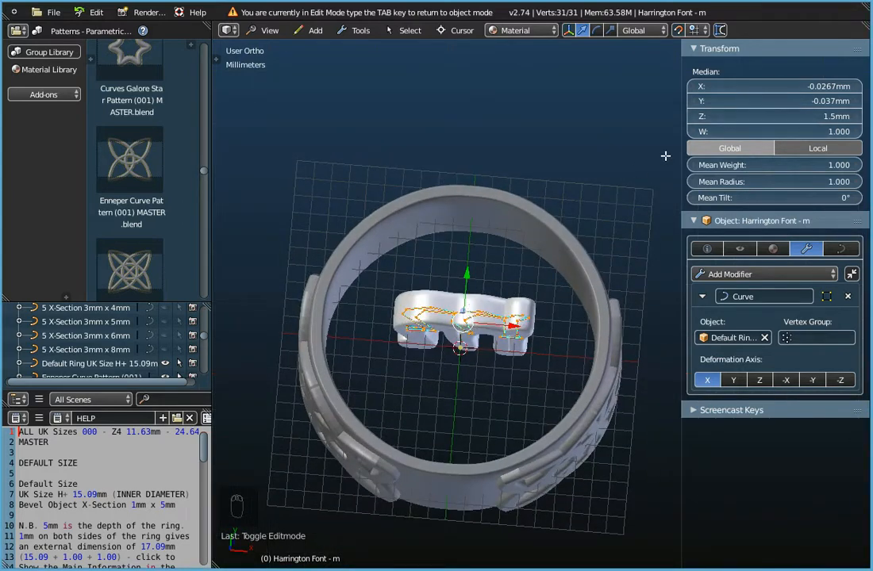
middle_click_drag(415, 270, 484, 339)
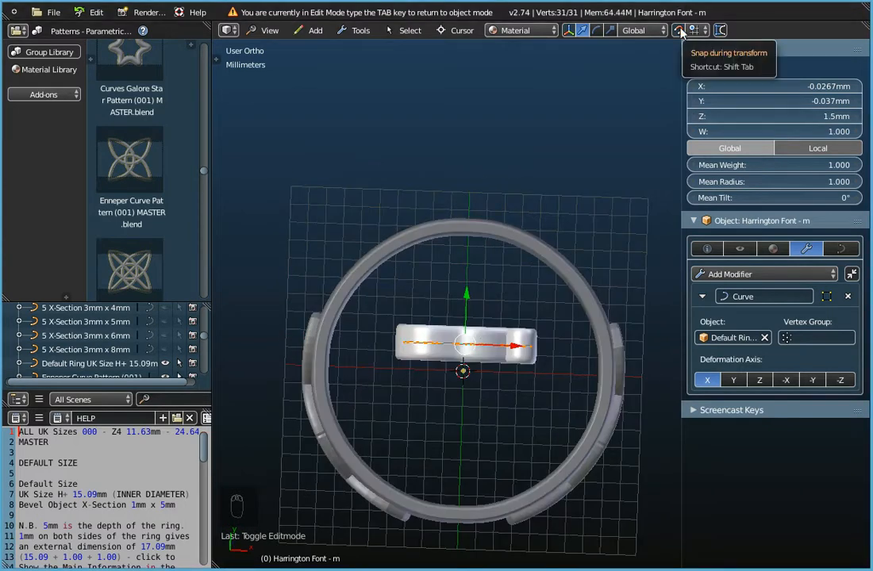
key("g")
key("z")
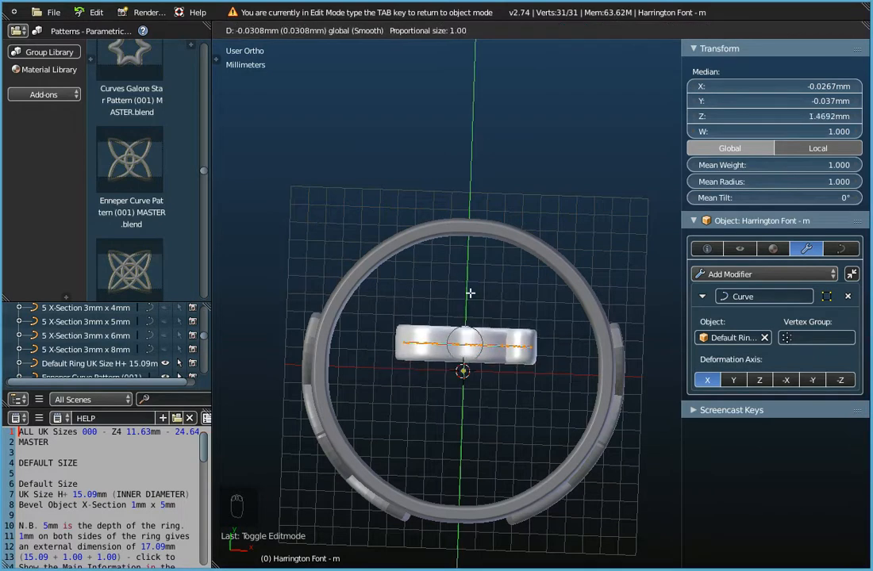
left_click(470, 293)
Set the median Z of the letter's points to exactly 1.5 mm and return to Object Mode
left_click(742, 116)
type("1.5")
key("Return")
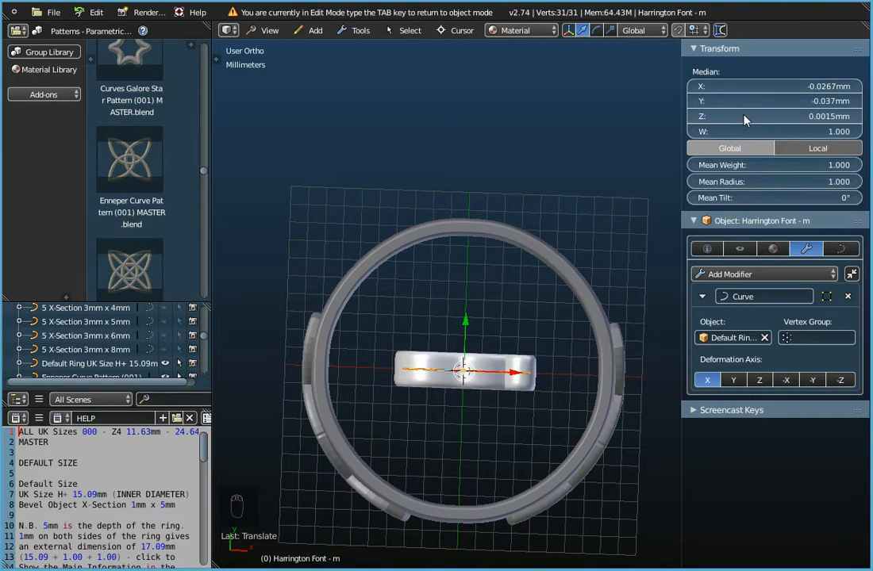
left_click(742, 116)
type("1.5mm")
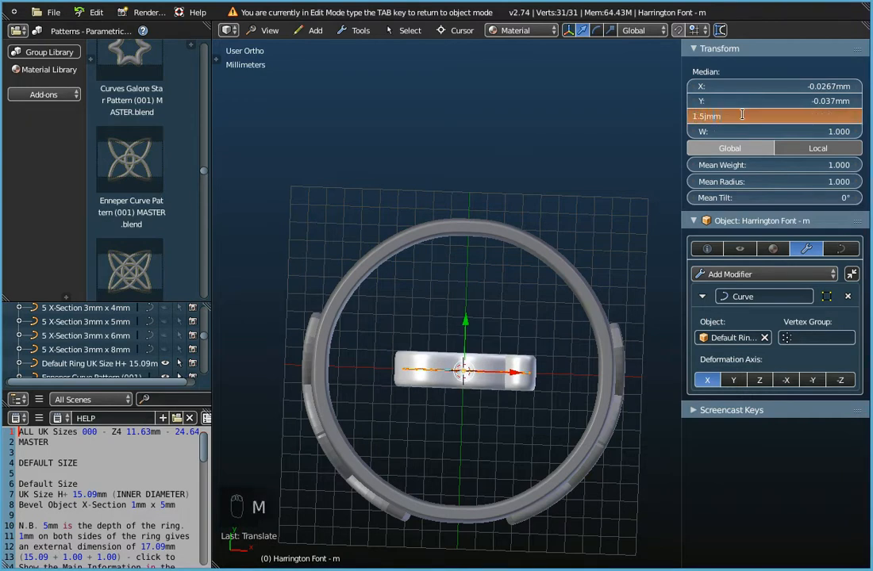
key("Left")
key("Return")
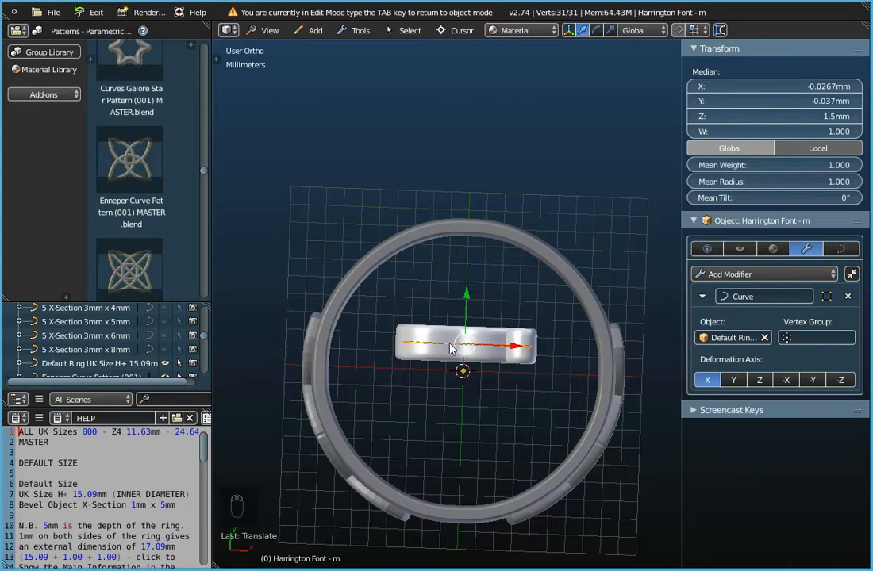
key("Tab")
In Edit Mode and top view, slide all of the letter's points along the red axis to a median X of about -10.33 mm
middle_click_drag(446, 415, 493, 434)
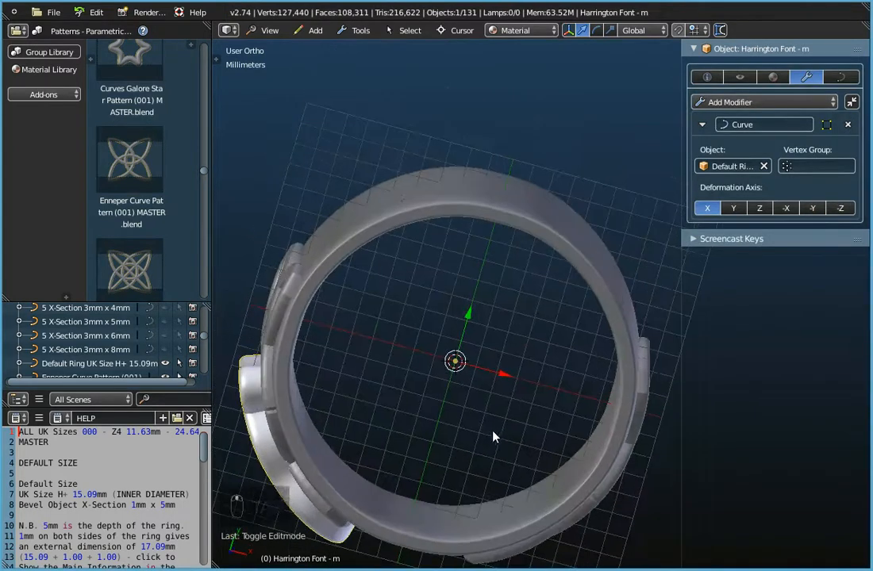
left_click(266, 30)
left_click(286, 94)
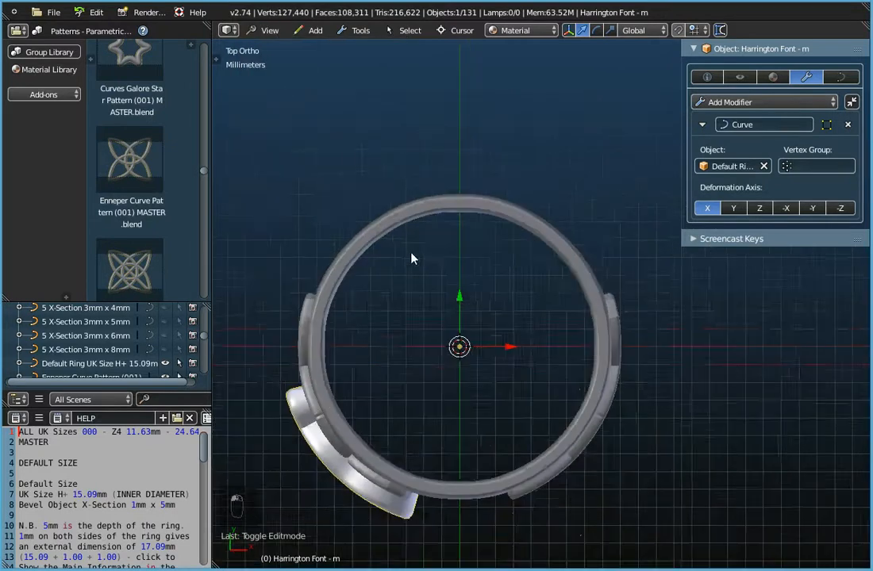
middle_click_drag(343, 420, 369, 425)
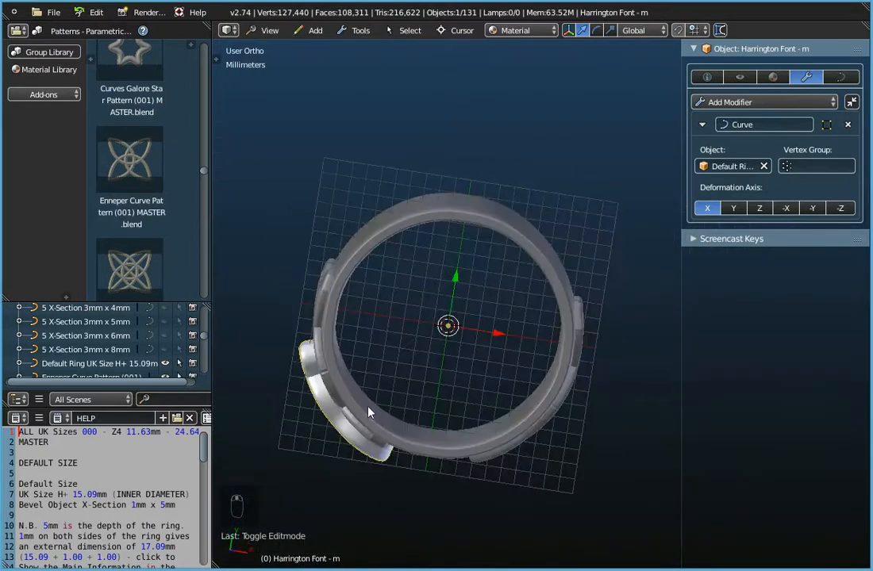
left_click(267, 30)
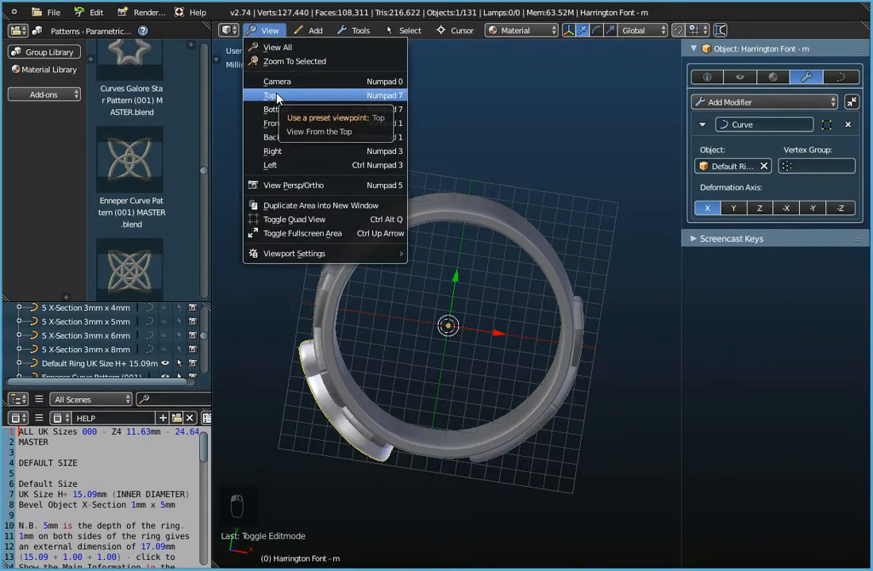
left_click(271, 95)
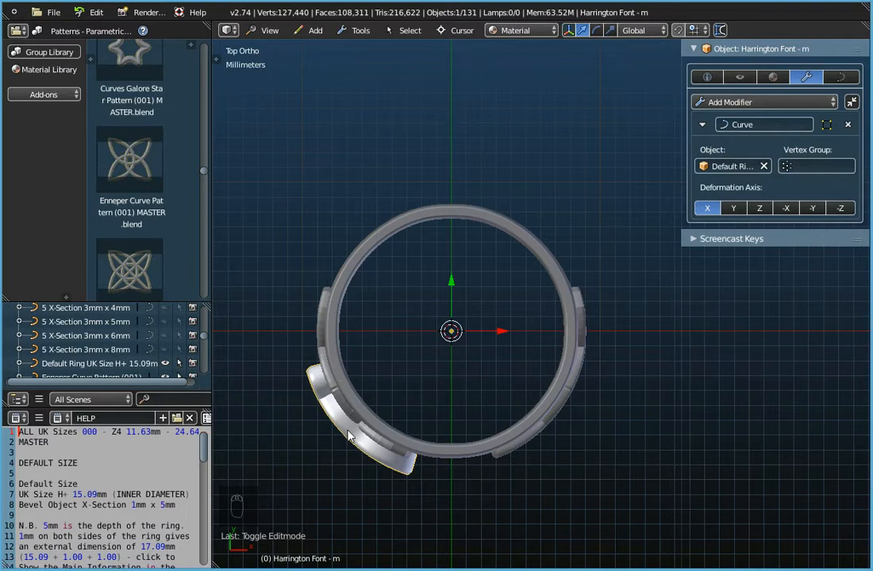
key("Tab")
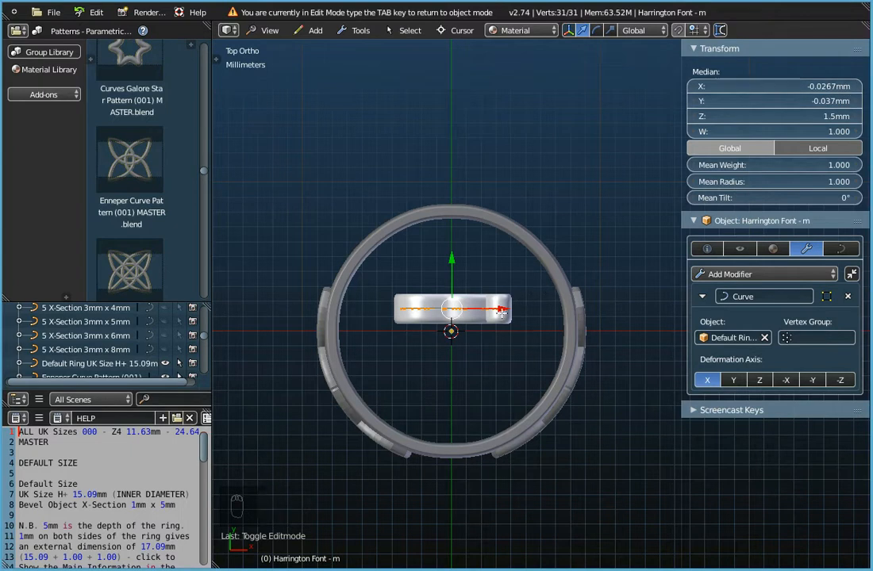
left_click_drag(501, 309, 657, 308)
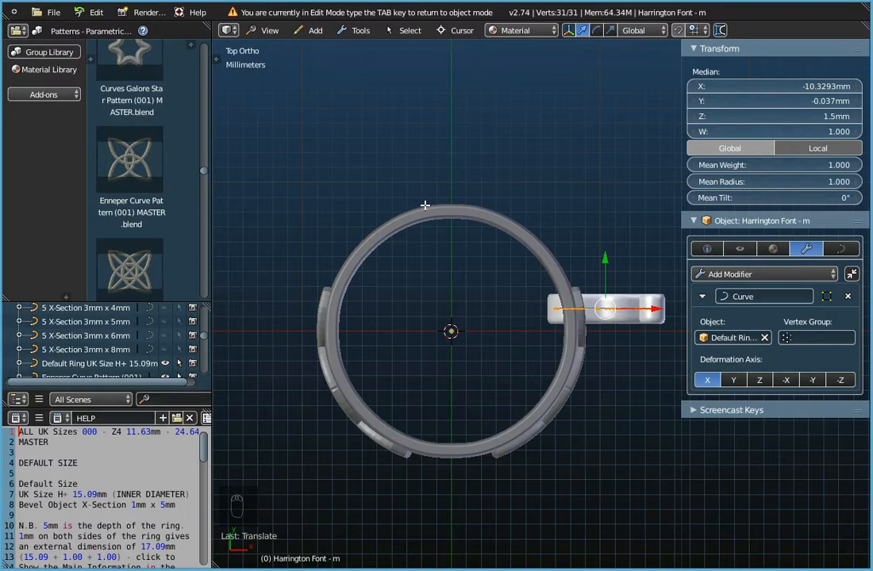
key("Tab")
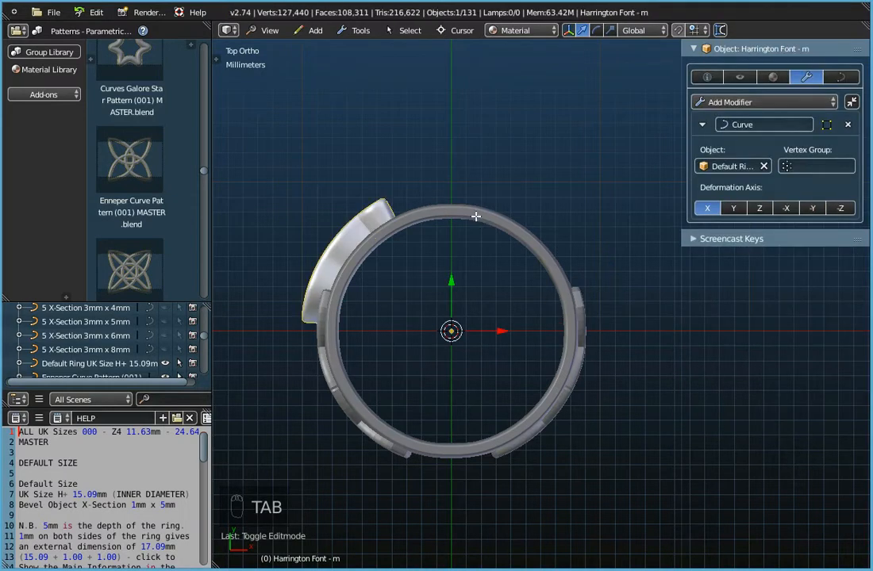
Slide the letter's points further along the red axis to a median X of about -17.45 mm, around towards the ring's bare upper arc
key("Tab")
left_click_drag(657, 308, 748, 302)
key("Tab")
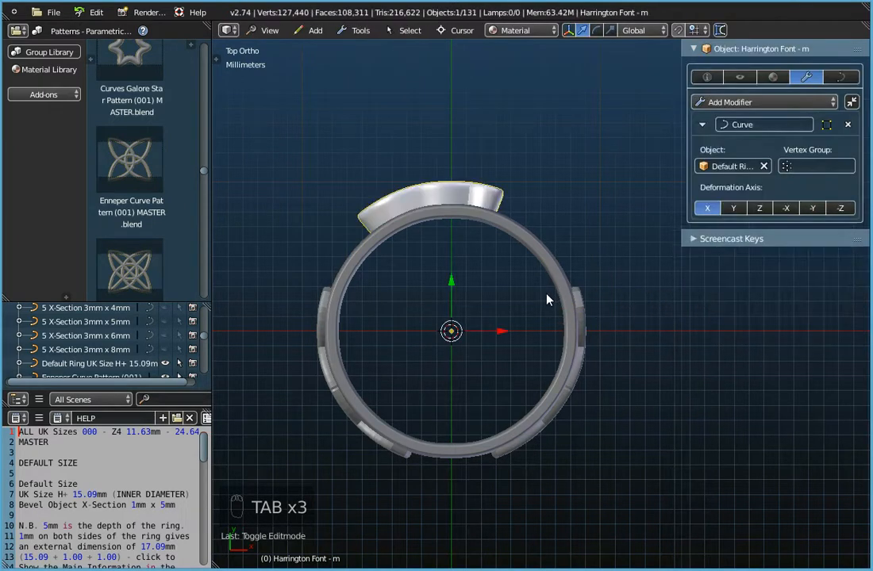
key("Tab")
middle_click_drag(524, 331, 416, 334, "shift")
left_click_drag(641, 308, 655, 306)
key("Tab")
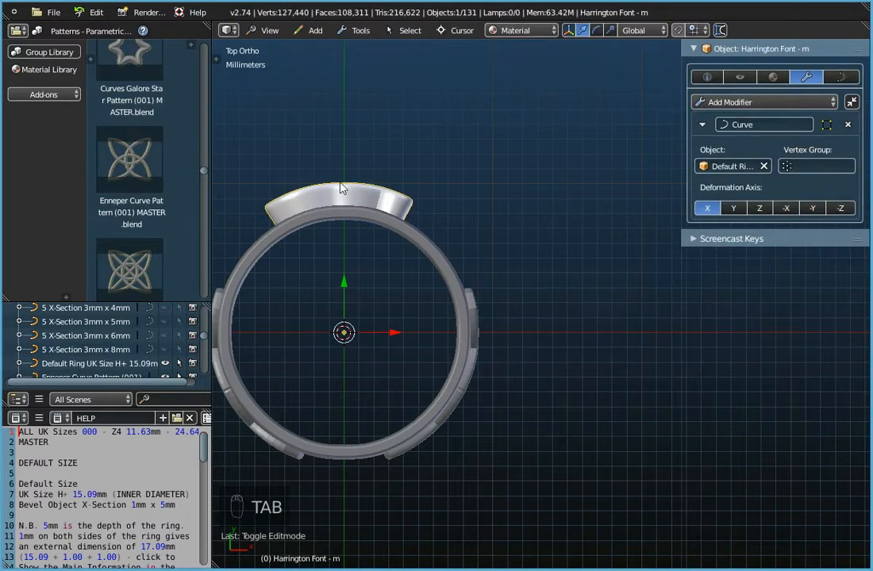
Fine-tune the letter's points slightly along the red axis in Edit Mode to centre the letter on the green axis
key("Tab")
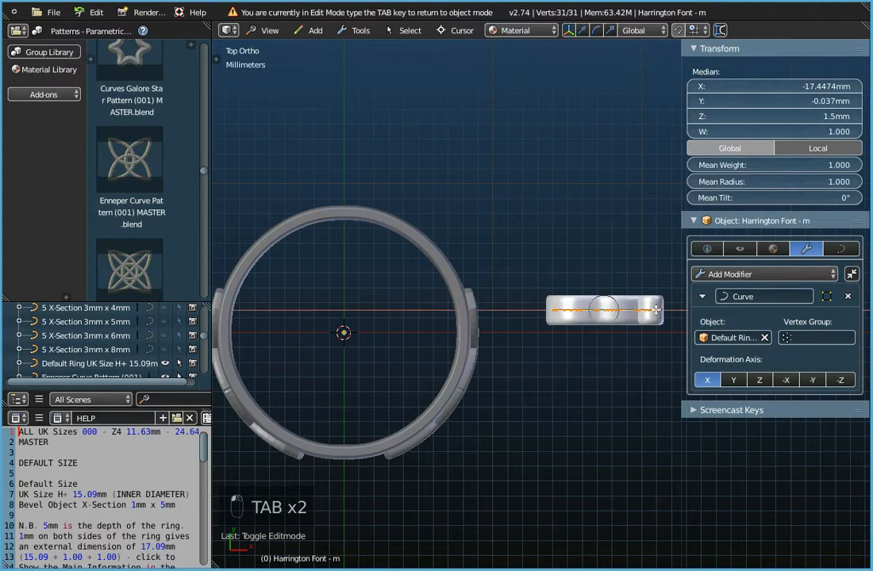
left_click_drag(652, 310, 661, 310)
left_click(661, 309)
key("Tab")
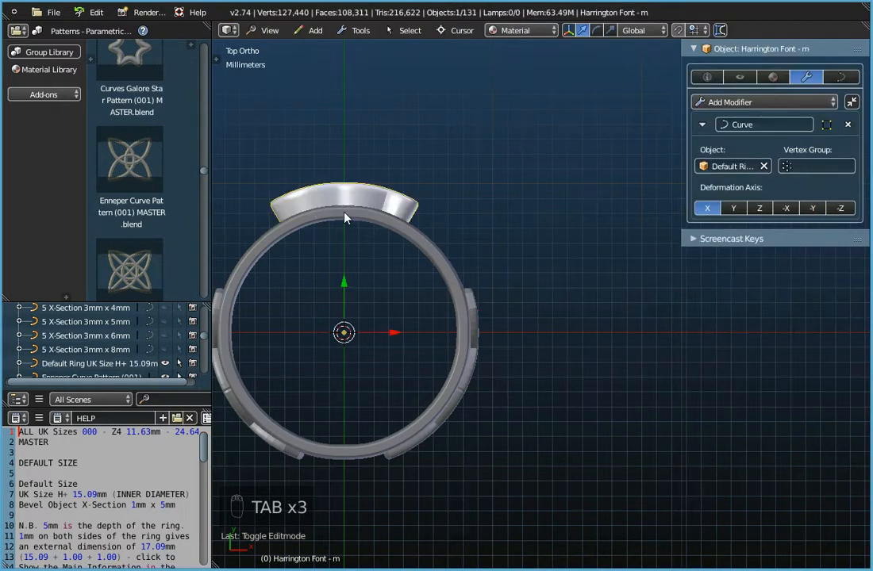
scroll(343, 202, "up", 2)
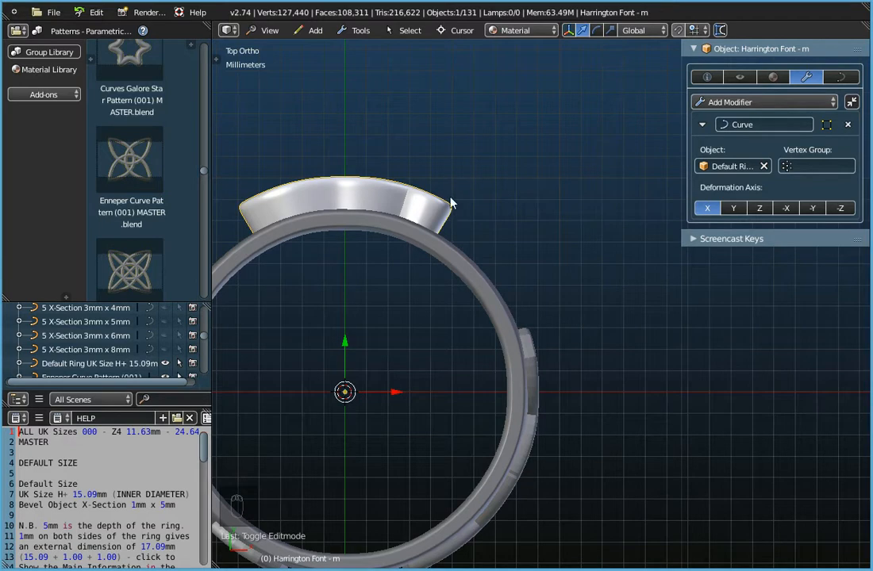
Select the Enneper Curve Pattern and move its points in Edit Mode along the red axis to a median X of about 2.92 mm
scroll(445, 248, "down", 3)
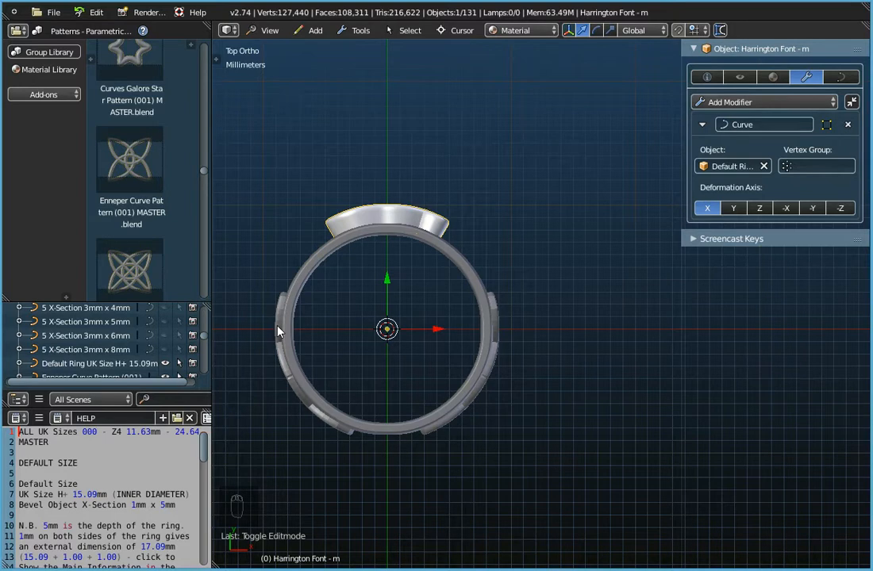
right_click(283, 365)
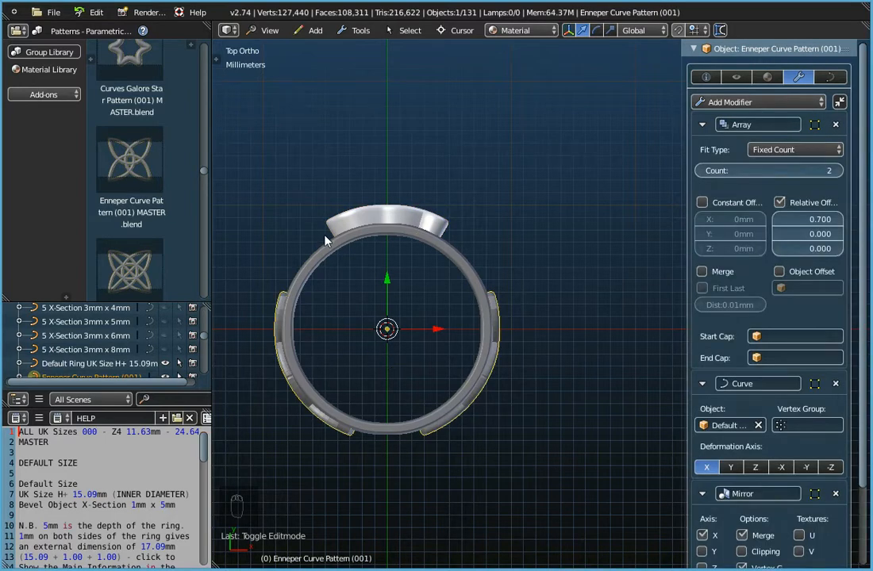
key("Tab")
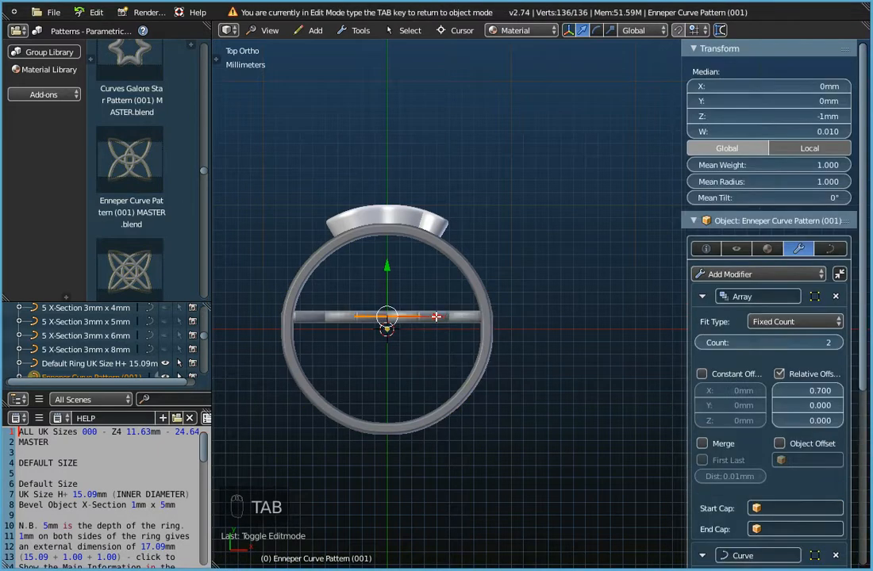
key("g")
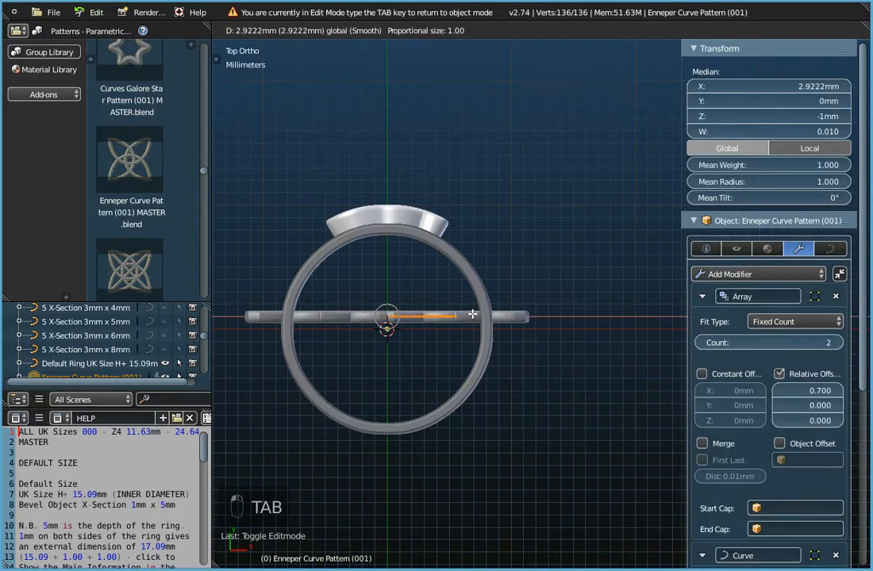
left_click(403, 318)
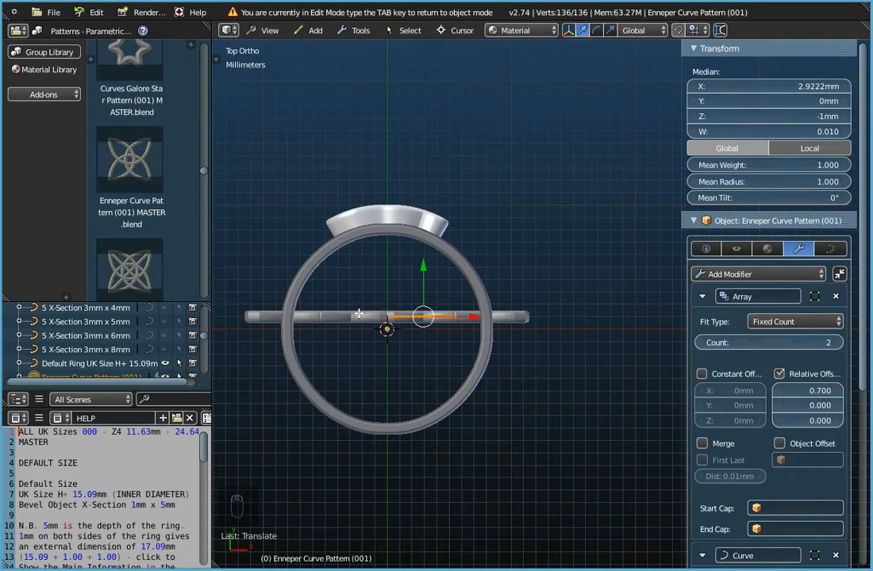
key("Tab")
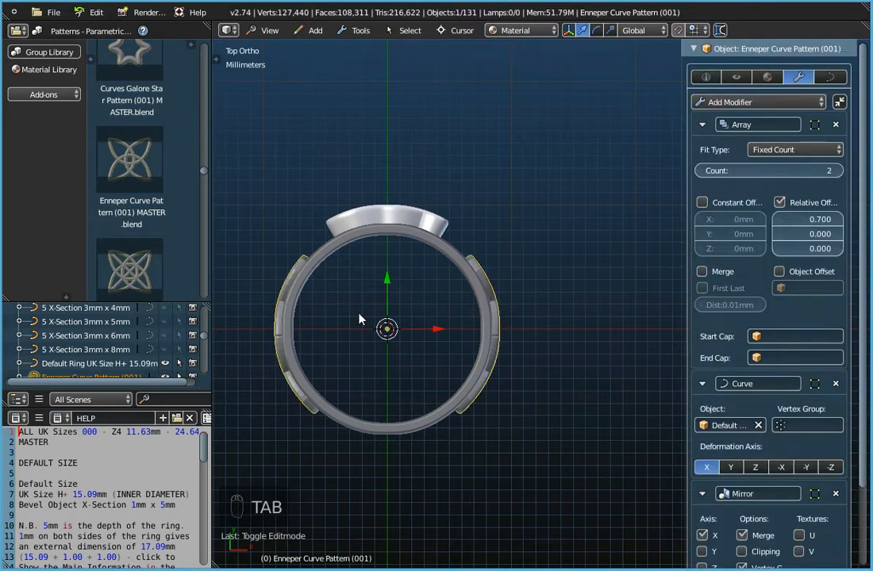
Move the Enneper pattern's points further along the red axis until the mirrored patterns meet both ends of the letter m
key("Tab")
key("g")
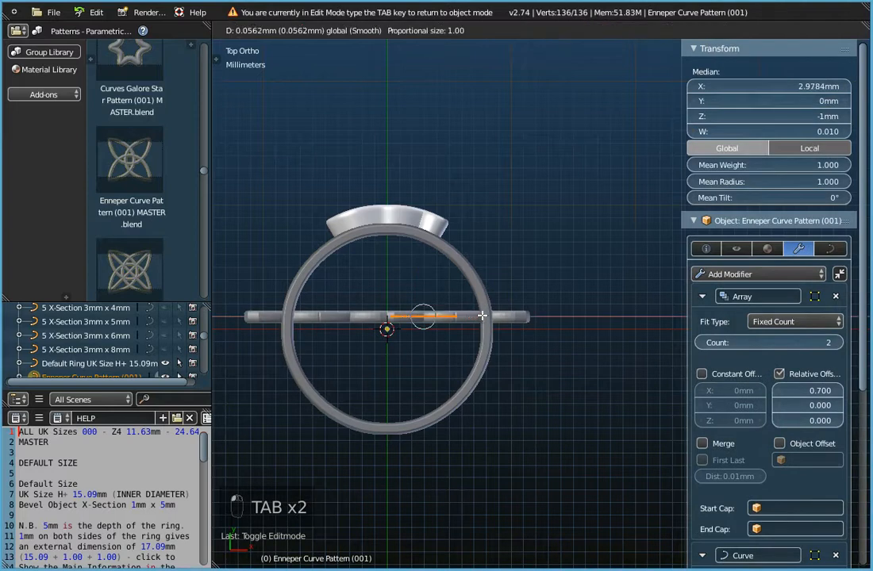
left_click(501, 316)
key("Tab")
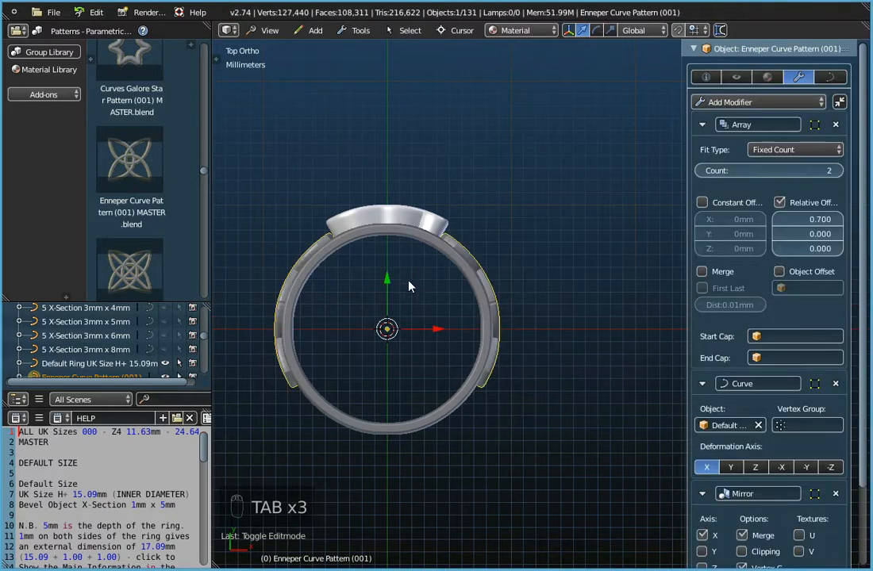
scroll(411, 281, "up", 2)
middle_click_drag(411, 282, 463, 300)
scroll(387, 369, "down", 2)
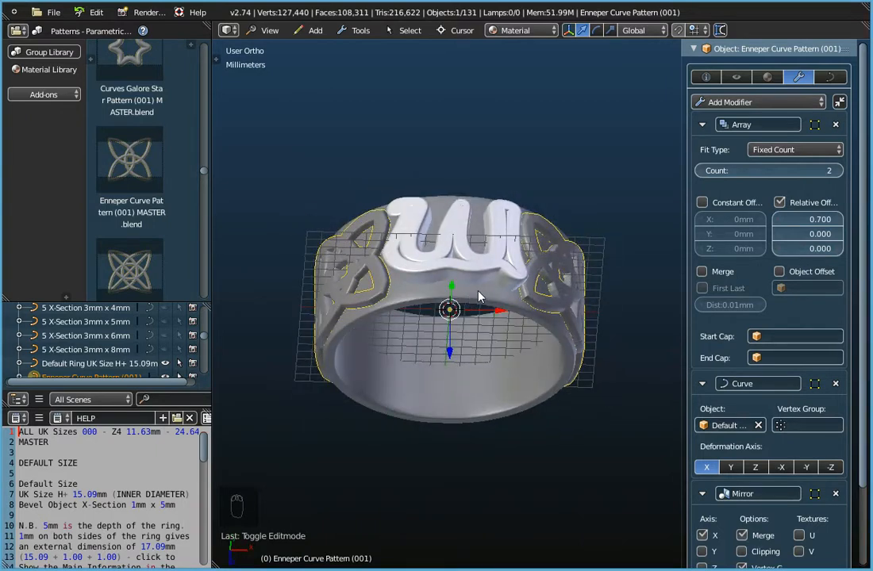
In Edit Mode, select the Default Ring curve's control point beneath the letter m and increase its radius to 1.510
right_click(479, 298)
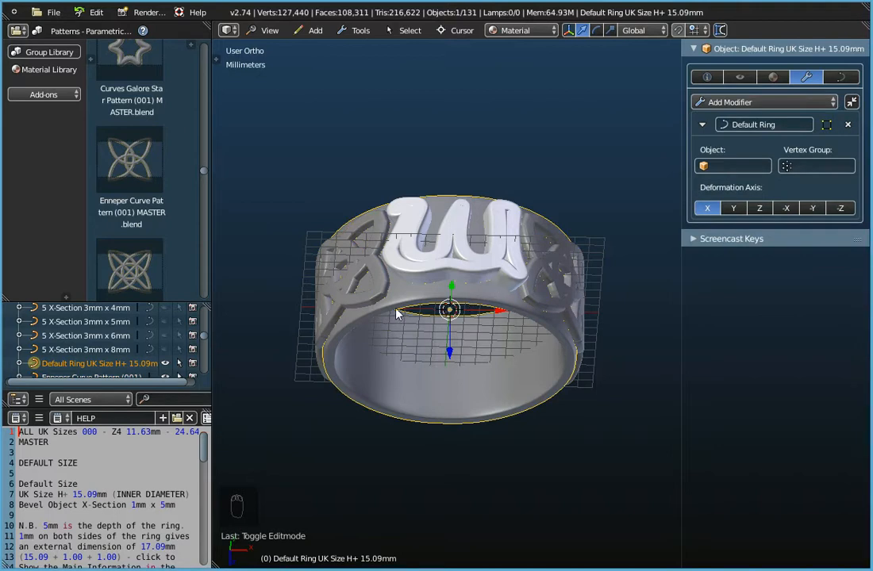
key("Tab")
middle_click_drag(481, 334, 476, 244)
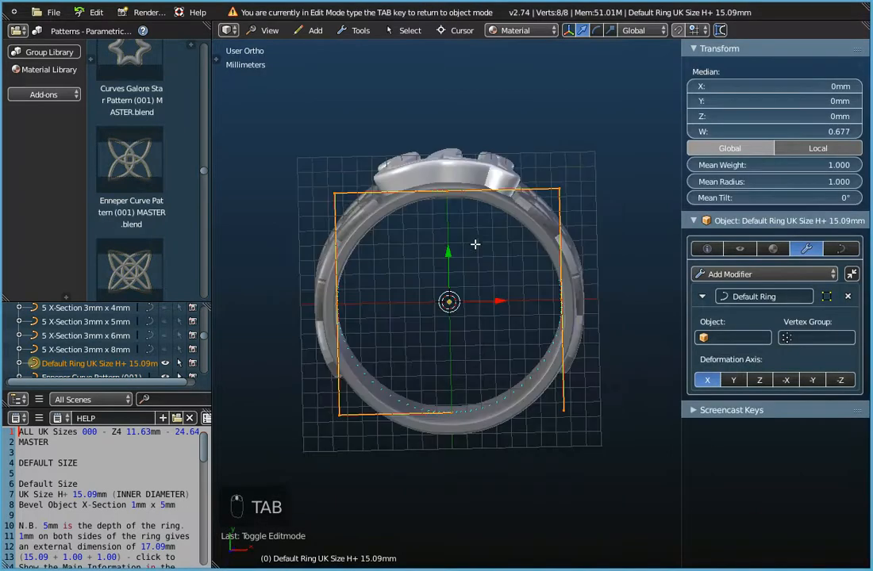
right_click(448, 188)
scroll(448, 188, "up", 5)
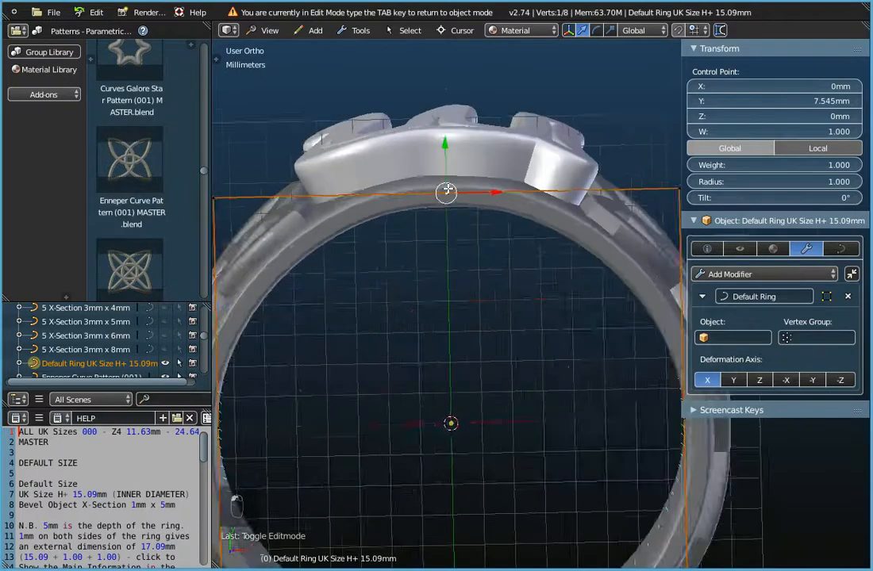
scroll(448, 189, "down", 5)
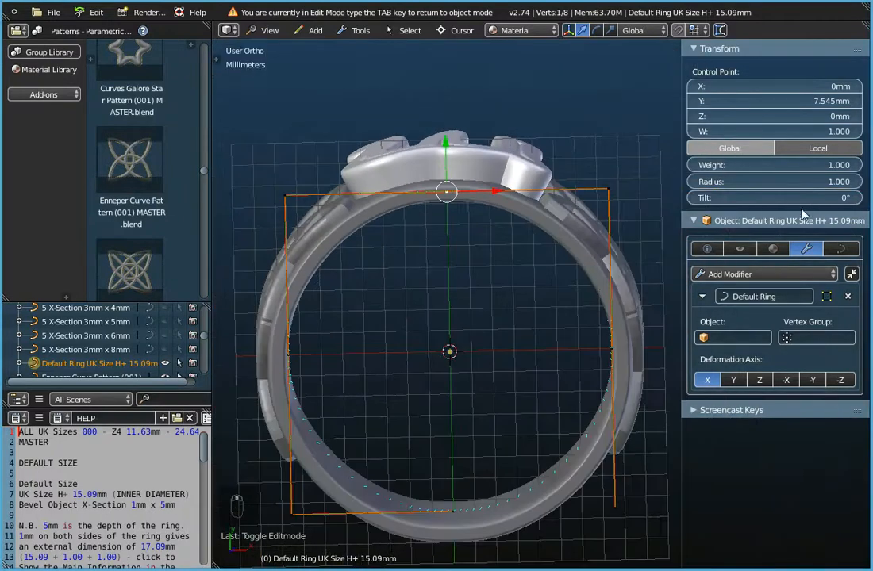
left_click(857, 182)
left_click(857, 182)
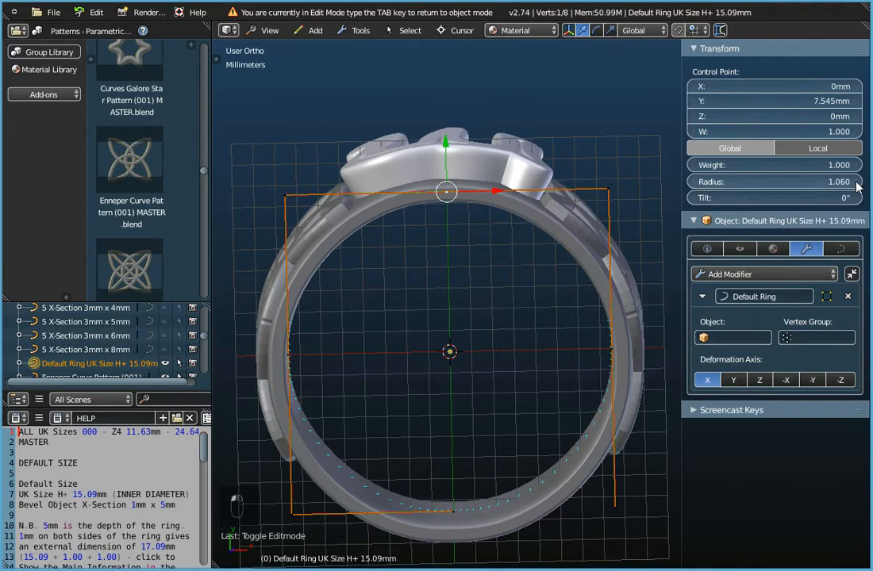
left_click(857, 182)
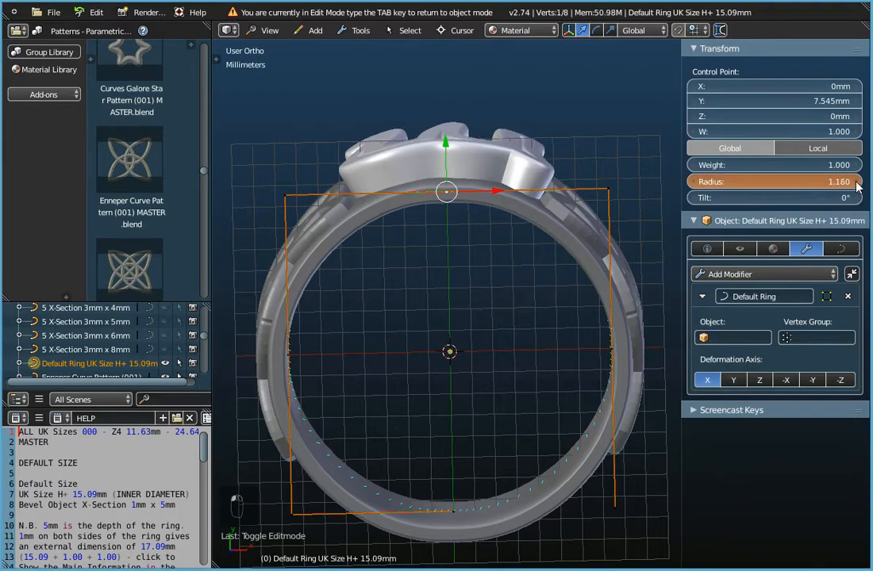
left_click(857, 182)
left_click(857, 182)
left_click(857, 182)
left_click(857, 182)
left_click(857, 182)
left_click(857, 181)
left_click(857, 182)
left_click(856, 181)
left_click(856, 181)
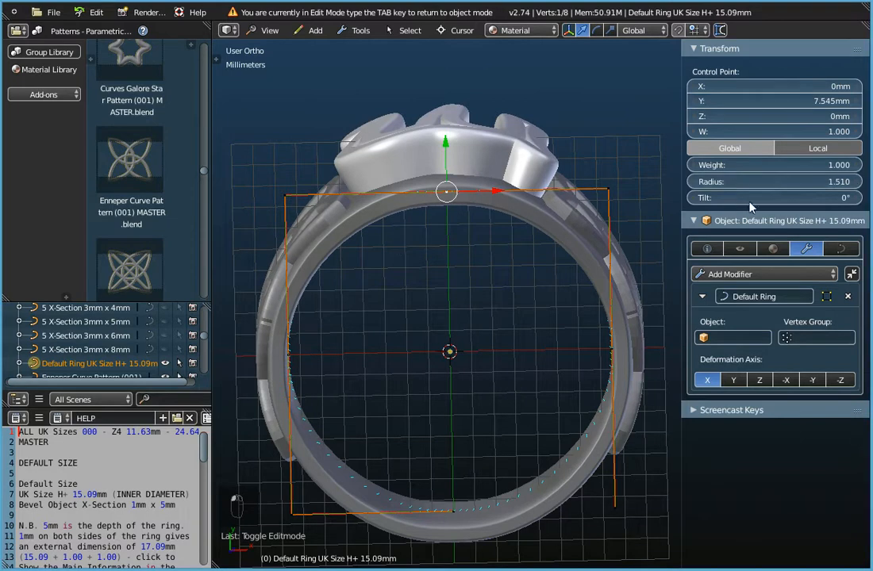
Set the radius of the ring curve's control point beneath the letter m to 1.500 and return to Object Mode
left_click(693, 184)
mouse_move(478, 297)
middle_mouse_down()
mouse_move(493, 349)
mouse_move(495, 259)
mouse_move(481, 288)
mouse_move(508, 358)
mouse_move(565, 450)
mouse_move(439, 309)
mouse_move(464, 382)
mouse_move(517, 442)
mouse_move(575, 430)
mouse_move(477, 323)
mouse_move(483, 338)
mouse_move(485, 302)
middle_mouse_up()
scroll(490, 342, "down", 3)
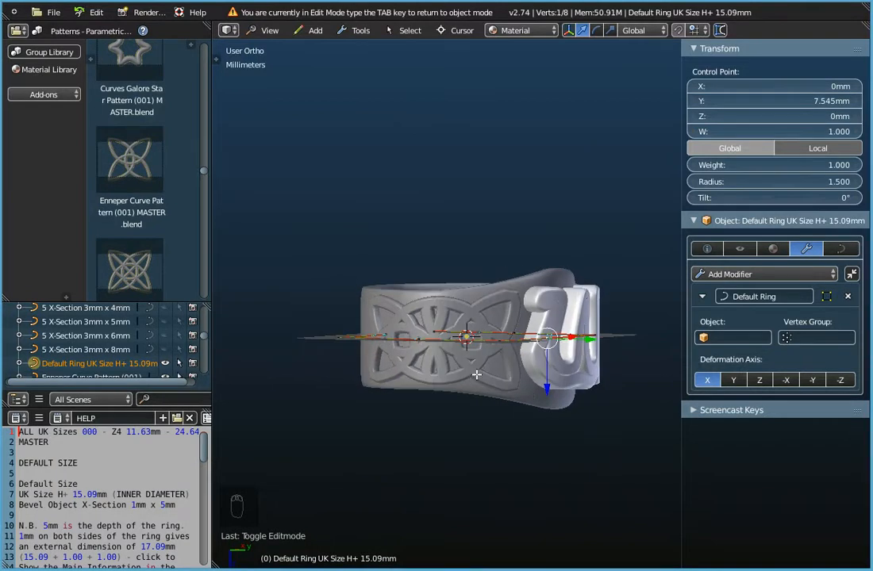
middle_click_drag(445, 387, 334, 255)
middle_click_drag(434, 221, 398, 177)
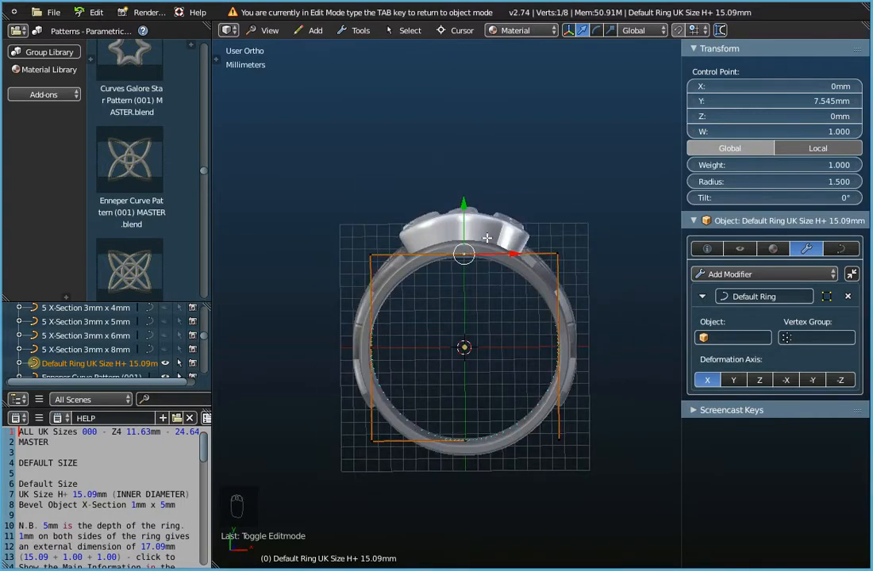
key("Tab")
Measure the letter m's thickness in top view with the ruler, from the band's outer edge to the letter's outer face
left_click(268, 31)
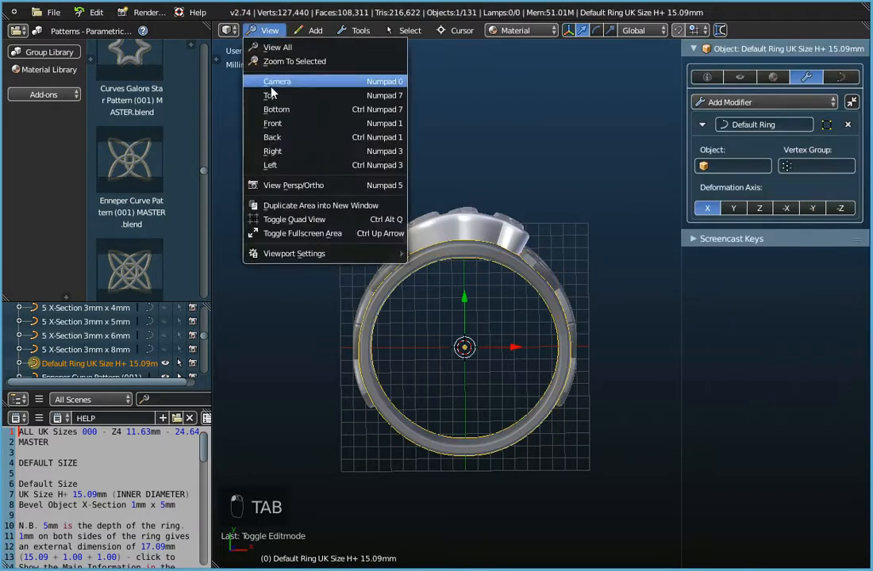
left_click(274, 96)
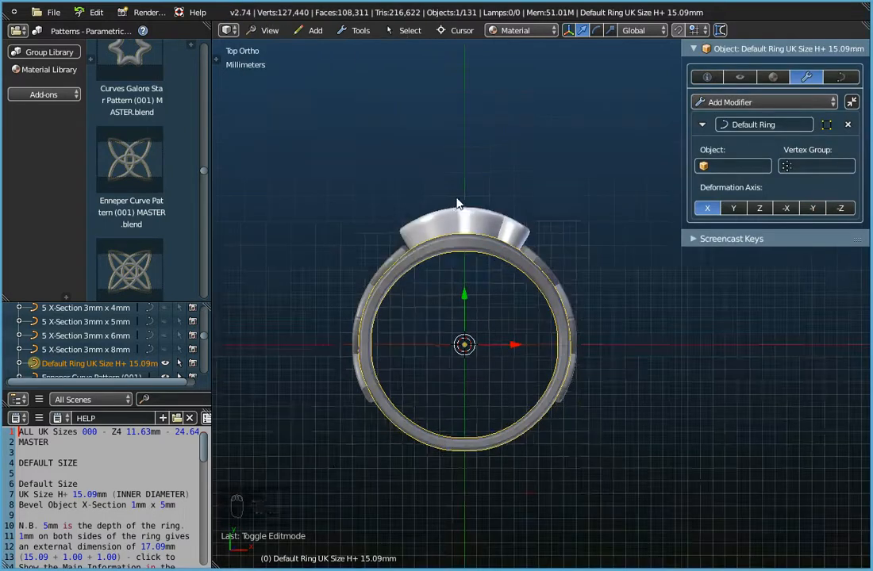
scroll(565, 206, "up", 3)
left_click(721, 31)
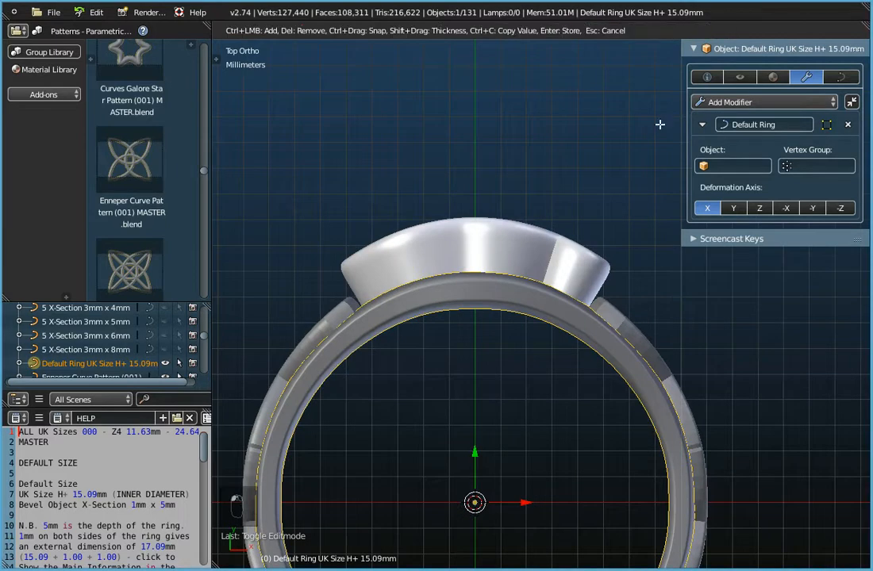
left_click_drag(531, 279, 551, 232)
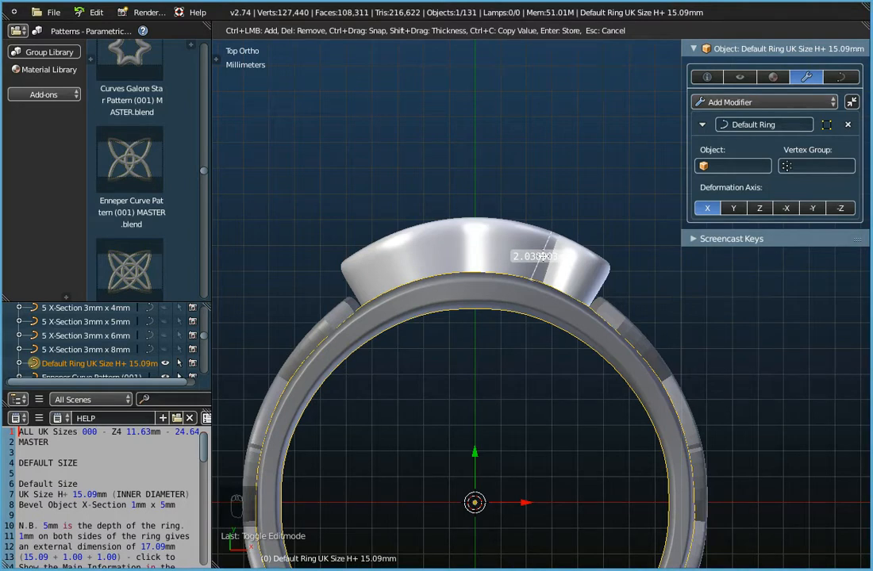
key("Tab")
key("Tab")
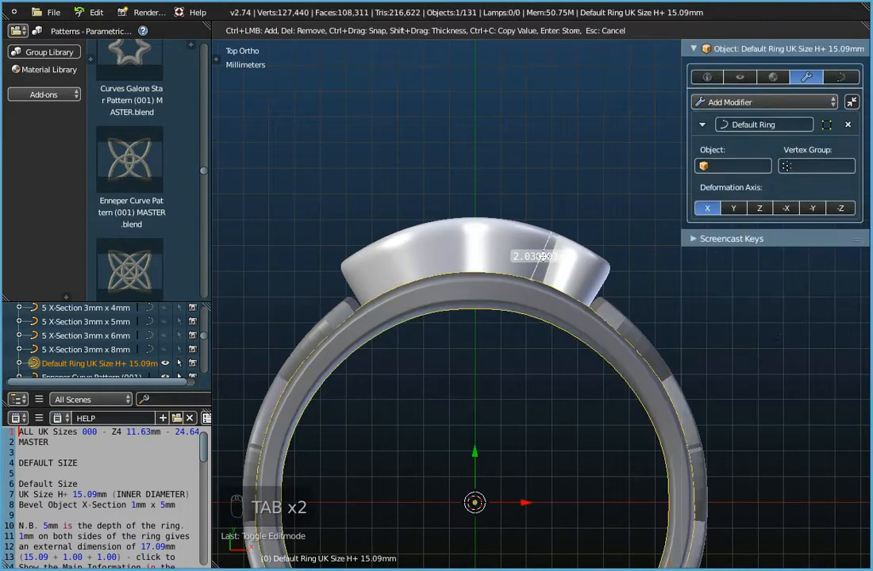
key("Escape")
scroll(517, 327, "down", 3)
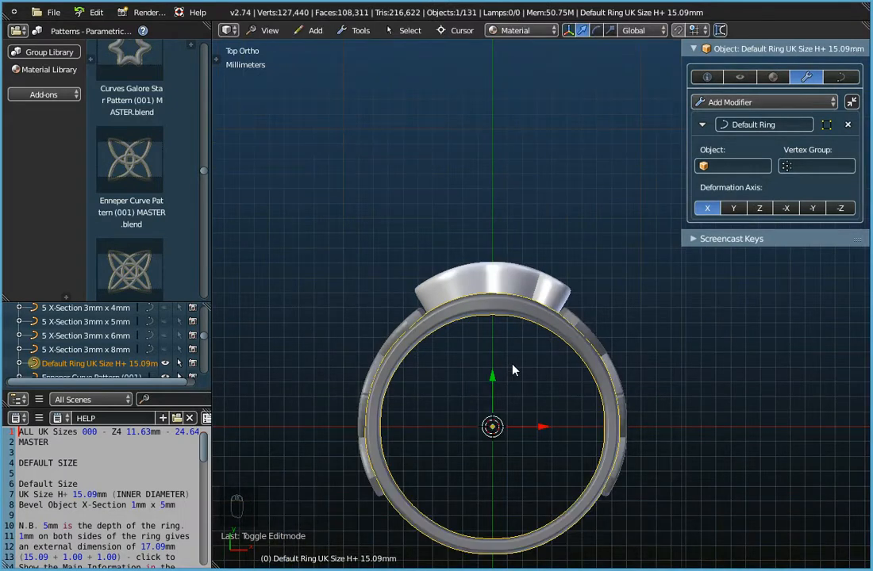
Convert the Harrington Font letter m to a mesh
middle_click_drag(457, 331, 501, 318)
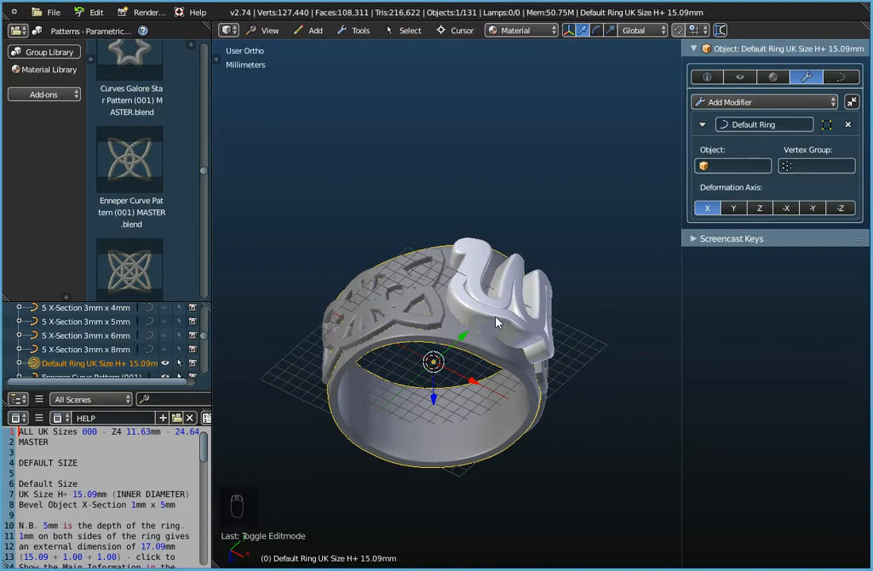
right_click(497, 321)
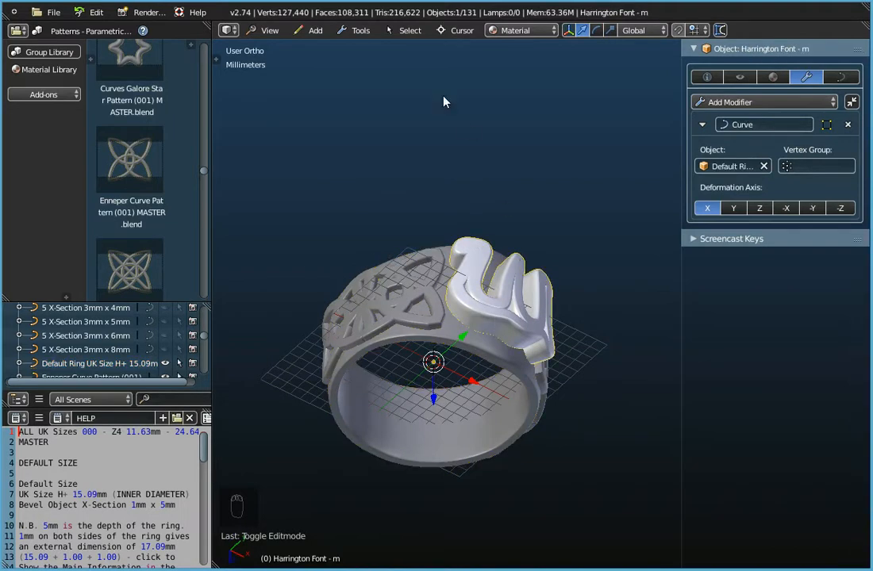
left_click(355, 30)
mouse_move(376, 47)
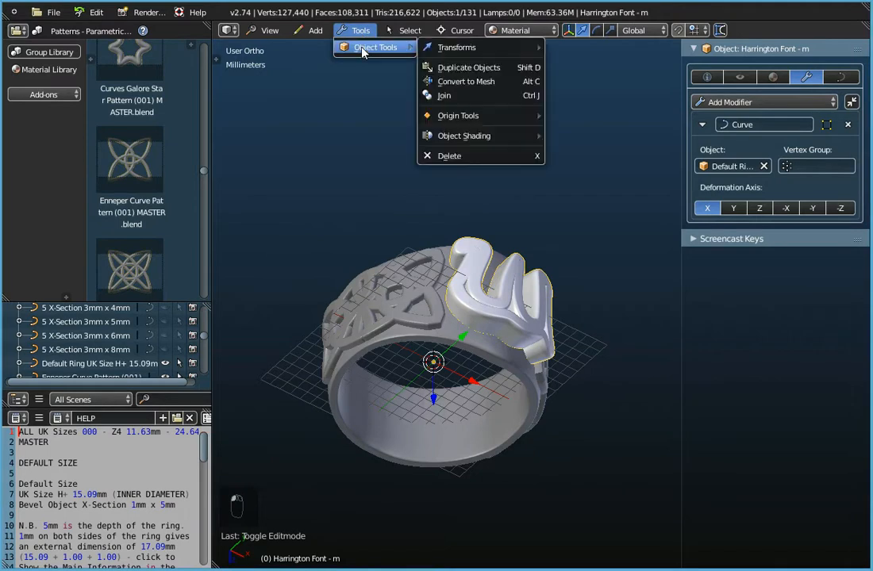
left_click(450, 82)
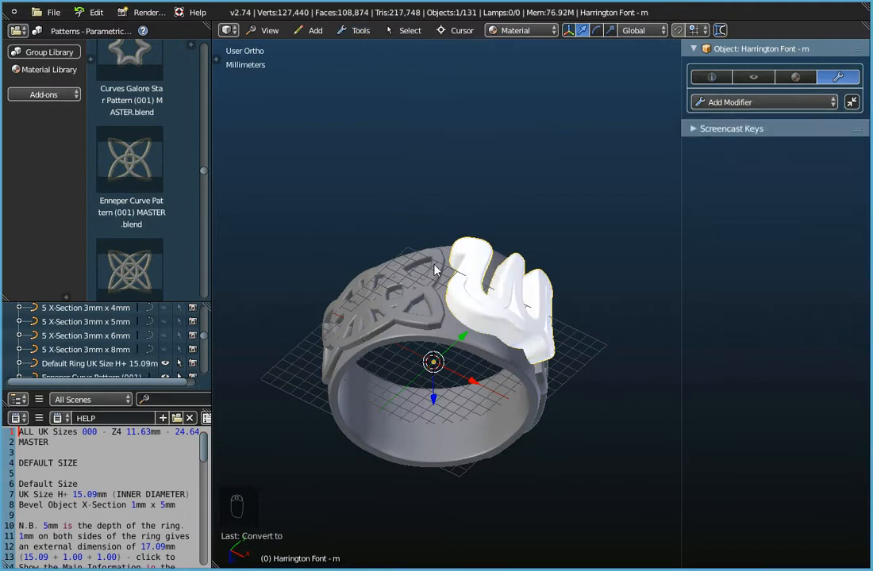
Convert the Enneper Curve Pattern, including its Array, Curve and Mirror modifiers, to a mesh
right_click(412, 307)
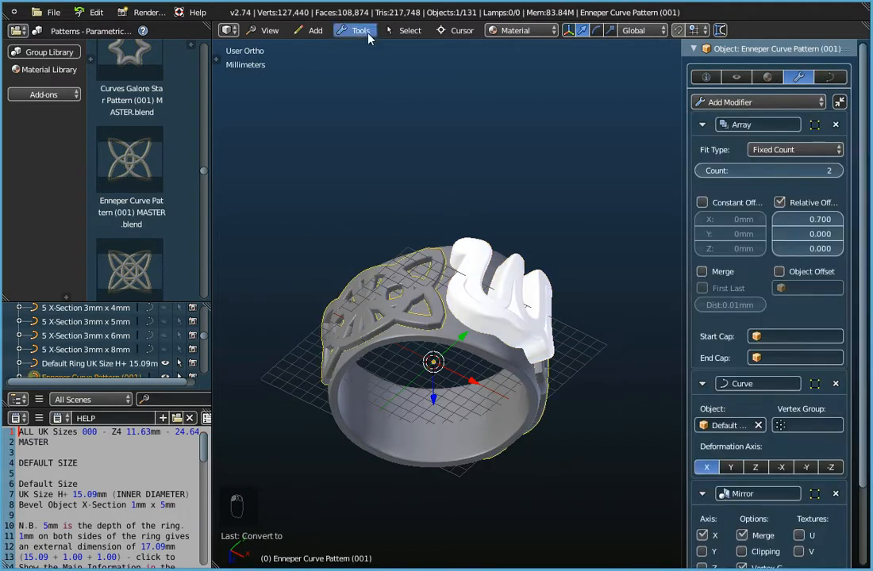
left_click(363, 32)
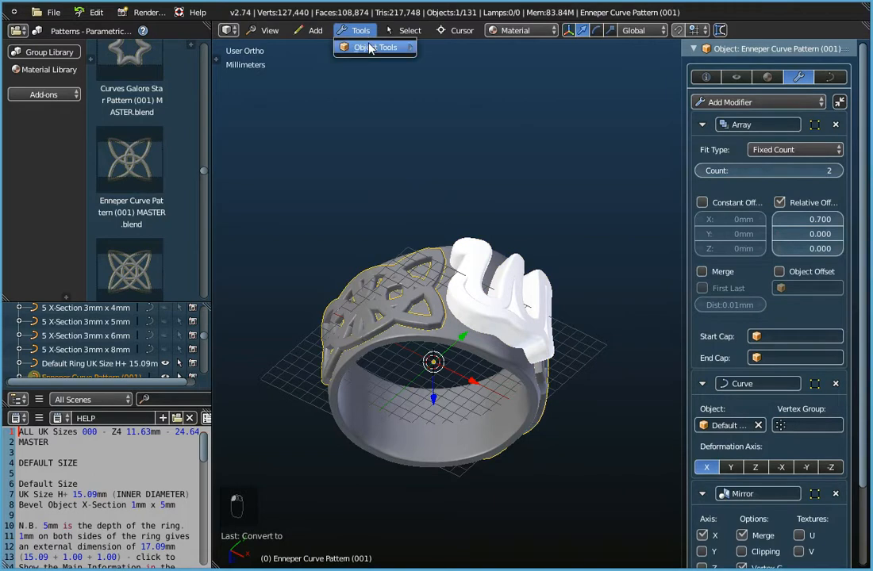
mouse_move(367, 47)
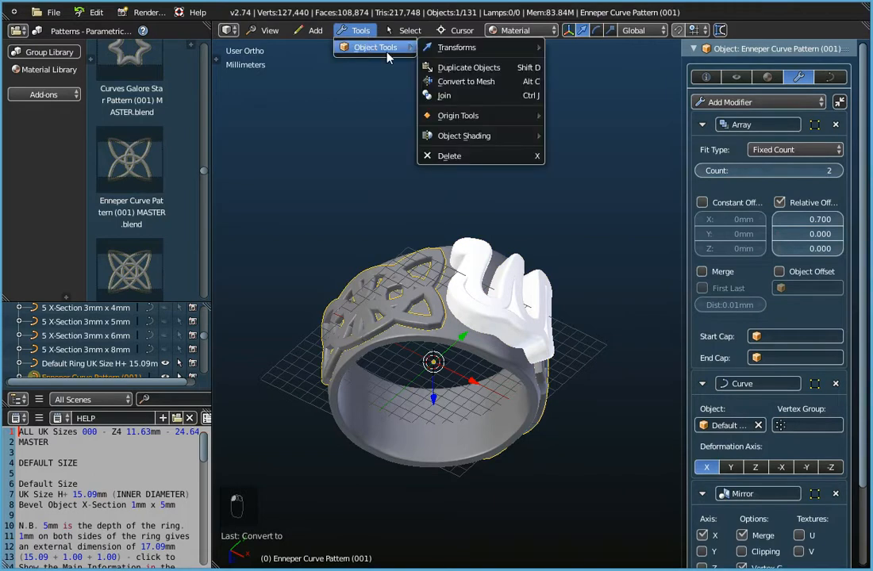
left_click(456, 83)
Convert the Default Ring UK Size H+ band from a curve to a mesh
right_click(417, 304)
left_click(361, 30)
mouse_move(372, 48)
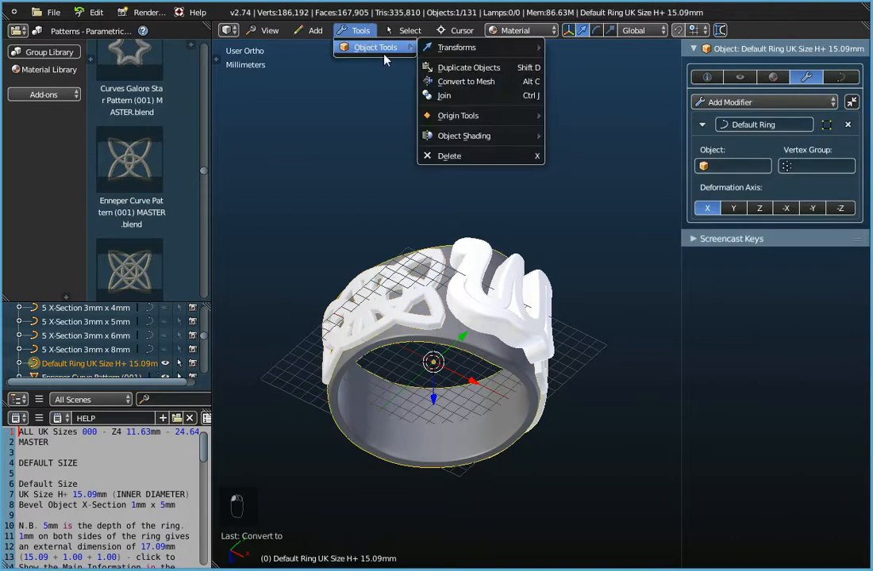
left_click(448, 79)
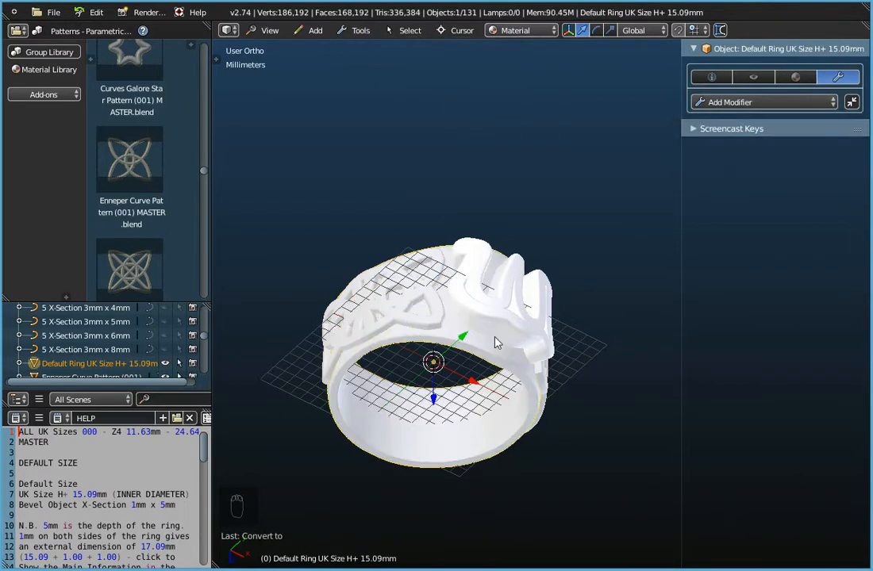
Join the letter m mesh into the Enneper Curve Pattern object
scroll(492, 304, "up", 4)
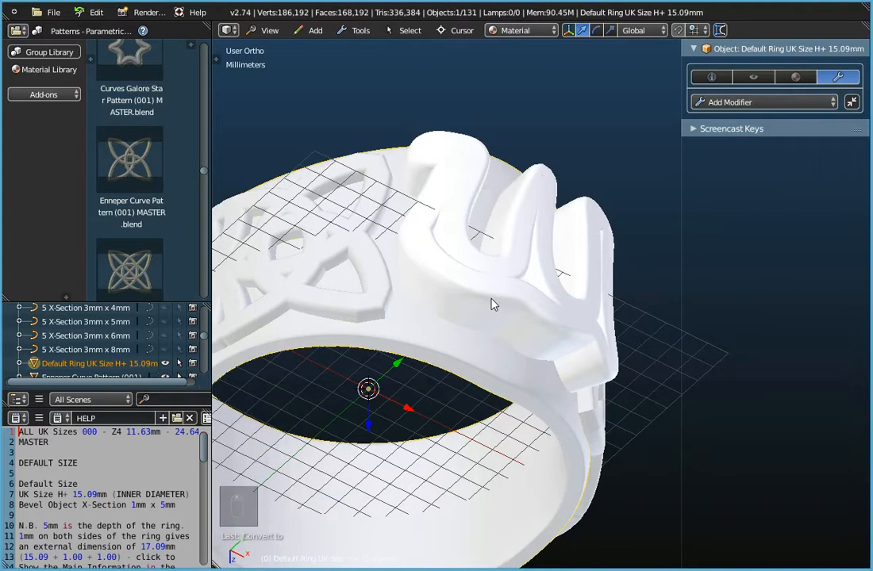
right_click(495, 292)
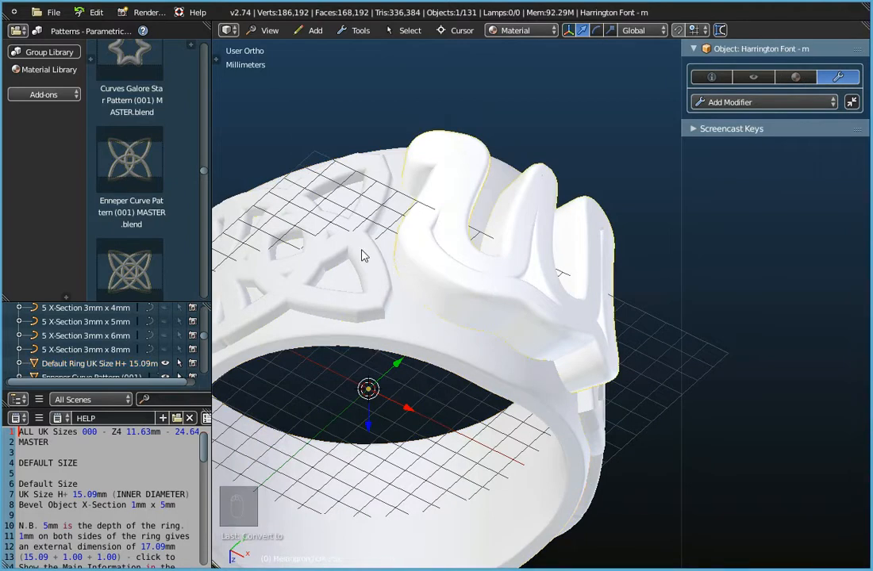
right_click(381, 284, "shift")
left_click(362, 30)
mouse_move(373, 47)
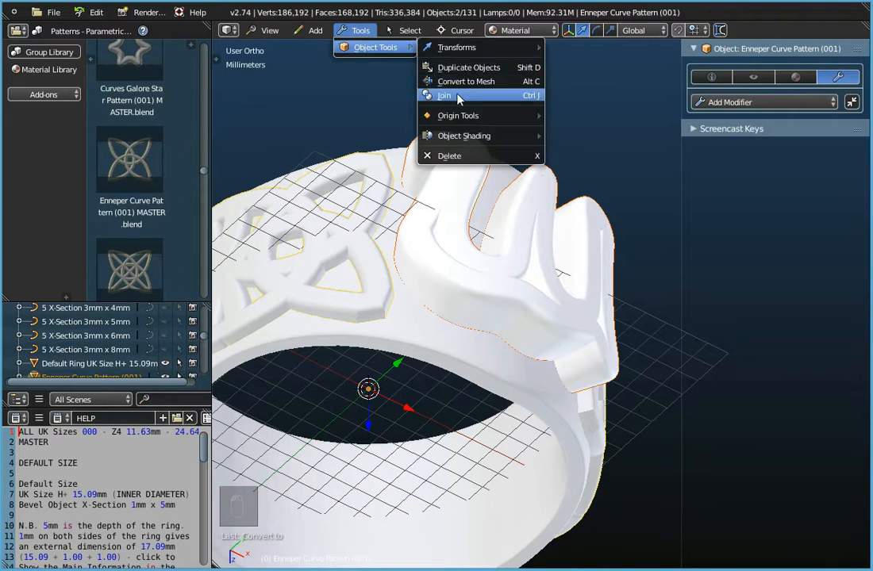
left_click(458, 96)
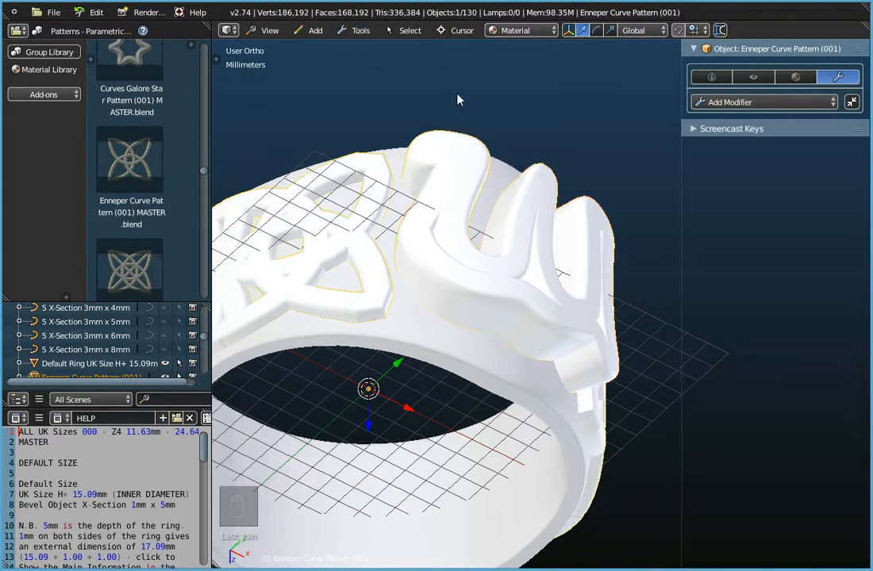
Join the combined letter and Enneper pattern mesh into the Default Ring band as a single object
right_click(440, 362, "shift")
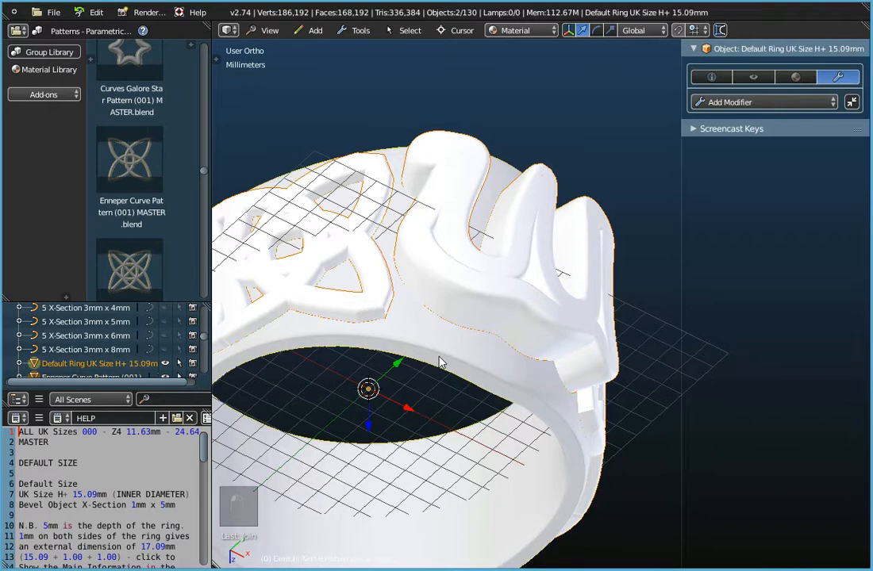
left_click(361, 30)
mouse_move(359, 49)
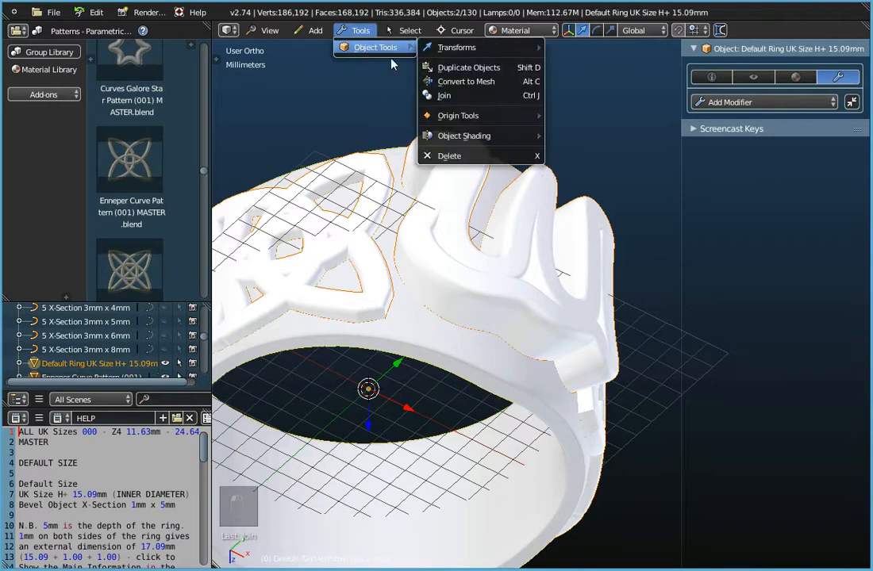
key("ctrl+j")
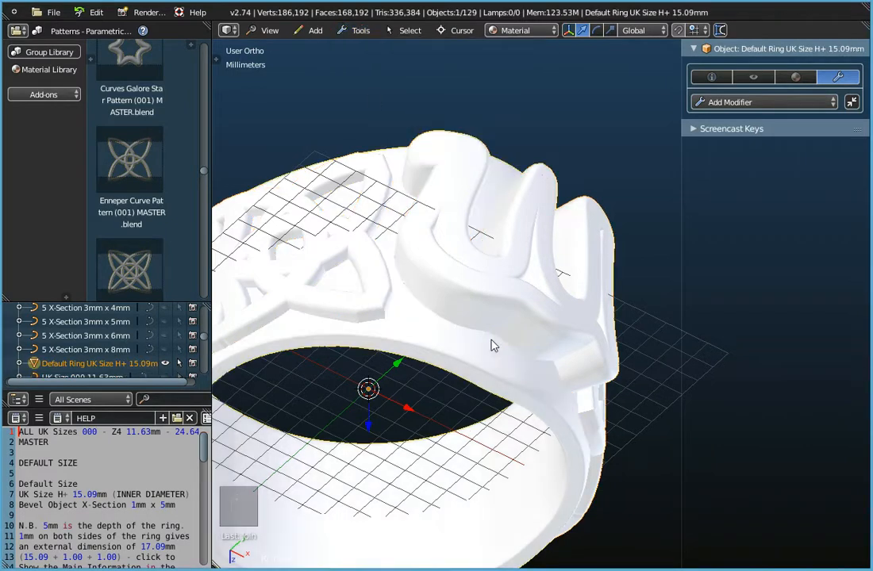
Examine the joined ring around the letter m, the patterns and the band beneath them
scroll(493, 345, "down", 2, "shift")
scroll(491, 347, "down", 1, "shift")
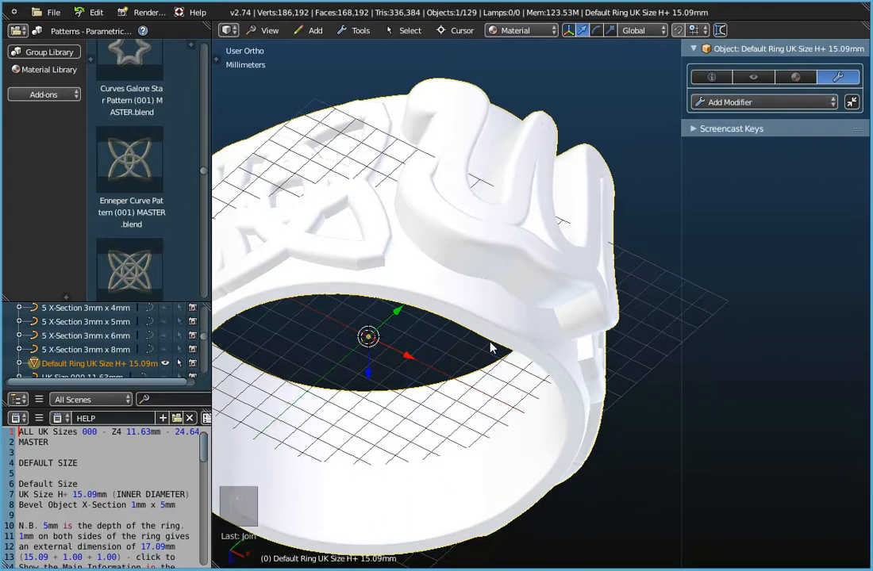
scroll(491, 347, "up", 2, "shift")
scroll(491, 347, "up", 2, "ctrl")
middle_click_drag(528, 341, 545, 307, "shift")
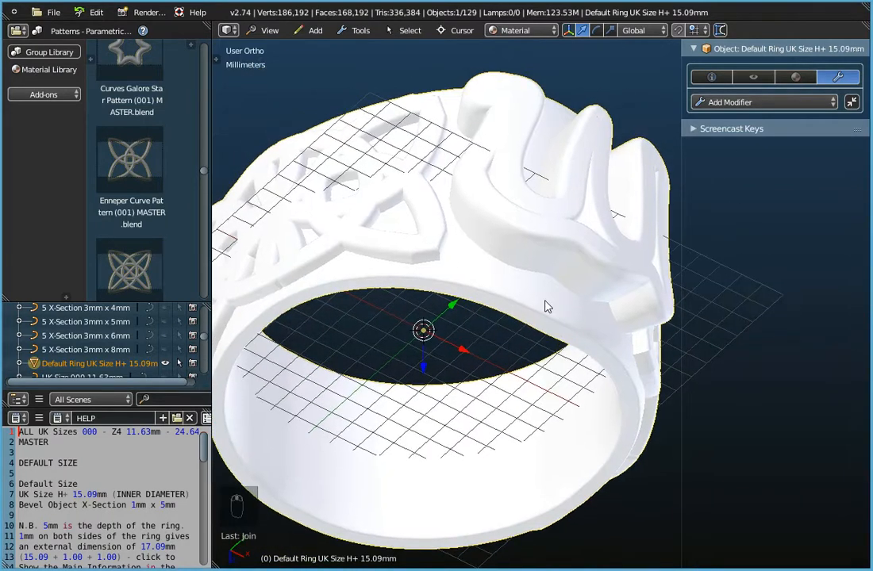
scroll(545, 306, "up", 1, "shift")
scroll(515, 286, "down", 2)
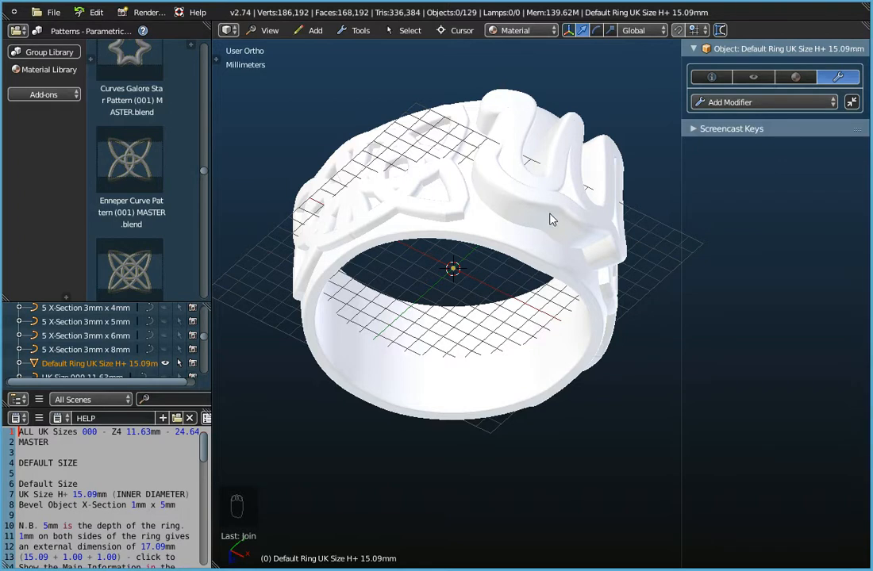
Set up a Wavefront OBJ export of the ring to the Desktop, entering a file name beginning with "Enneper Curve"
left_click(49, 12)
mouse_move(89, 298)
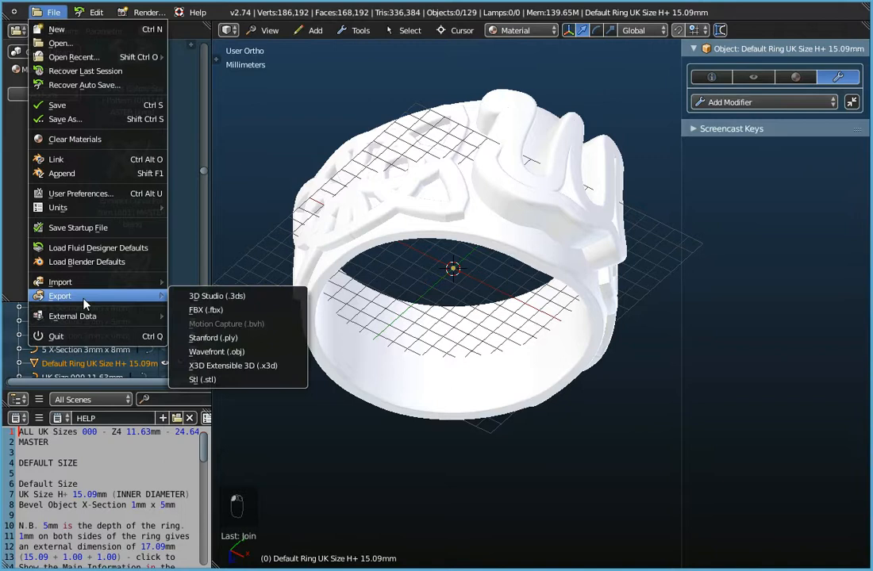
left_click(209, 352)
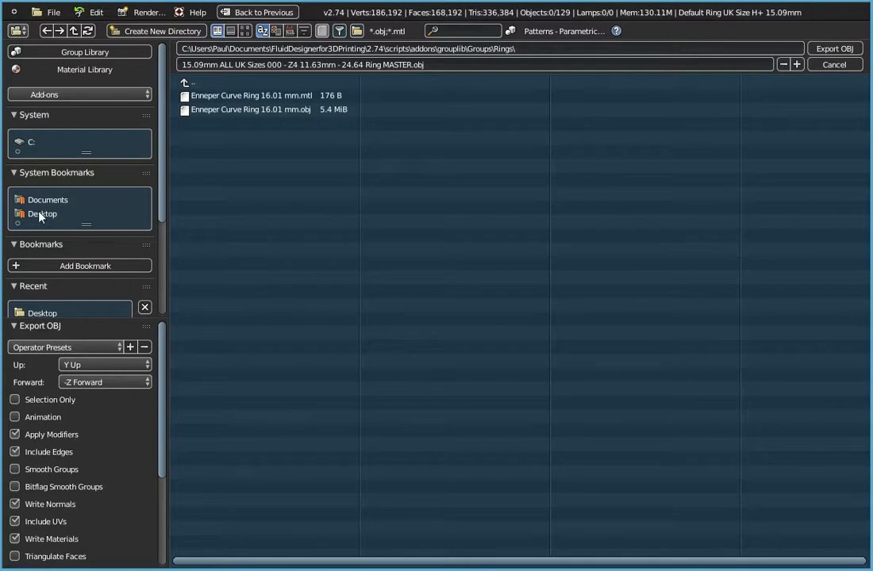
left_click(40, 214)
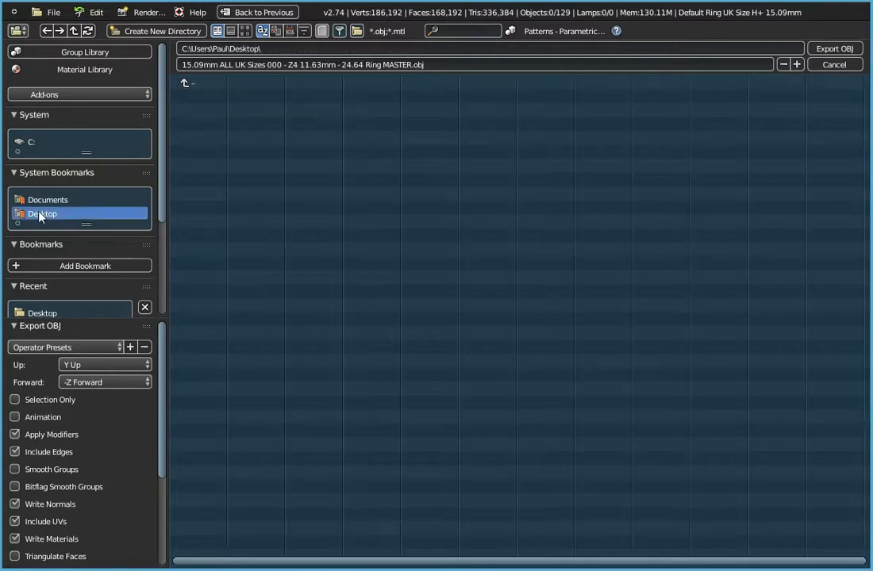
left_click(278, 65)
key("BackSpace")
type("Enn")
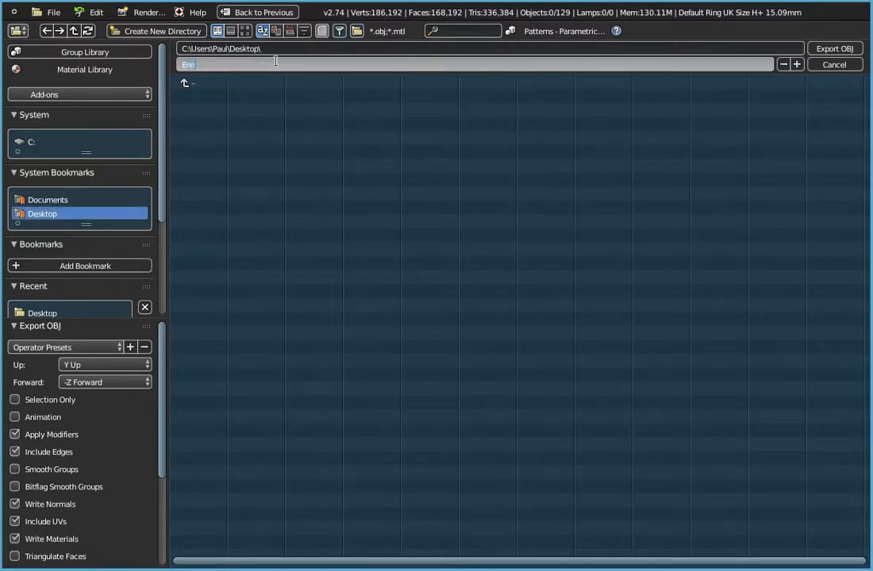
type("eper Curve")
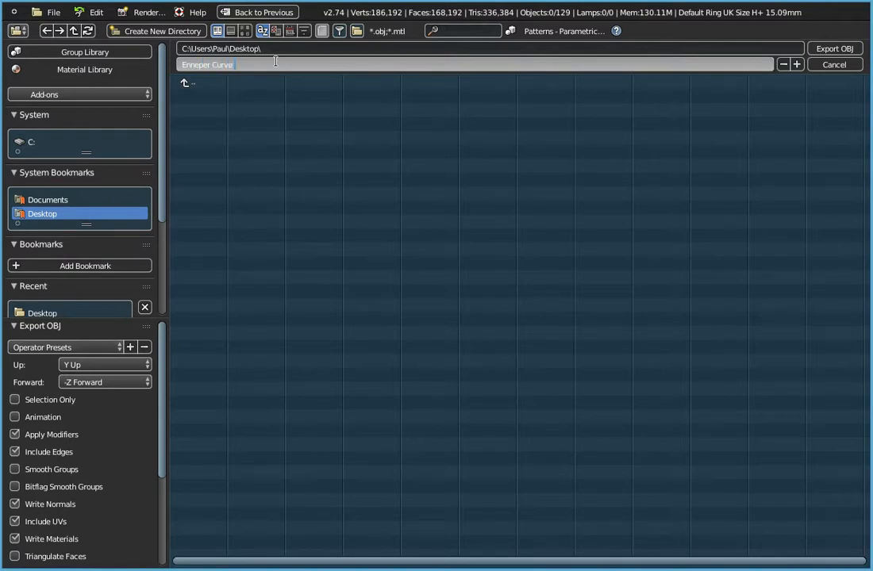